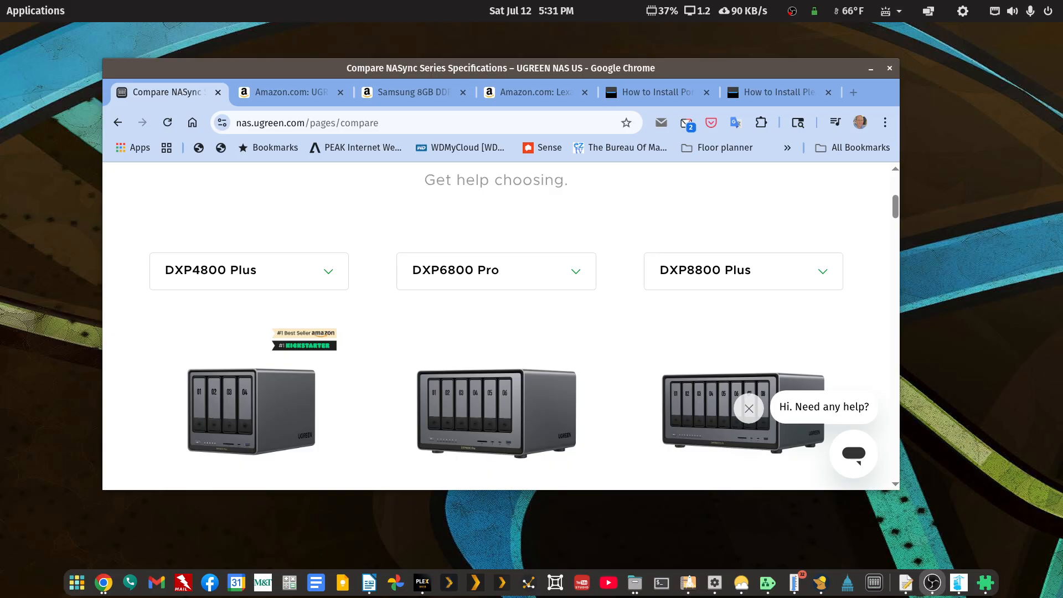
Step: Maximize Chrome, compare the DXP4800 Plus, DXP6800 Pro and DXP8800 Plus, then view the Amazon NASync listing
double_click(748, 68)
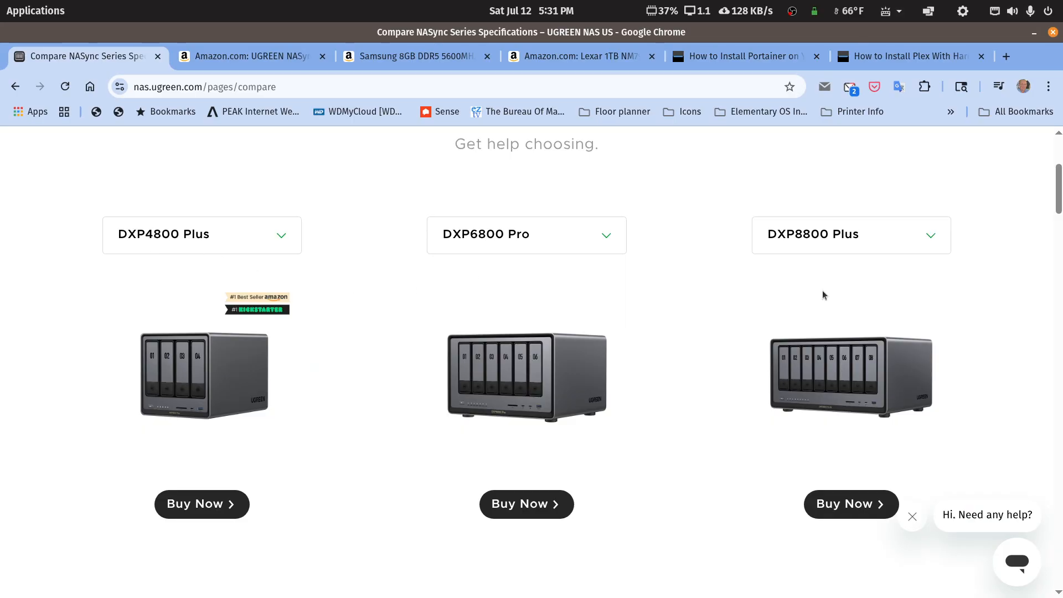
scroll(822, 290, down, 5)
scroll(822, 294, down, 3)
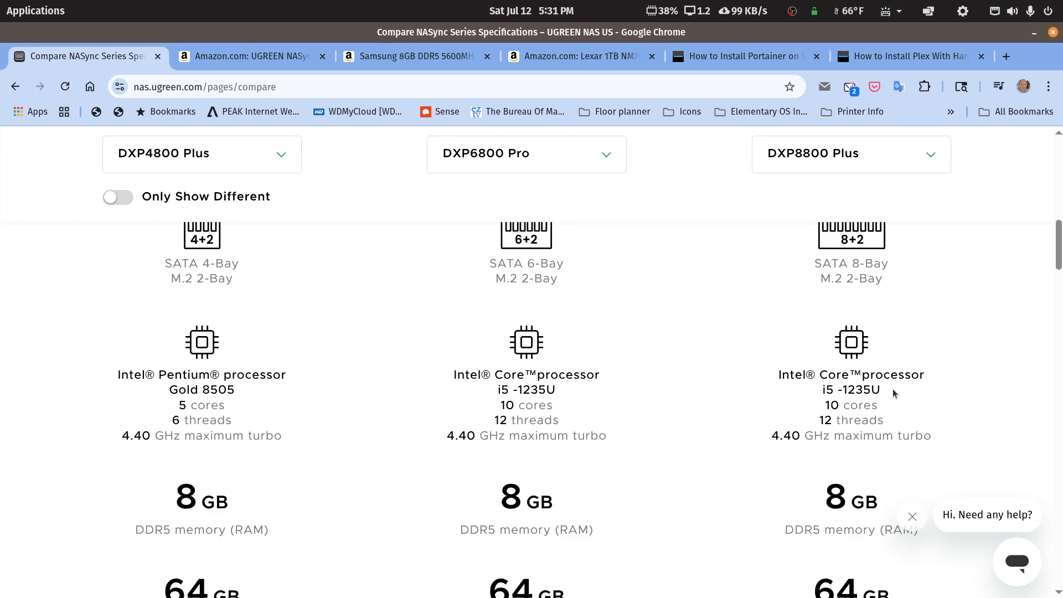
scroll(522, 406, up, 5)
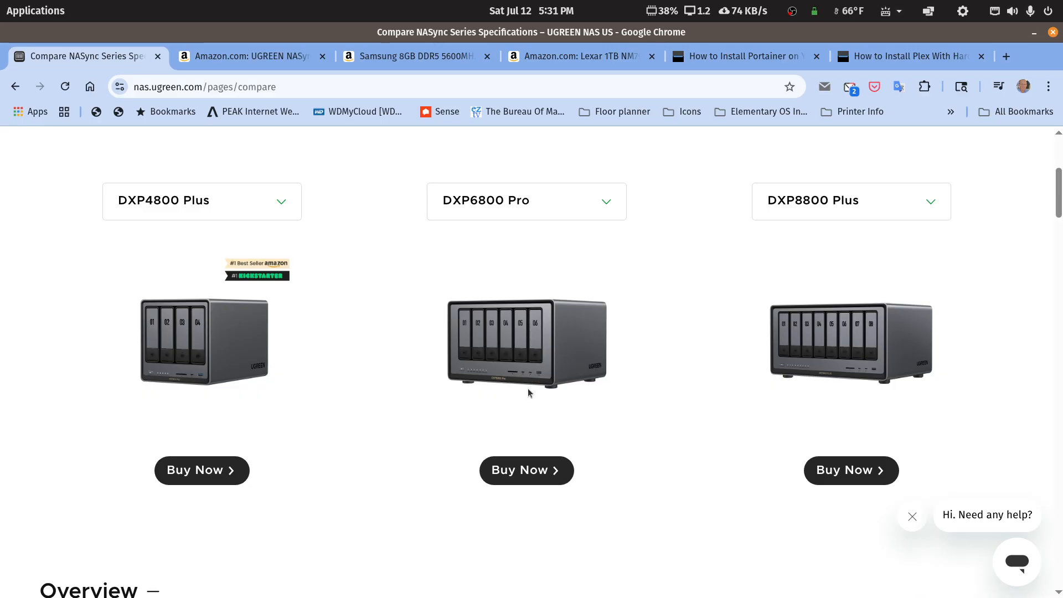
scroll(526, 387, up, 5)
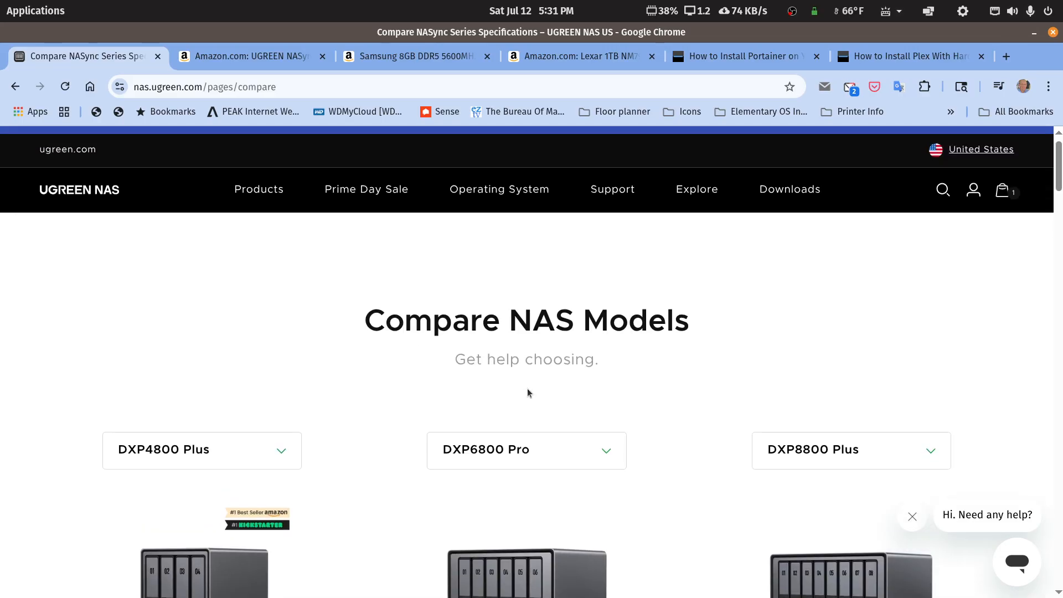
click(246, 57)
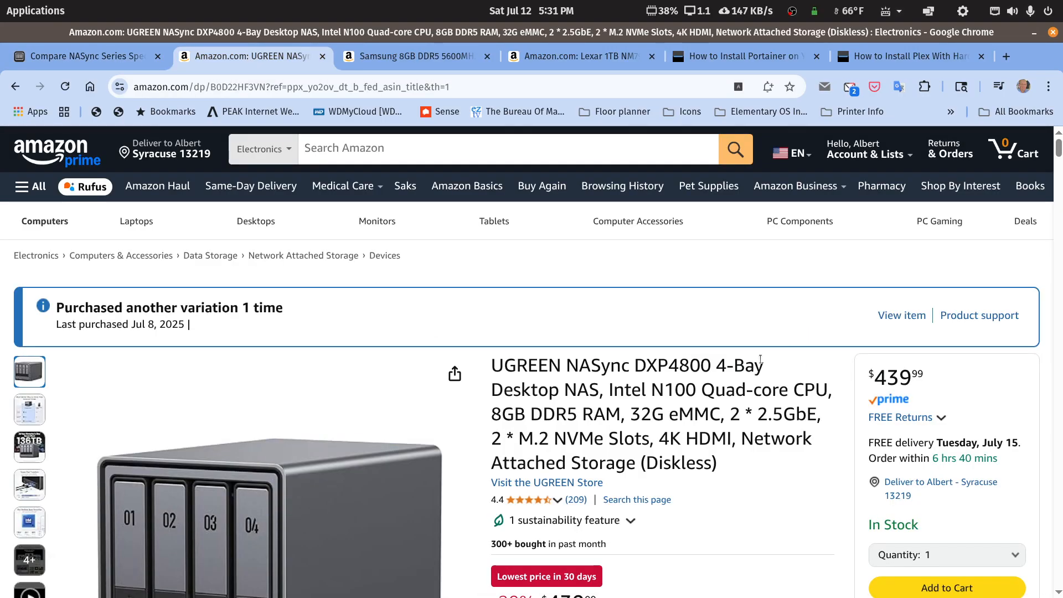
Step: Reload Amazon, search for 'ugreen dxp4800plus' and open the first result
scroll(760, 360, down, 3)
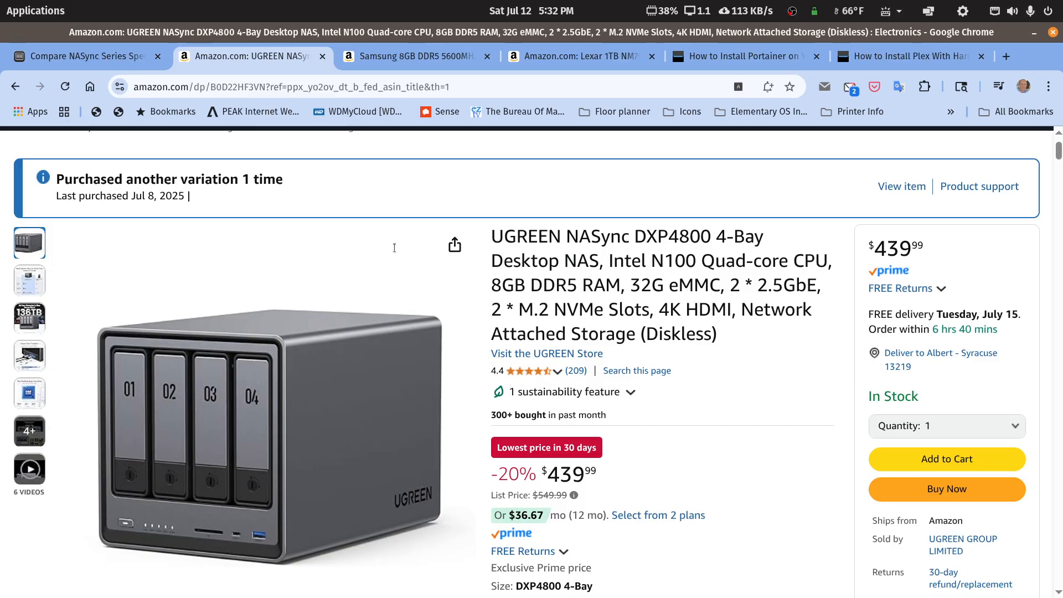
key(F5)
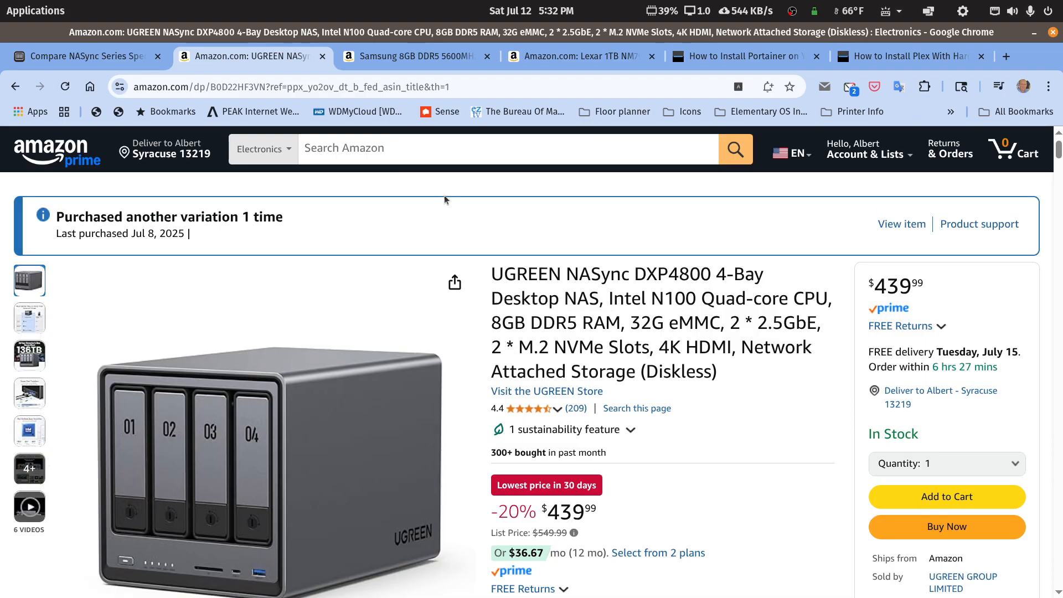
click(459, 149)
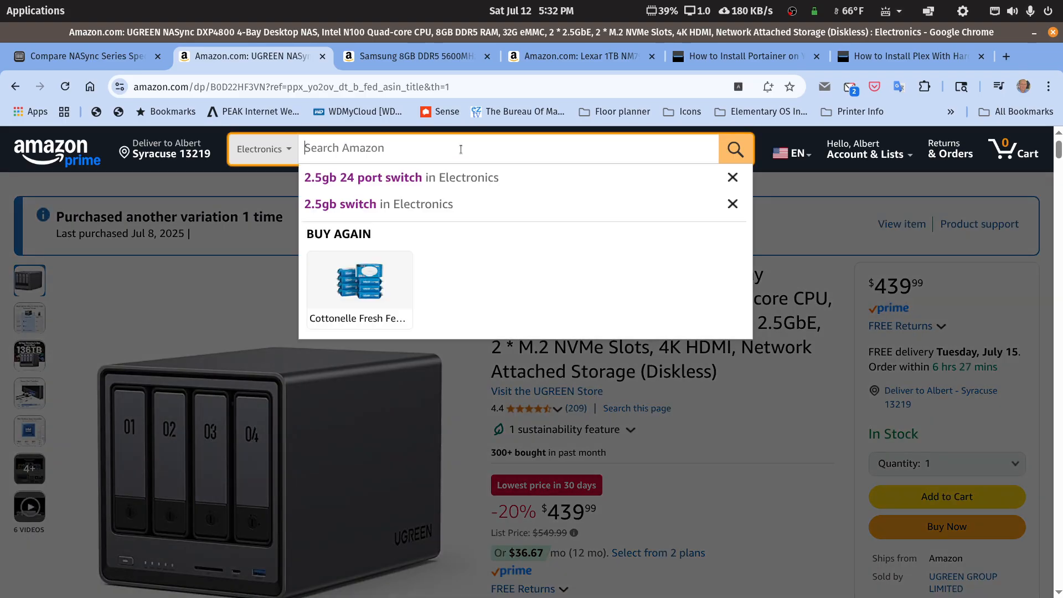
text(ugreen )
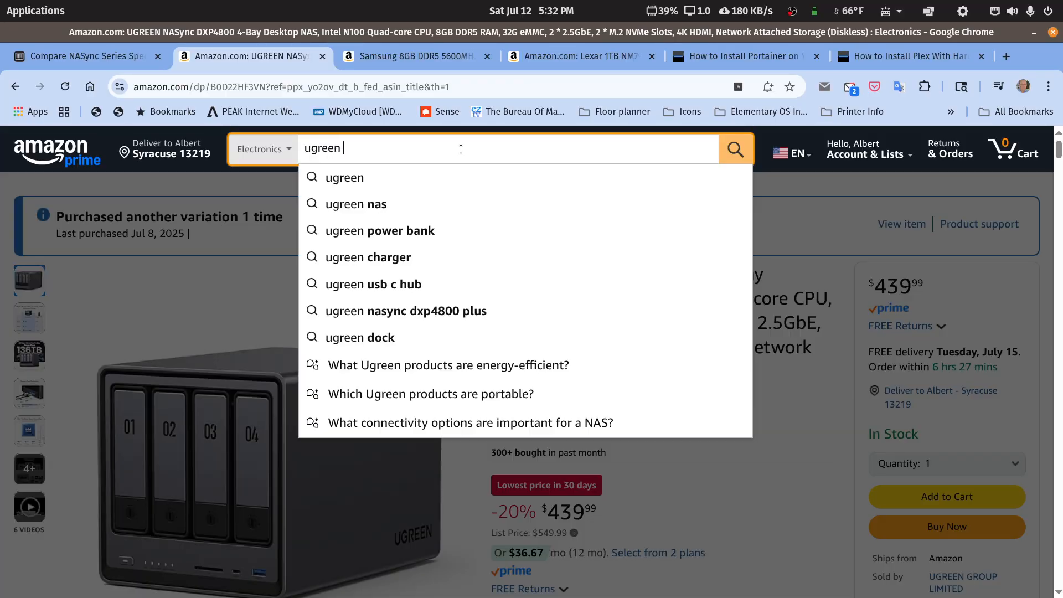
text(dxp)
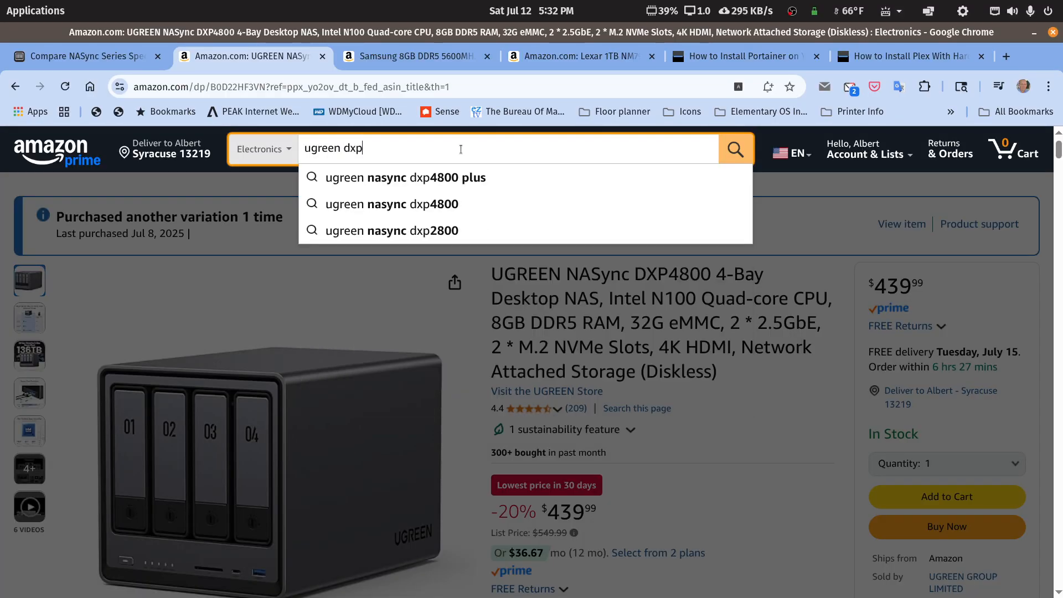
text(4800)
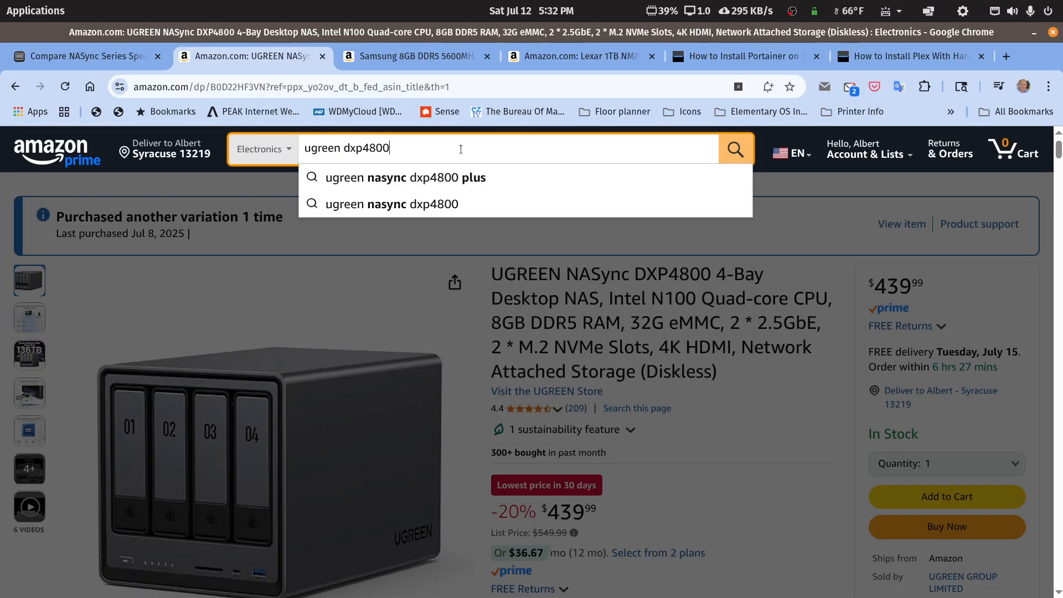
text(plus)
key(Return)
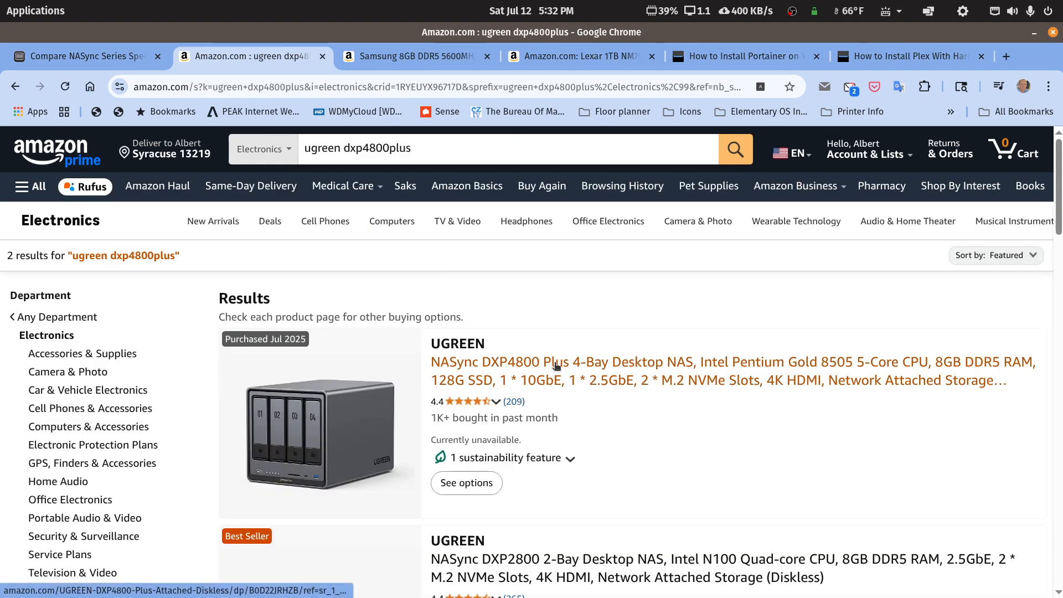
click(557, 363)
scroll(565, 355, down, 1)
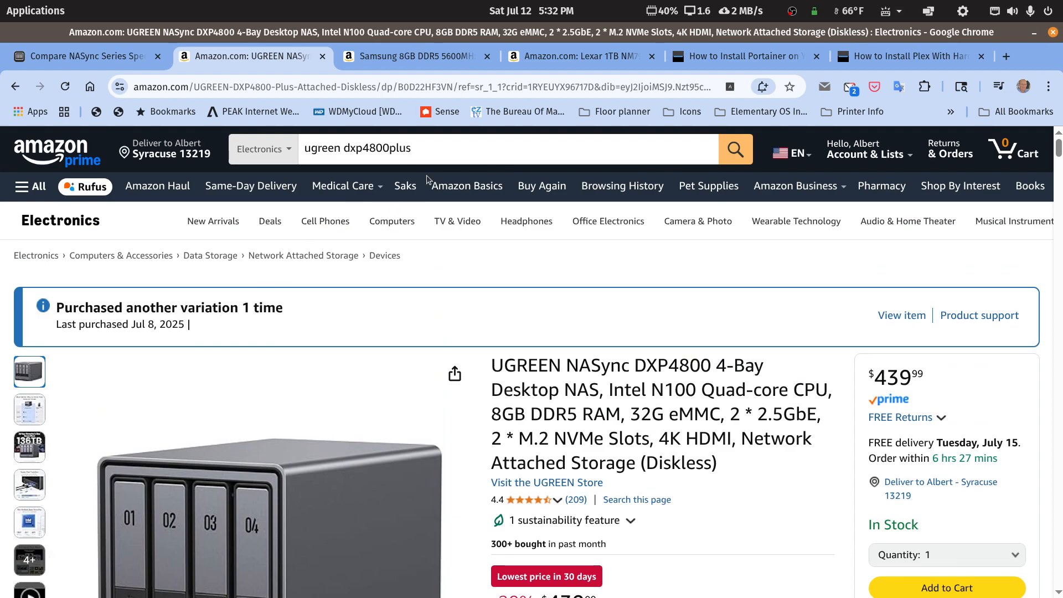
Step: Correct the search to 'ugreen dxp4800 plus', browse the 16 results, then view the Samsung 8GB DDR5 RAM listing
click(386, 148)
text(0)
click(728, 152)
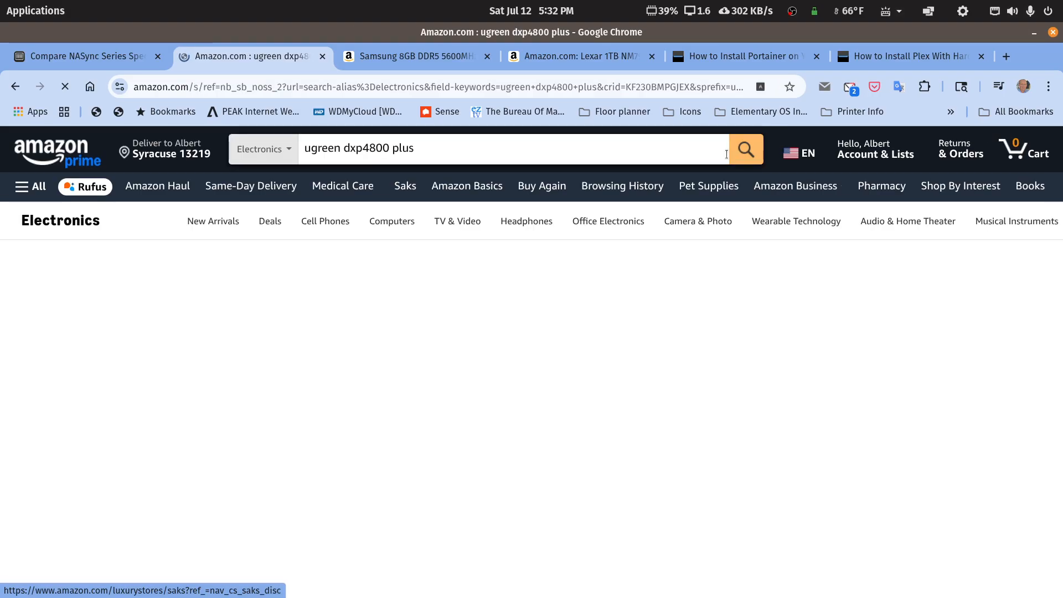
scroll(604, 242, down, 15)
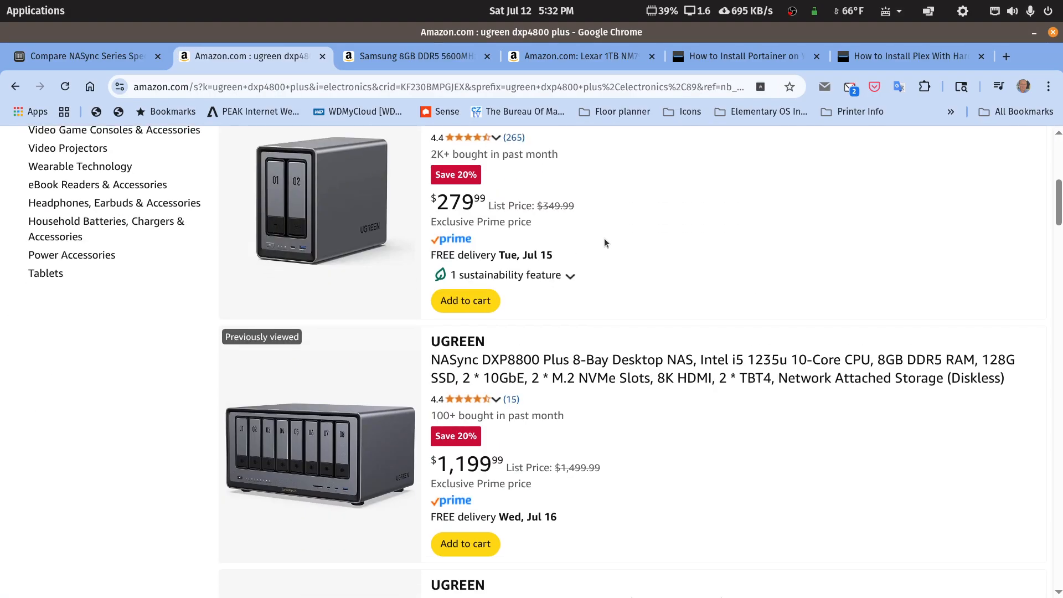
scroll(603, 238, down, 15)
scroll(603, 242, down, 20)
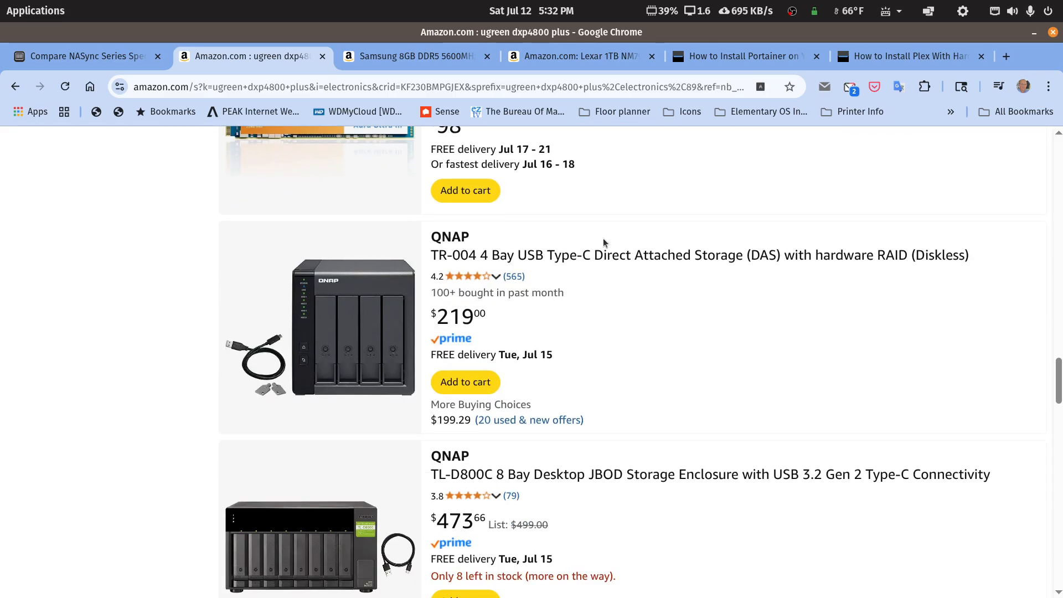
scroll(603, 238, up, 10)
scroll(604, 236, up, 15)
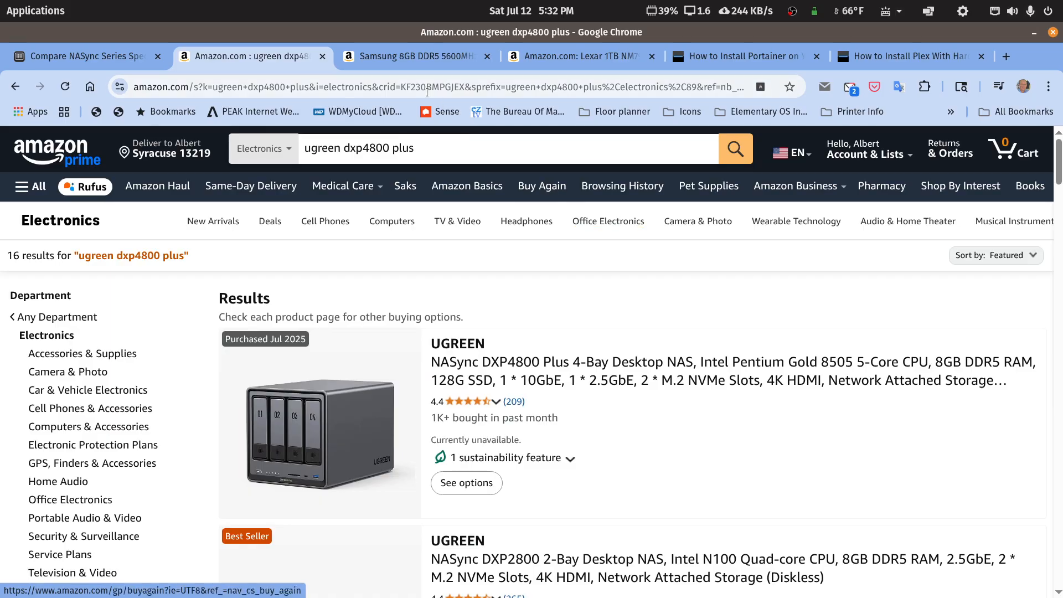
click(431, 56)
scroll(584, 357, down, 4)
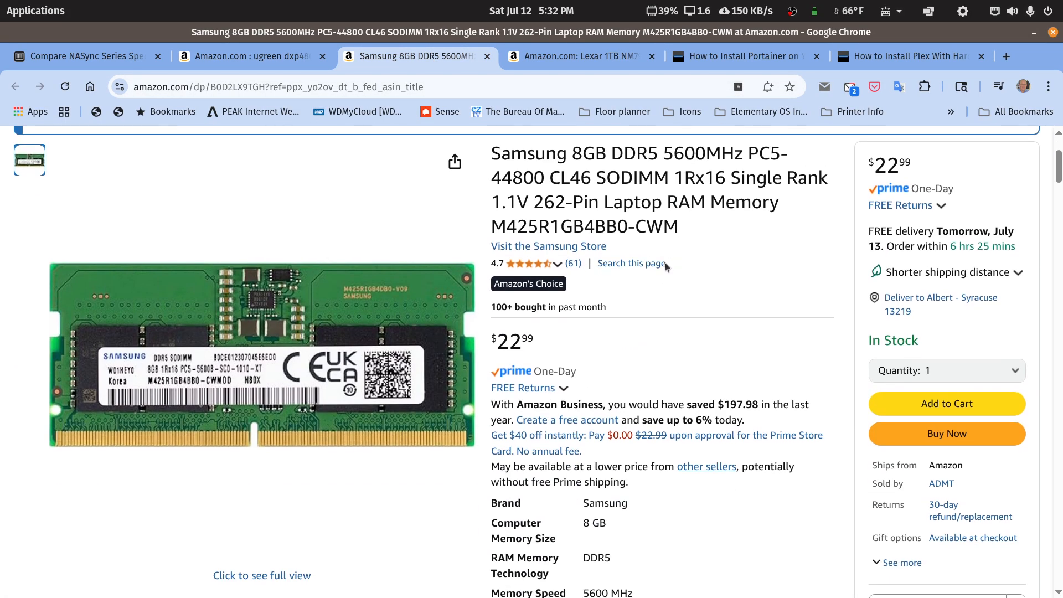
Step: Scroll back through the Samsung 8GB DDR5 laptop RAM listing
mouse_move(290, 343)
scroll(585, 212, up, 2)
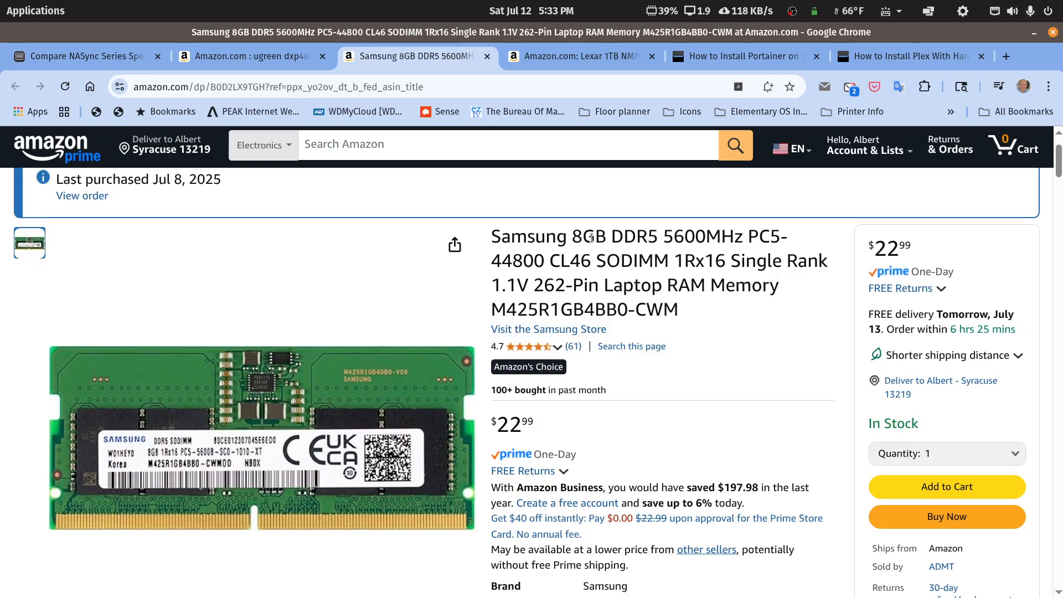
scroll(587, 240, up, 3)
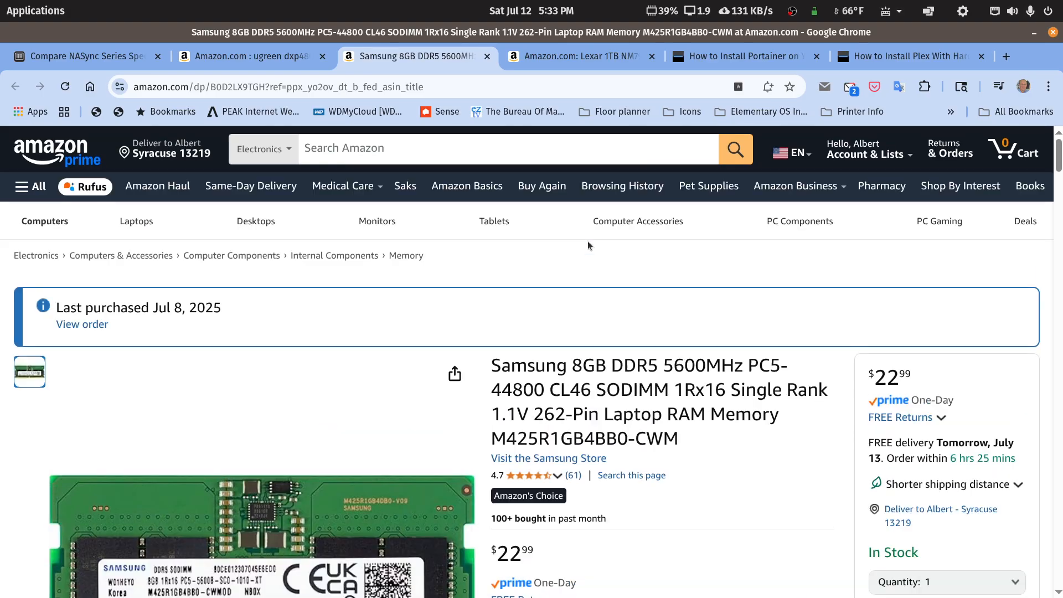
Step: Select the $94.99 NM790 w/ Heatsink style of the Lexar 1TB SSD, then show the Portainer guide
click(597, 58)
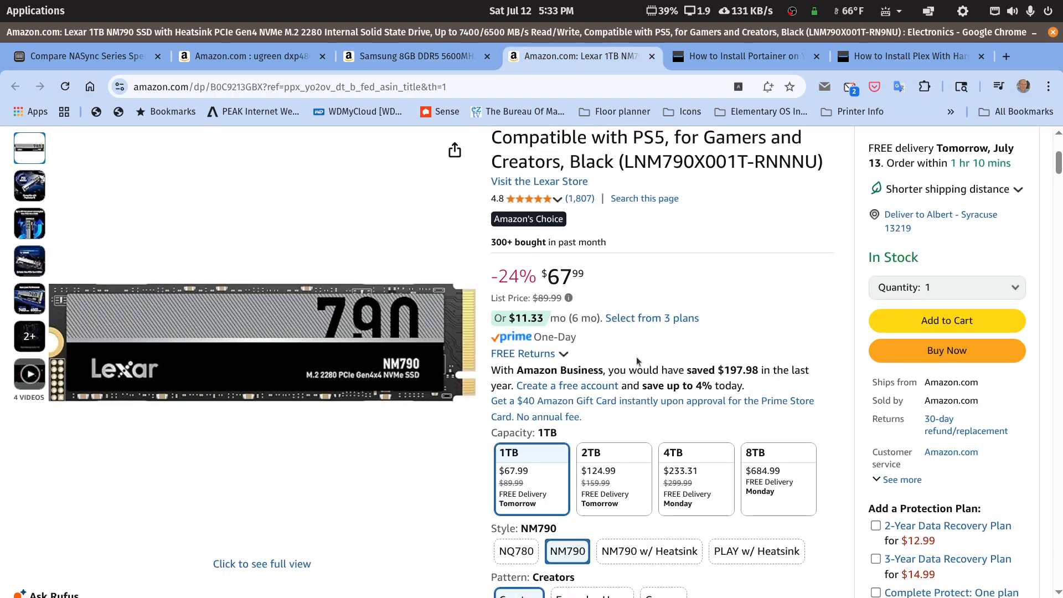
scroll(637, 360, up, 2)
scroll(634, 357, down, 2)
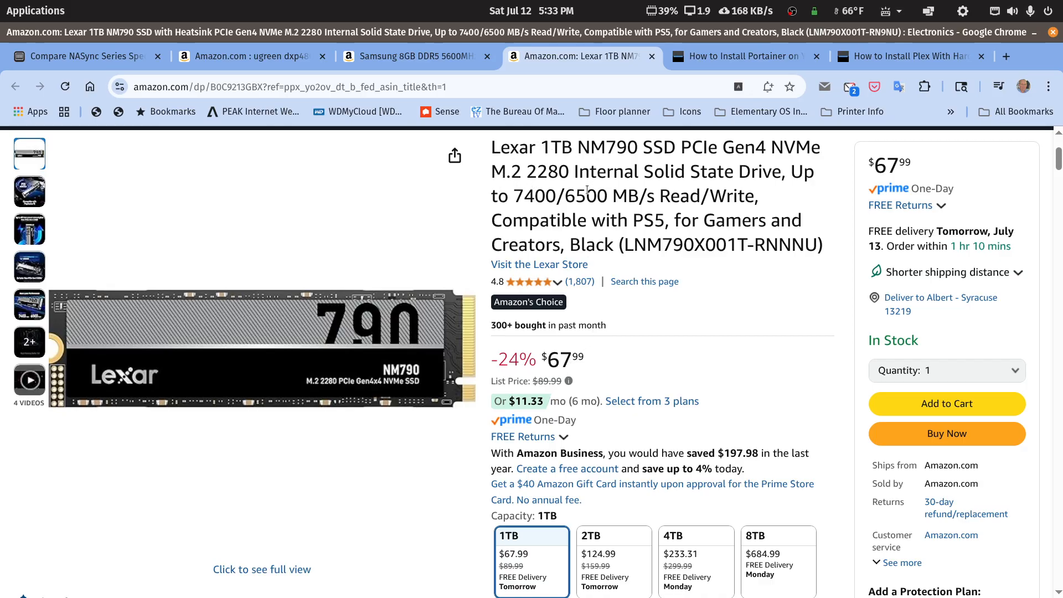
scroll(586, 190, down, 3)
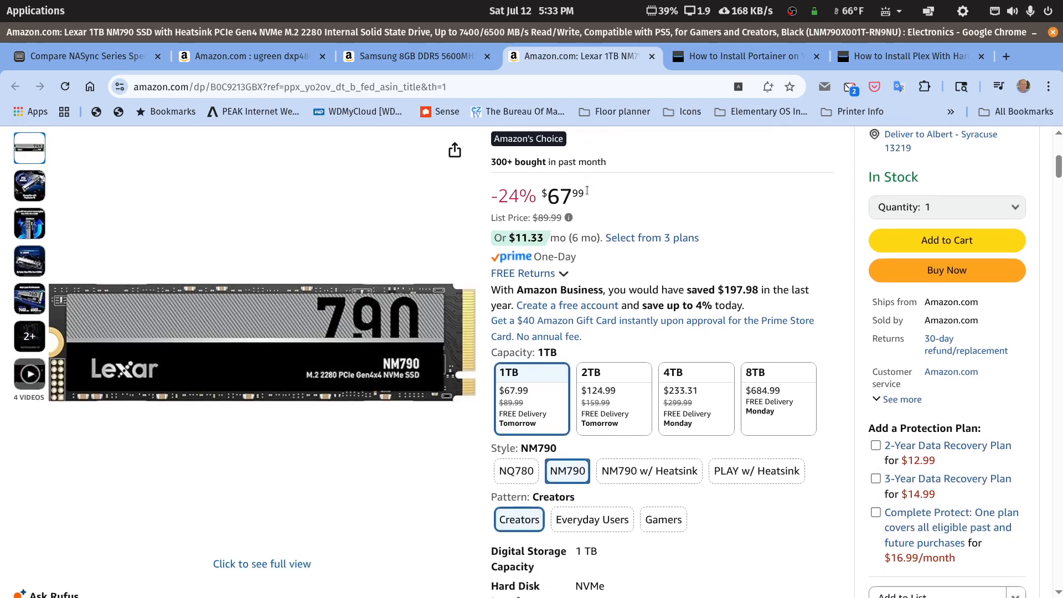
click(636, 469)
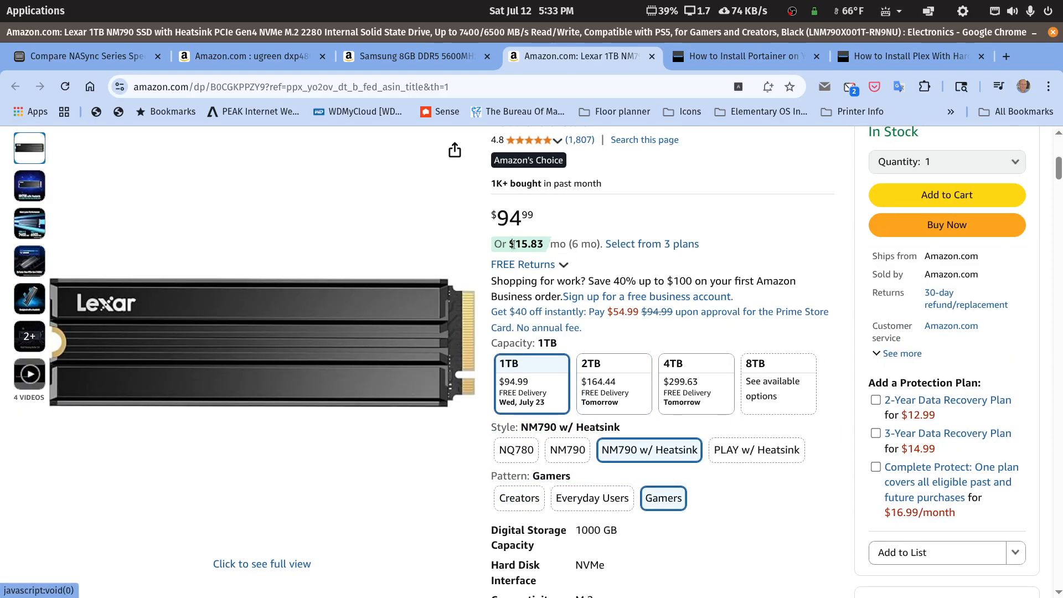
mouse_move(441, 287)
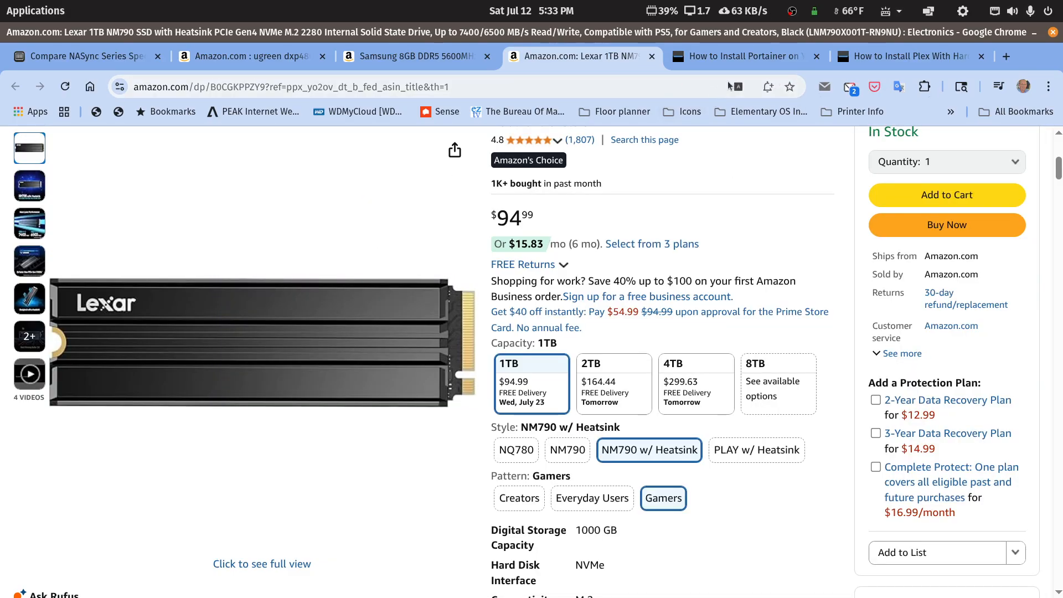
click(743, 57)
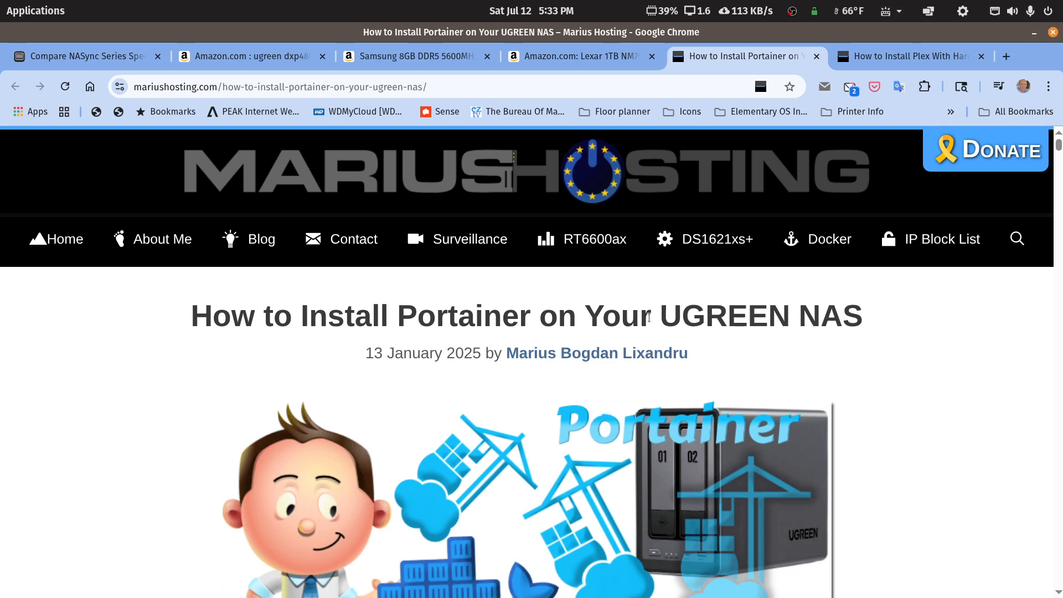
Step: Highlight the /volume1/movies/media:/movies:ro line in the Plex transcoding guide's compose code, then minimize Chrome
click(930, 56)
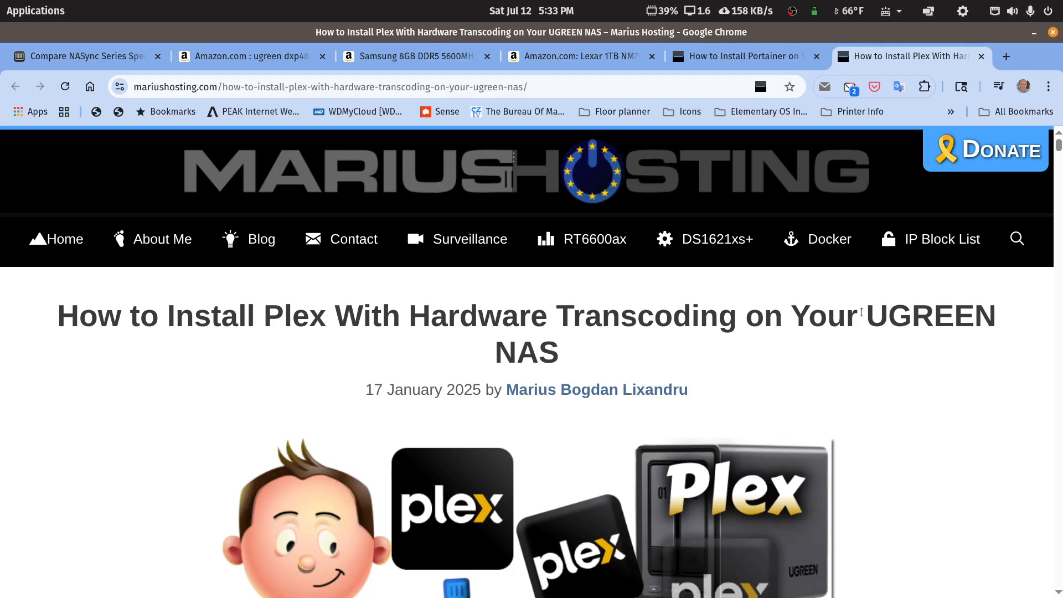
scroll(862, 313, down, 4)
scroll(861, 315, down, 3)
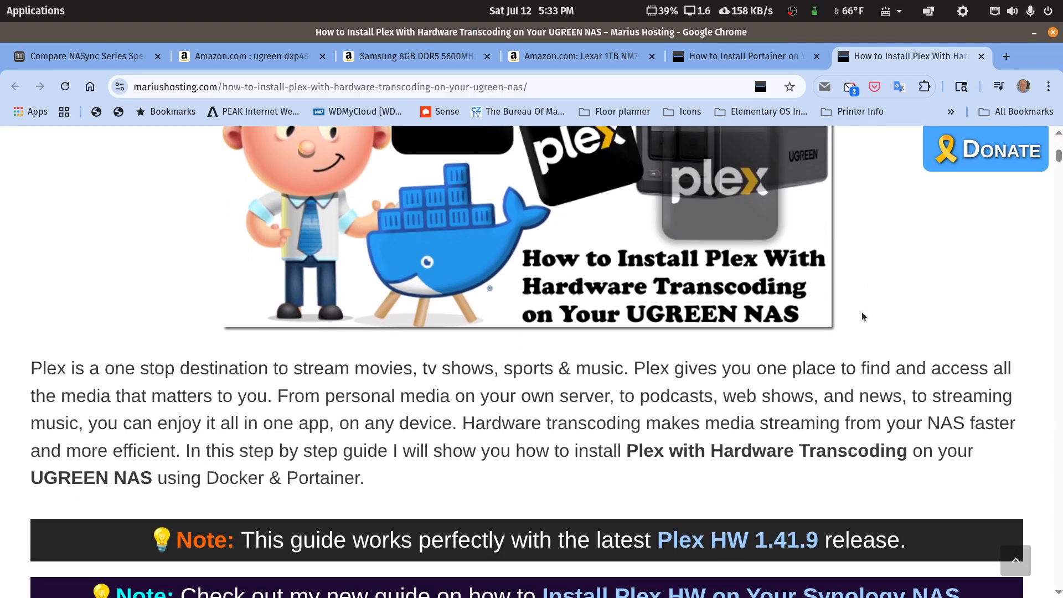
scroll(861, 317, down, 20)
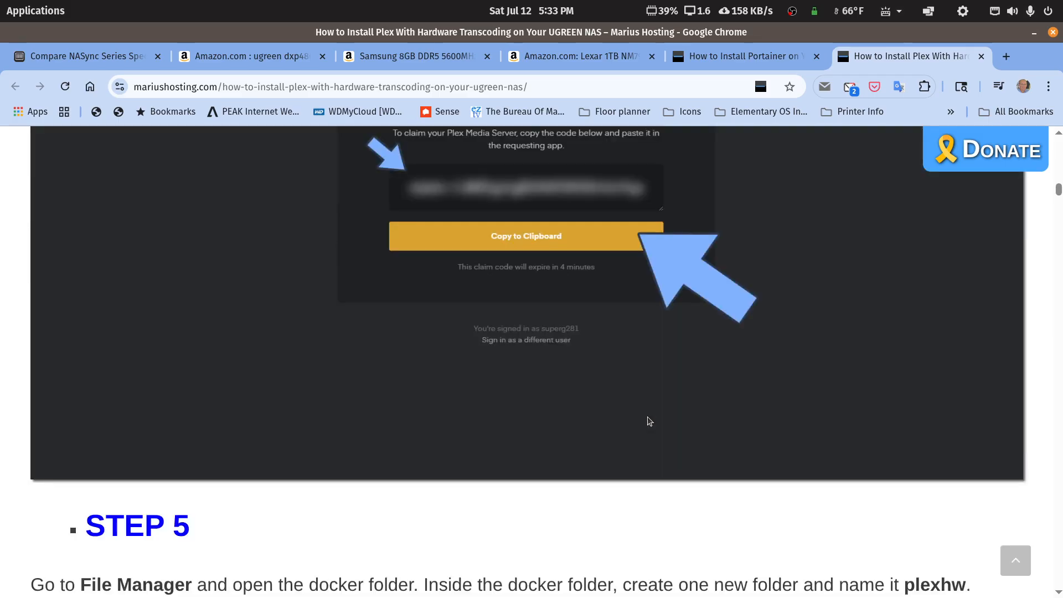
scroll(649, 421, down, 20)
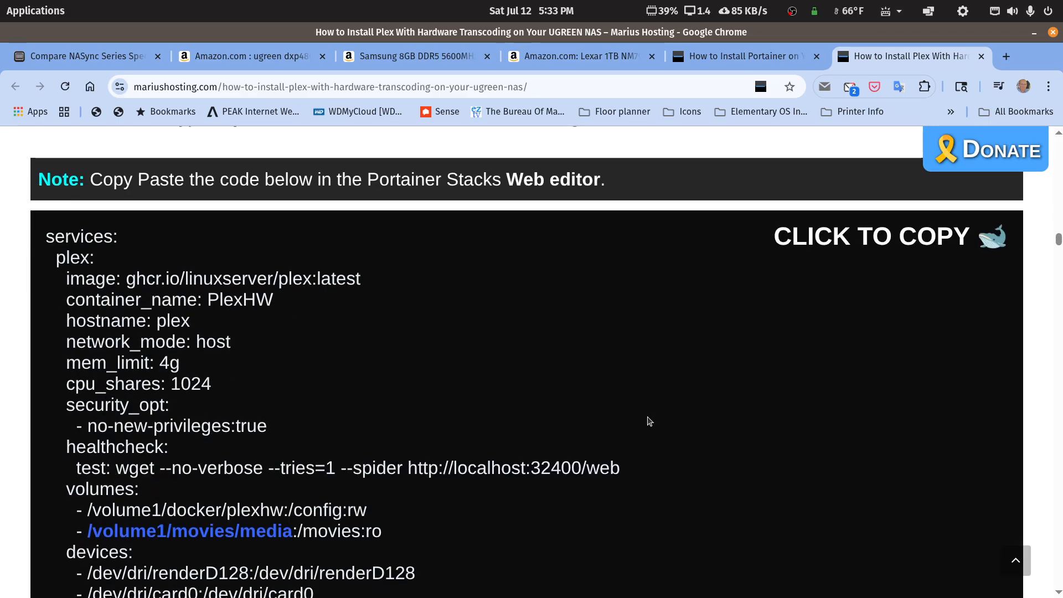
scroll(649, 421, up, 1)
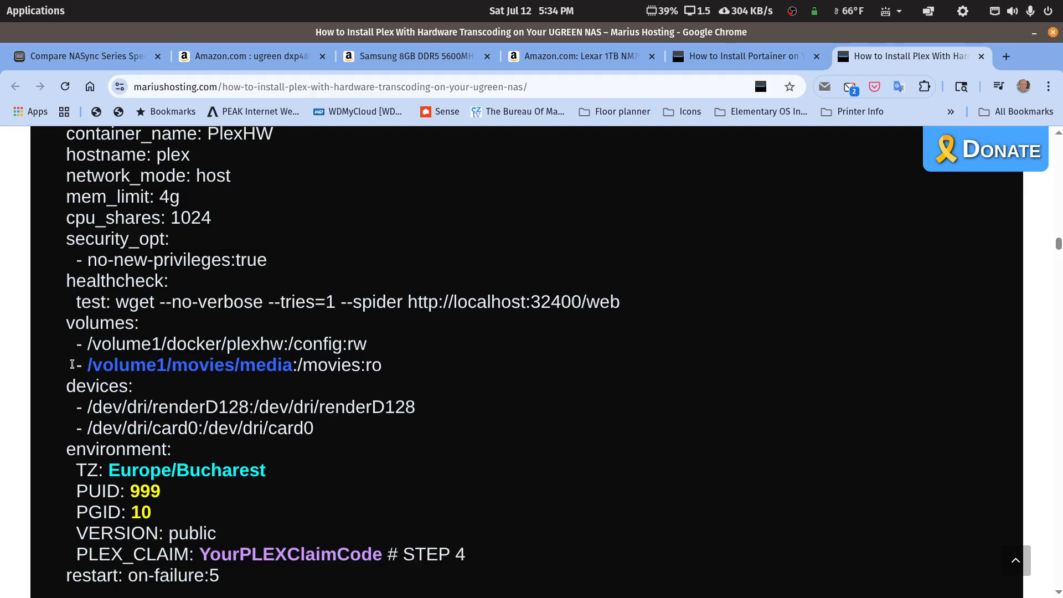
drag(75, 365, 385, 375)
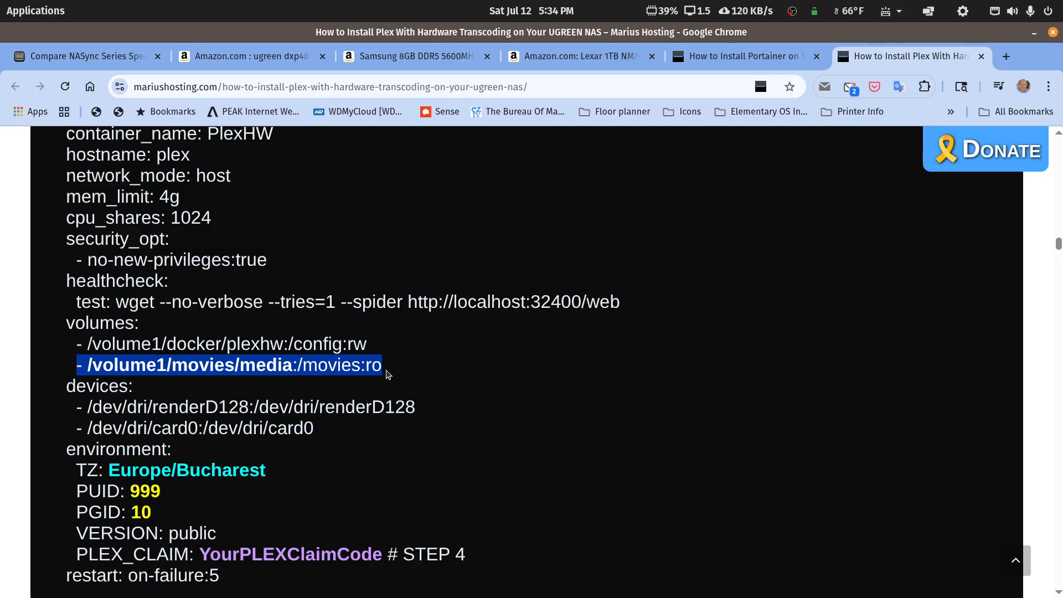
click(1033, 33)
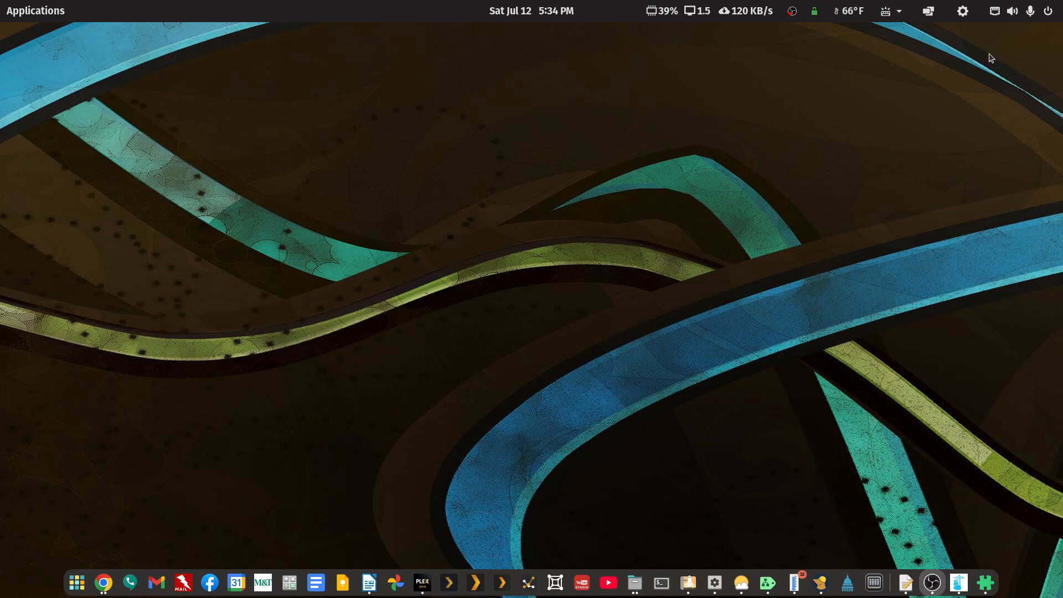
Step: Open the DXP4800PLUS web app's Storage view: 938.4GB RAID 1 NVME and 7.2TB RAID 6 pools
click(873, 589)
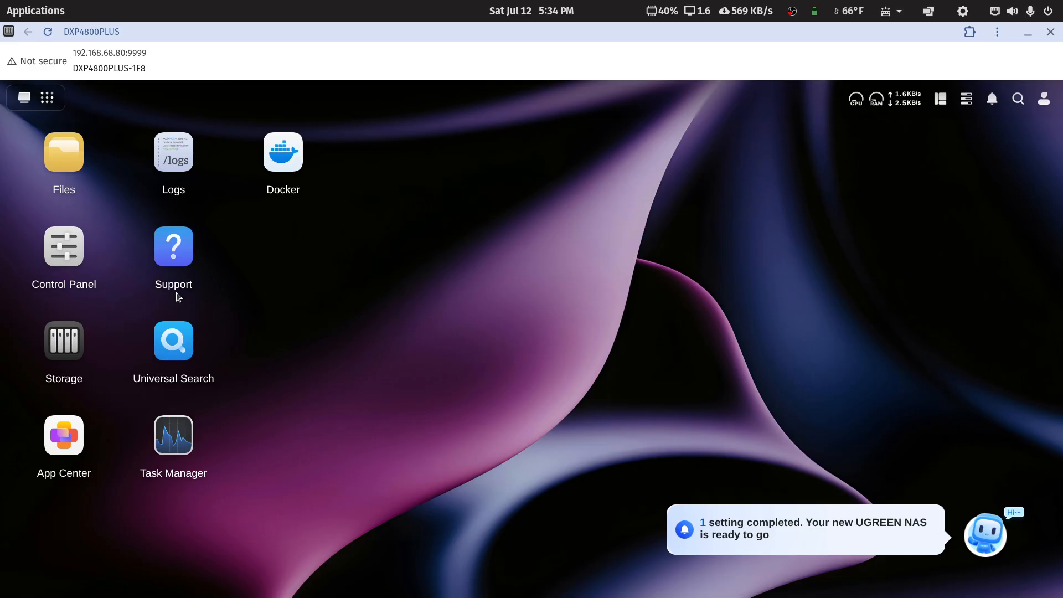
click(64, 335)
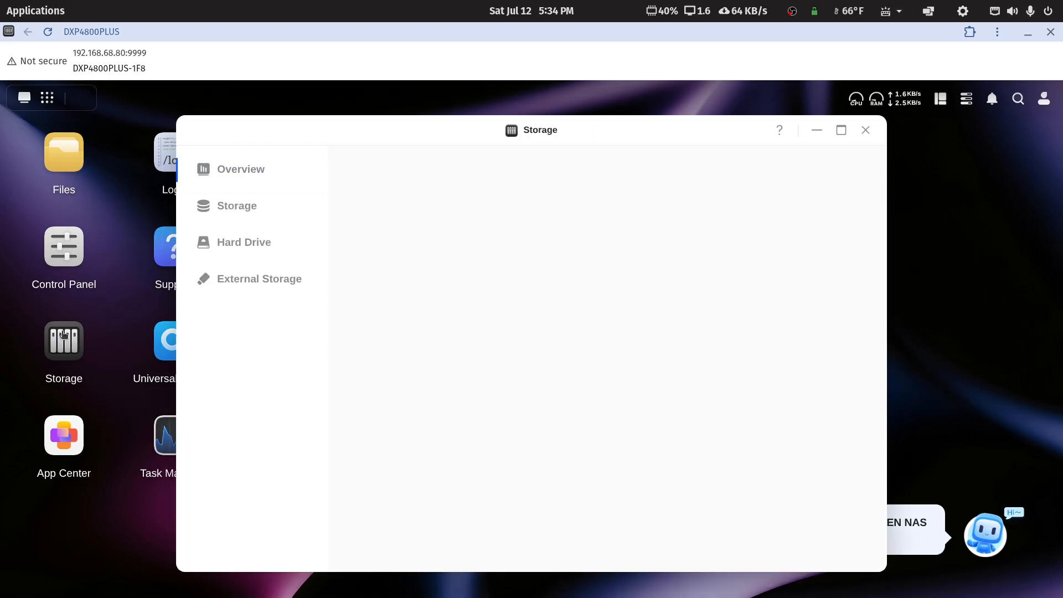
scroll(468, 338, down, 3)
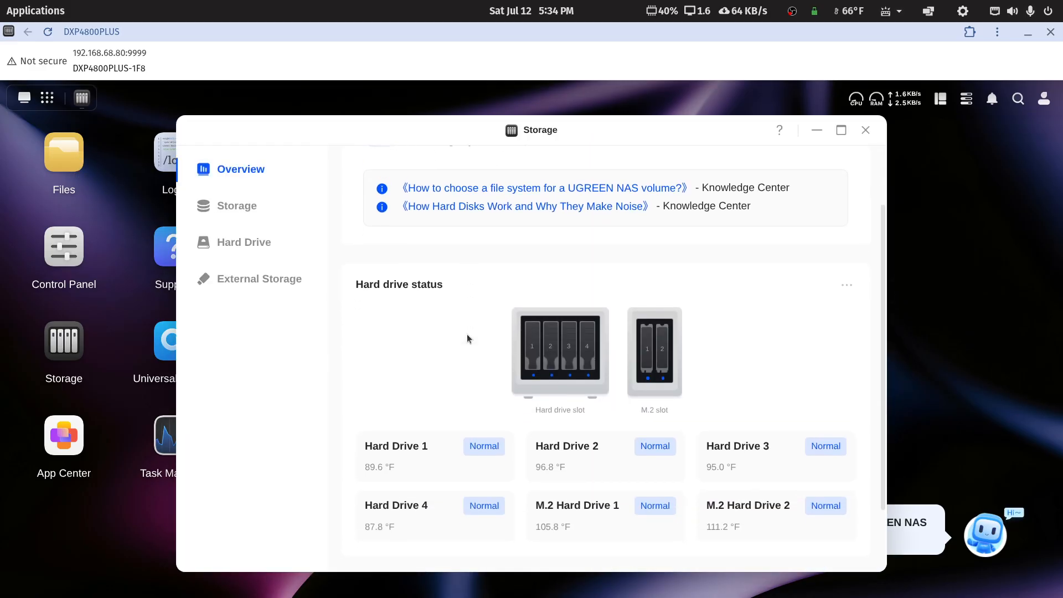
click(250, 212)
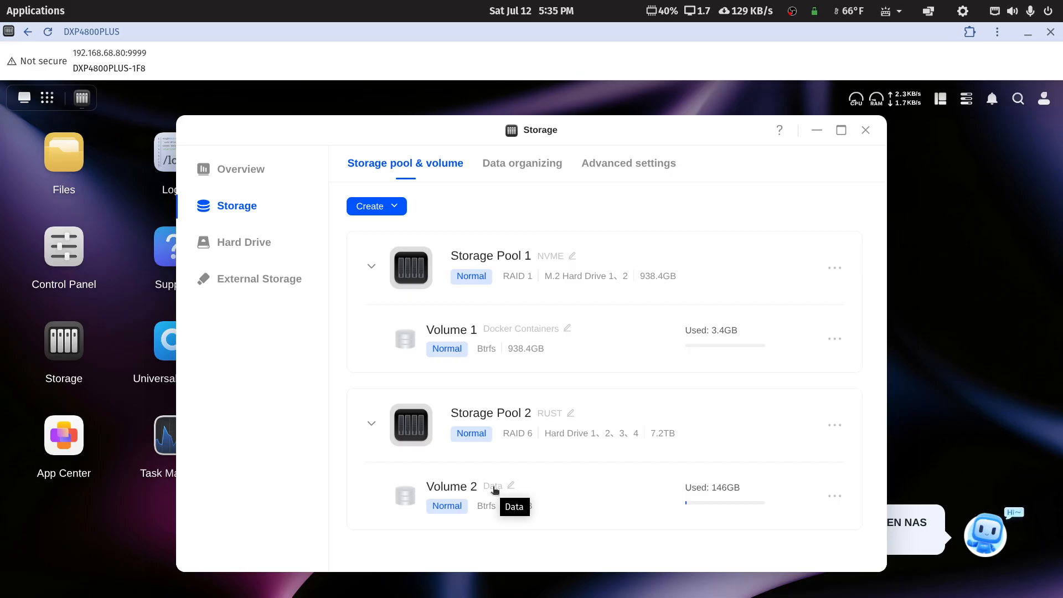
Step: Check the hard drives, then review the administrator and Plex user accounts in User Management, closing both windows
click(263, 244)
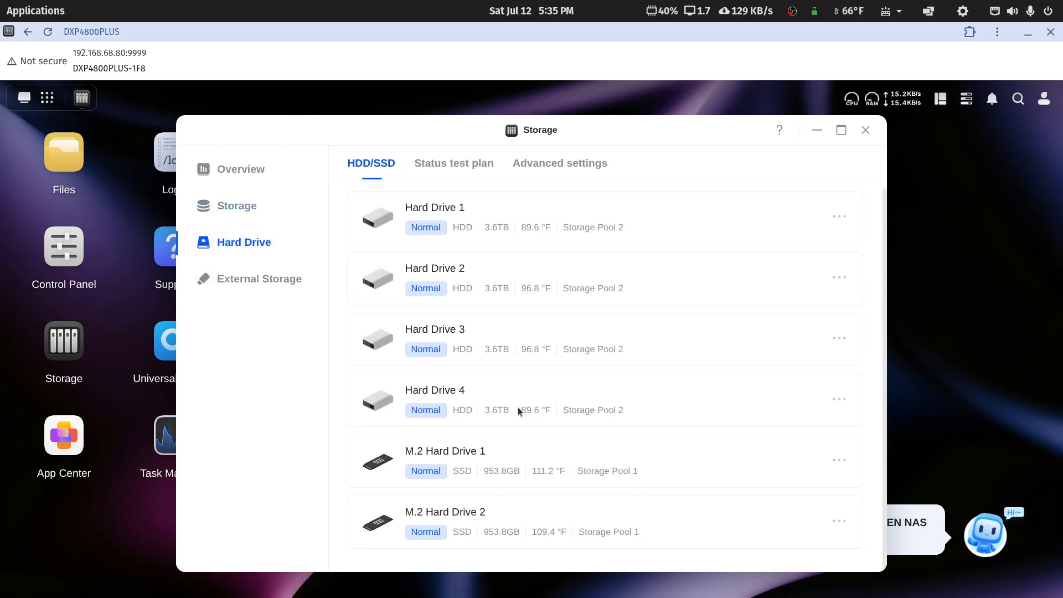
click(866, 132)
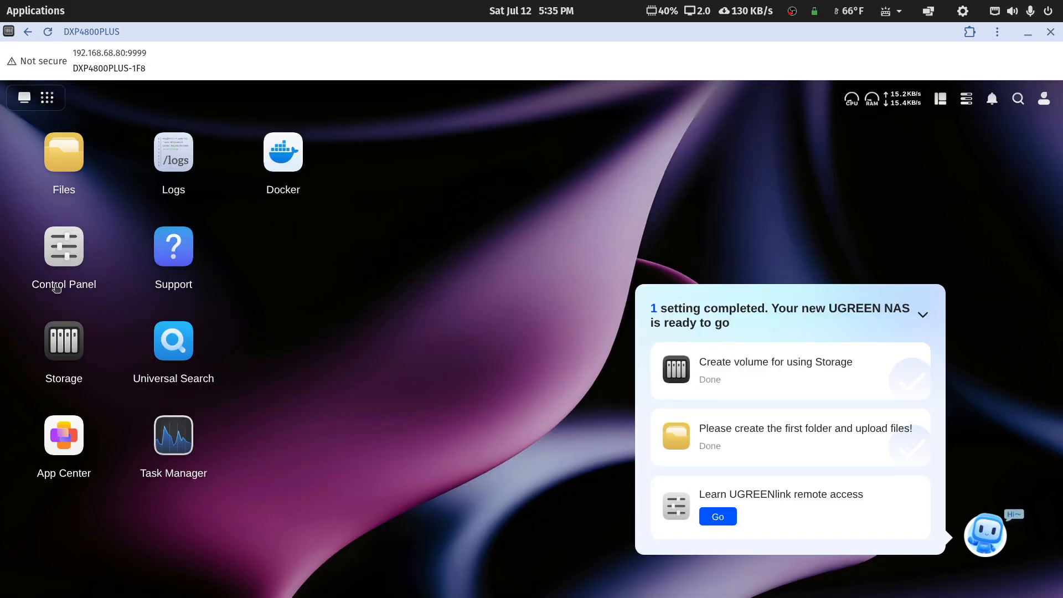
click(69, 261)
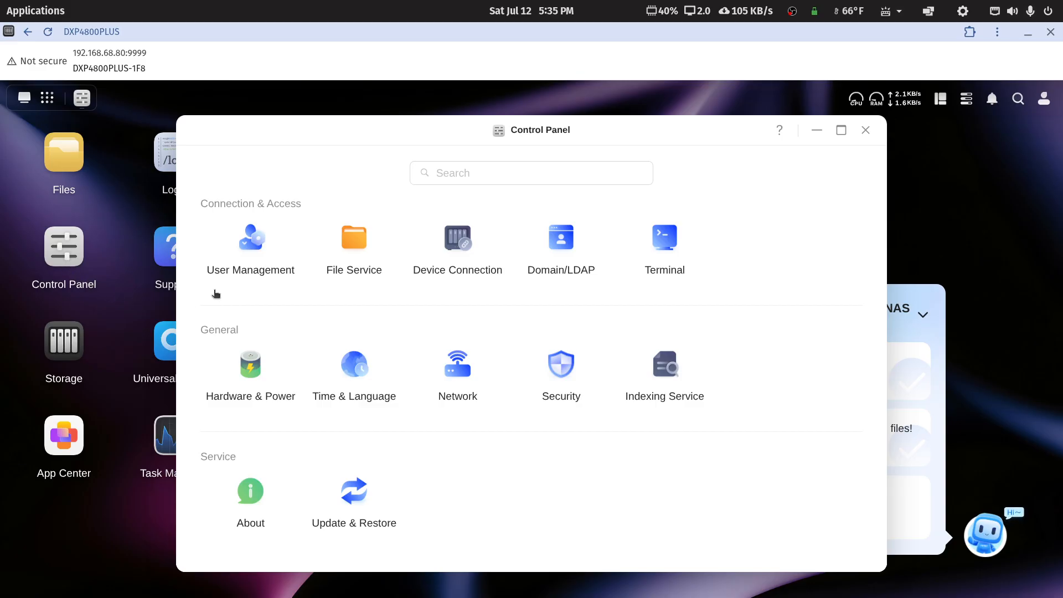
click(252, 257)
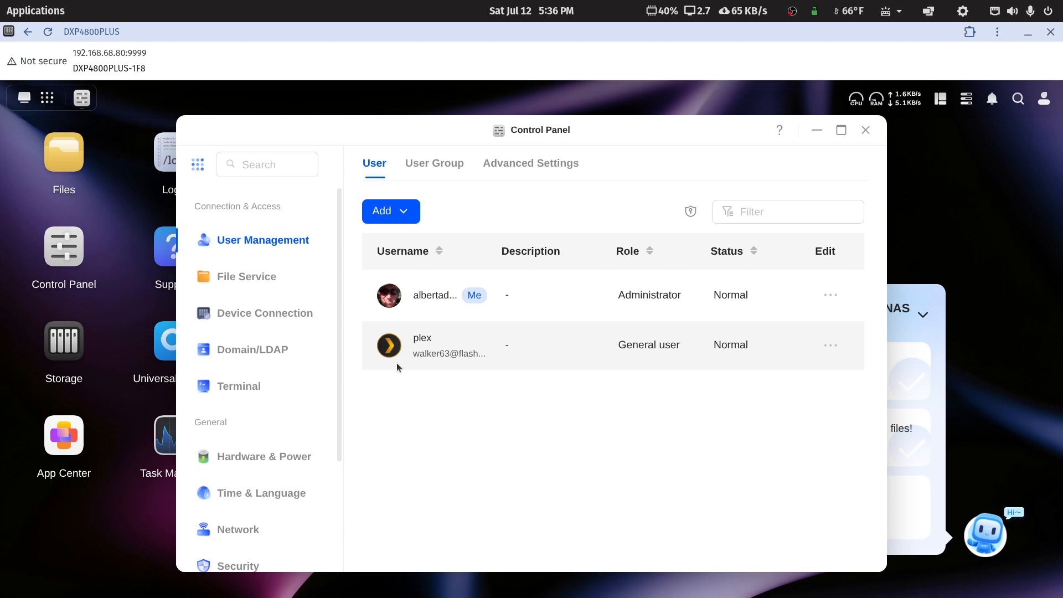
click(866, 130)
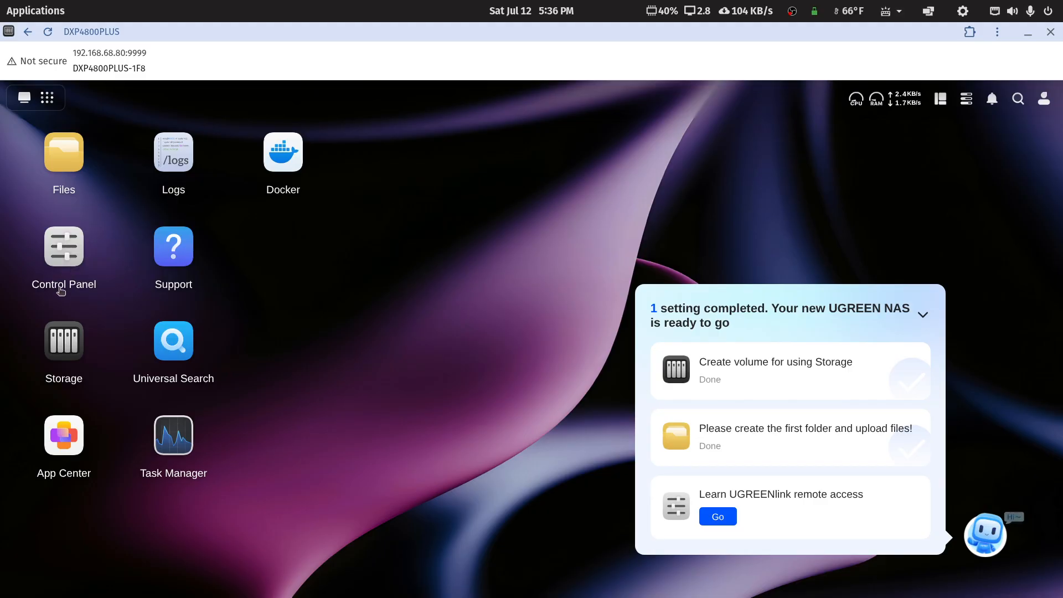
click(72, 194)
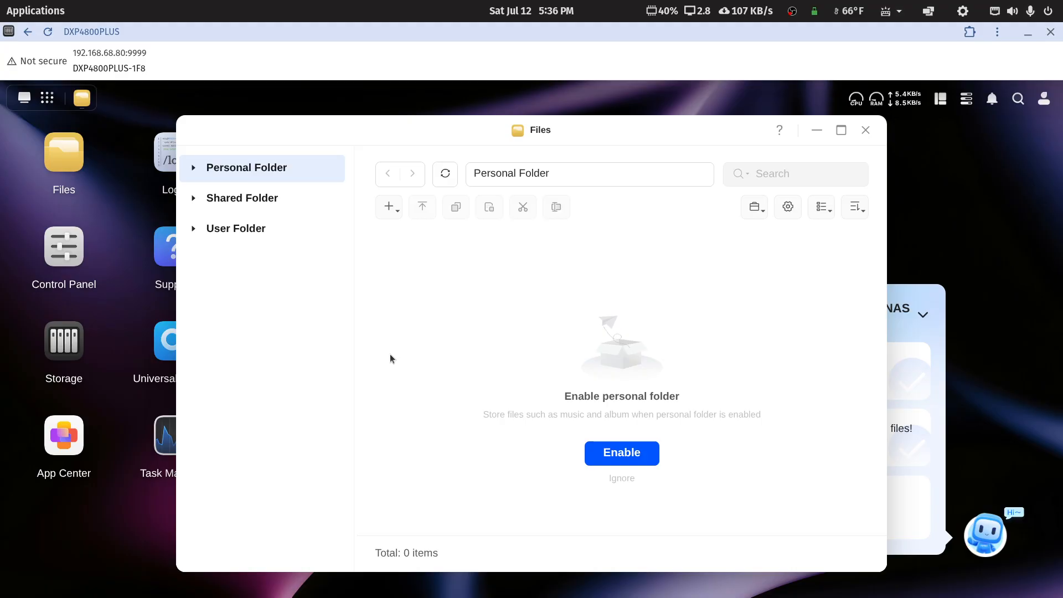
click(256, 199)
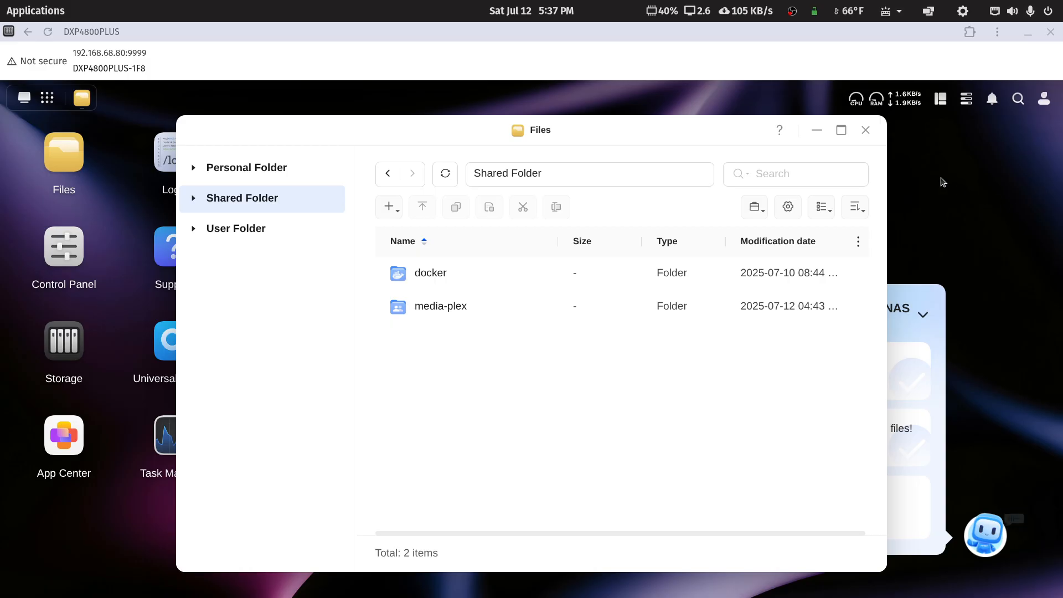
click(865, 130)
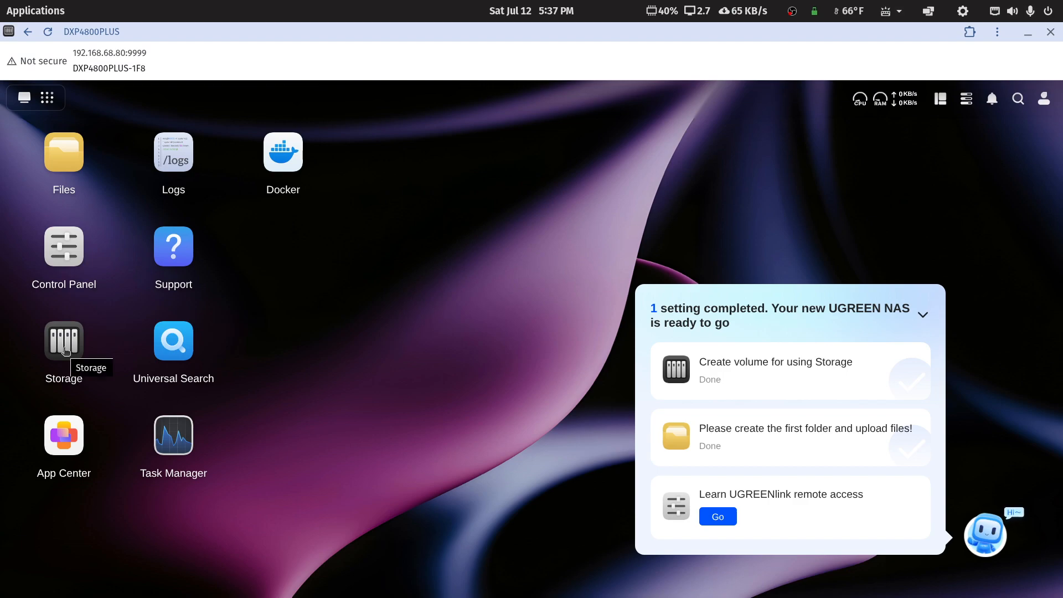
Step: Open File Service's SMB Advanced settings: SMB2/SMB2.1, client-determined encryption, server signature disabled
click(77, 255)
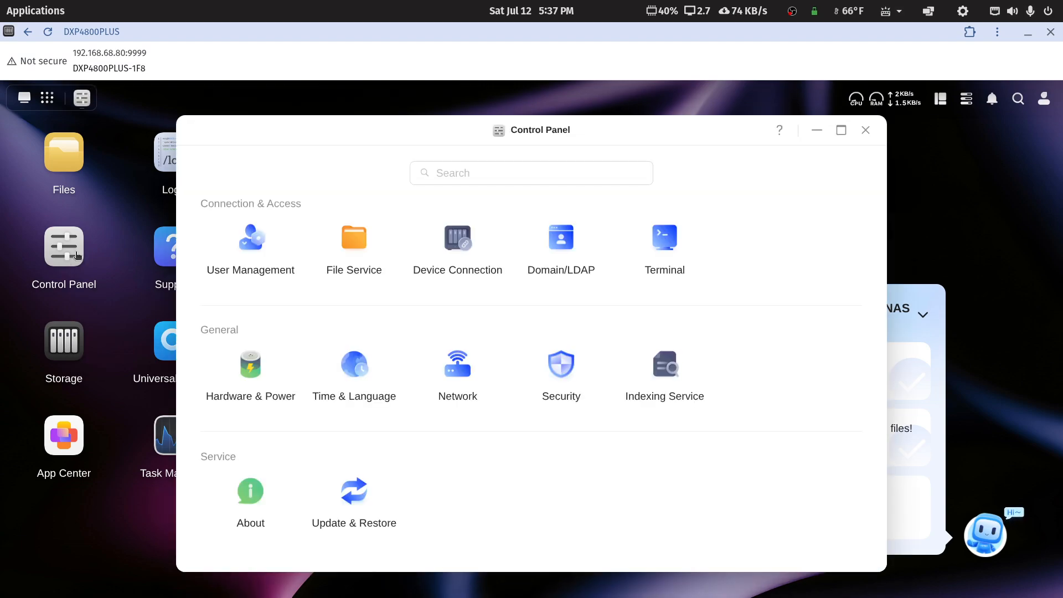
click(353, 247)
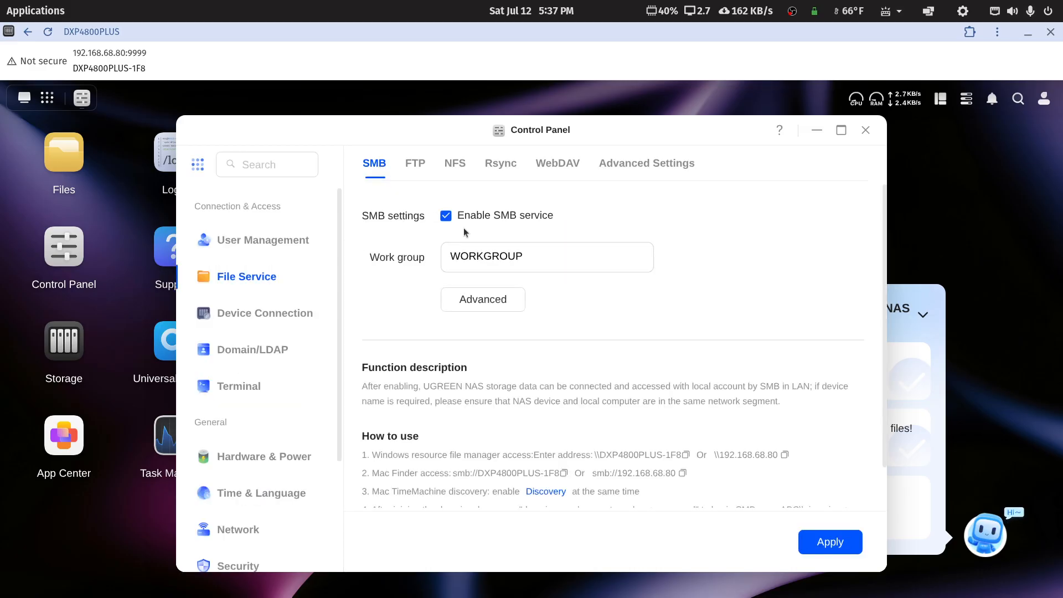
click(491, 304)
scroll(674, 404, down, 3)
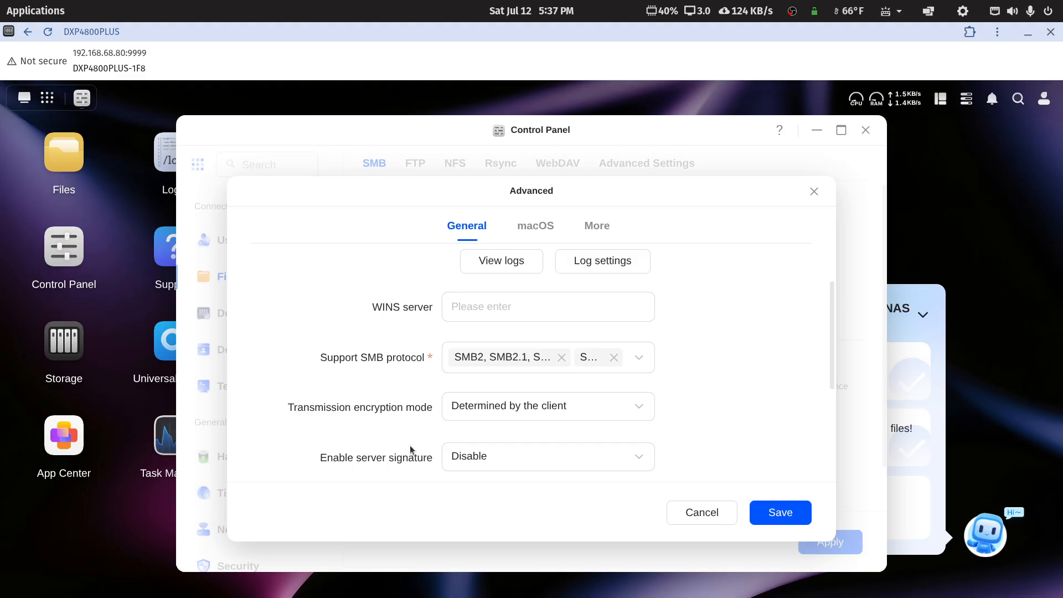
Step: Inspect the Support SMB protocol list, cancel the Advanced settings unchanged, and close Control Panel
click(639, 360)
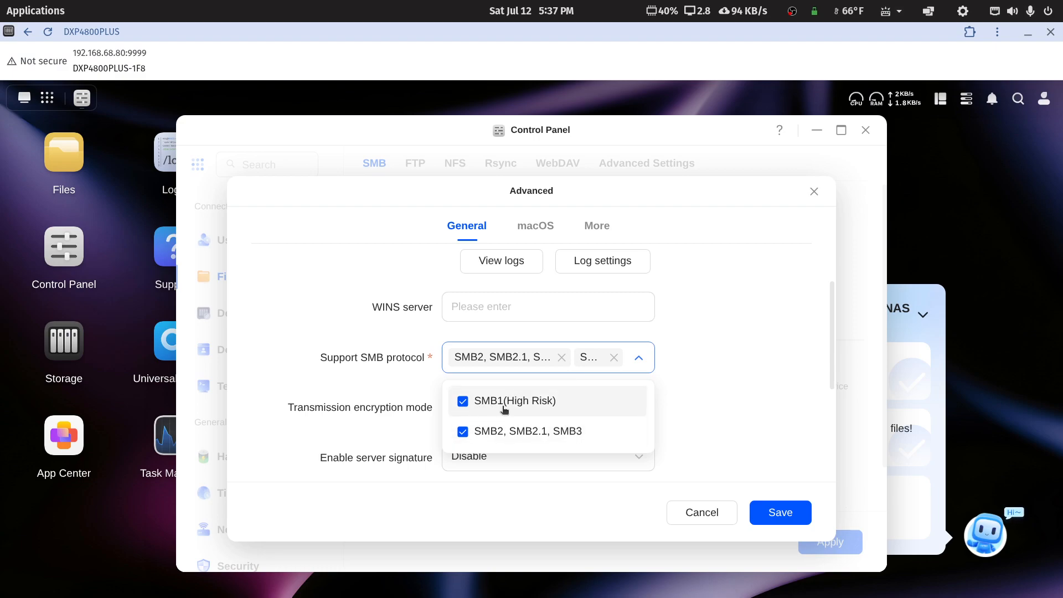
click(780, 396)
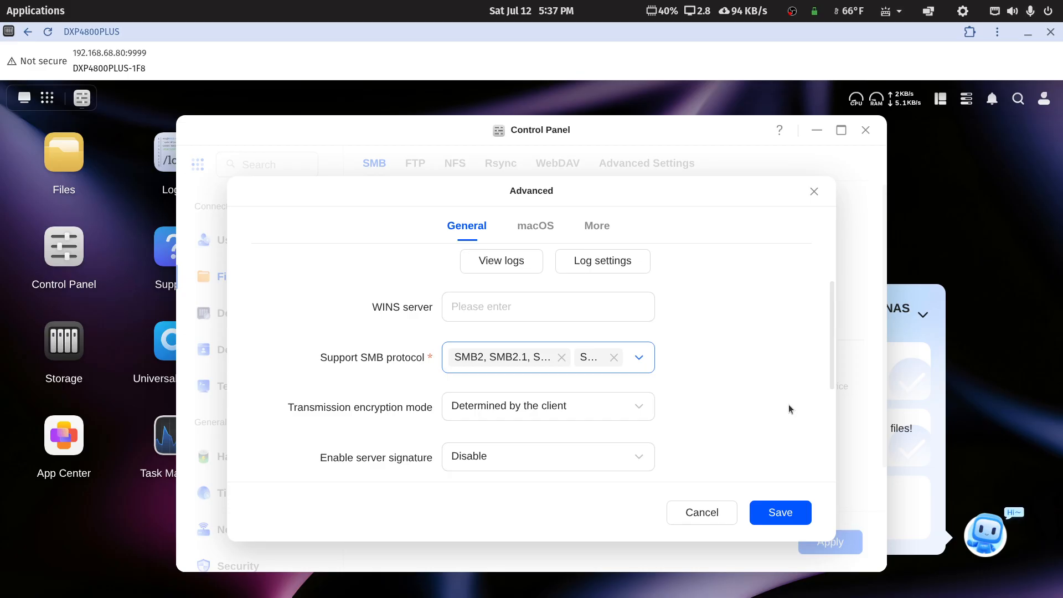
click(639, 360)
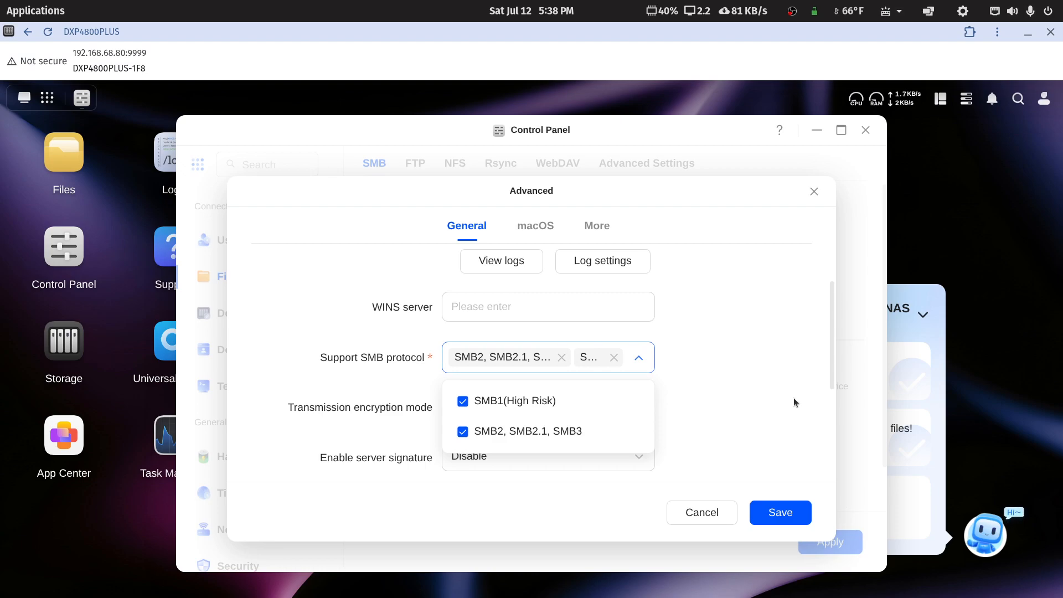
click(701, 512)
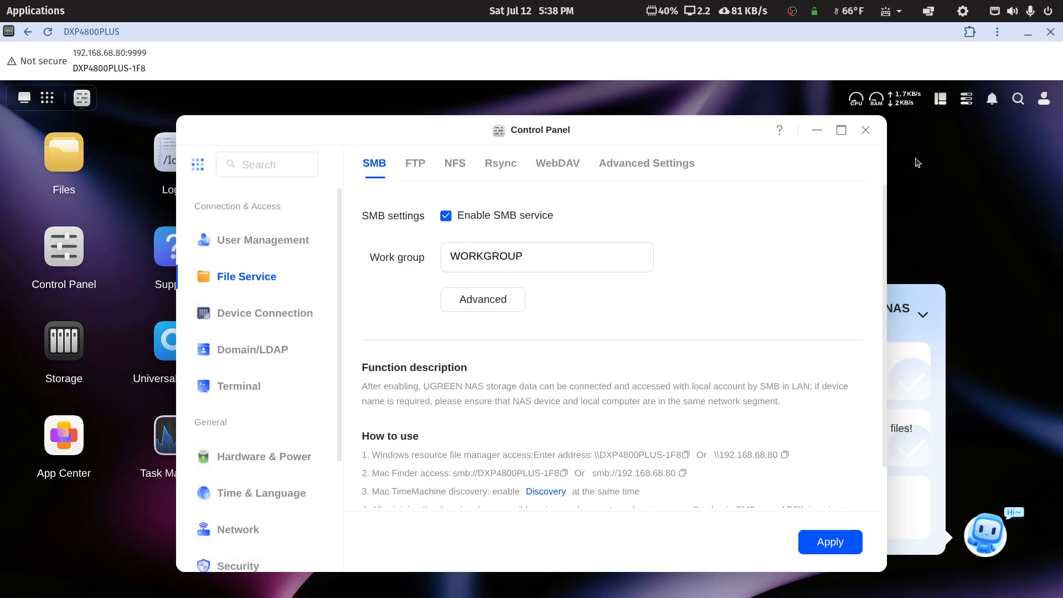
click(865, 130)
Step: In Files, go to Shared Folder and enter media-plex to see its eight subfolders
click(56, 173)
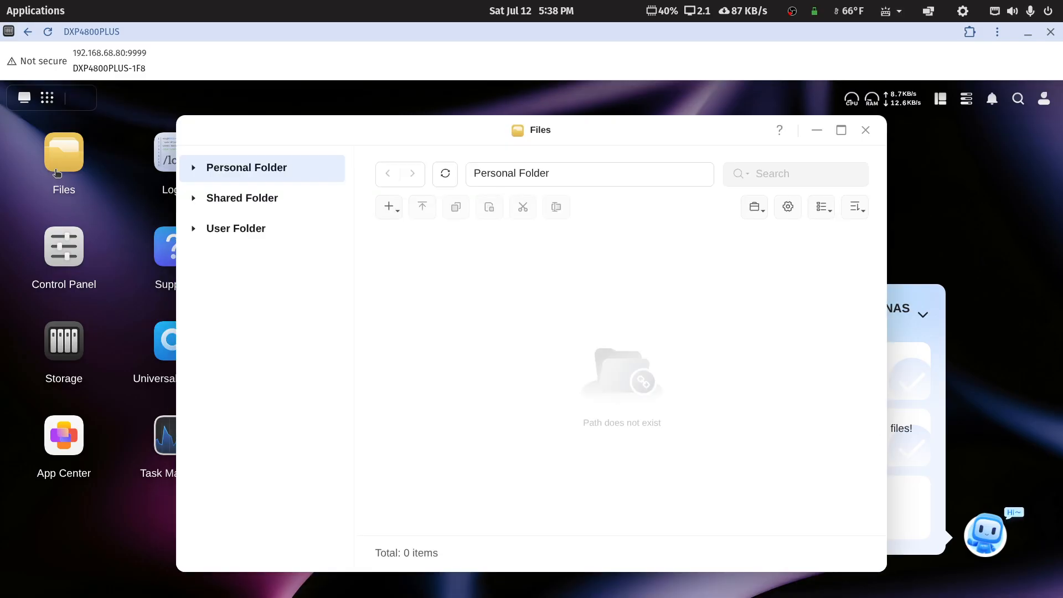
click(242, 200)
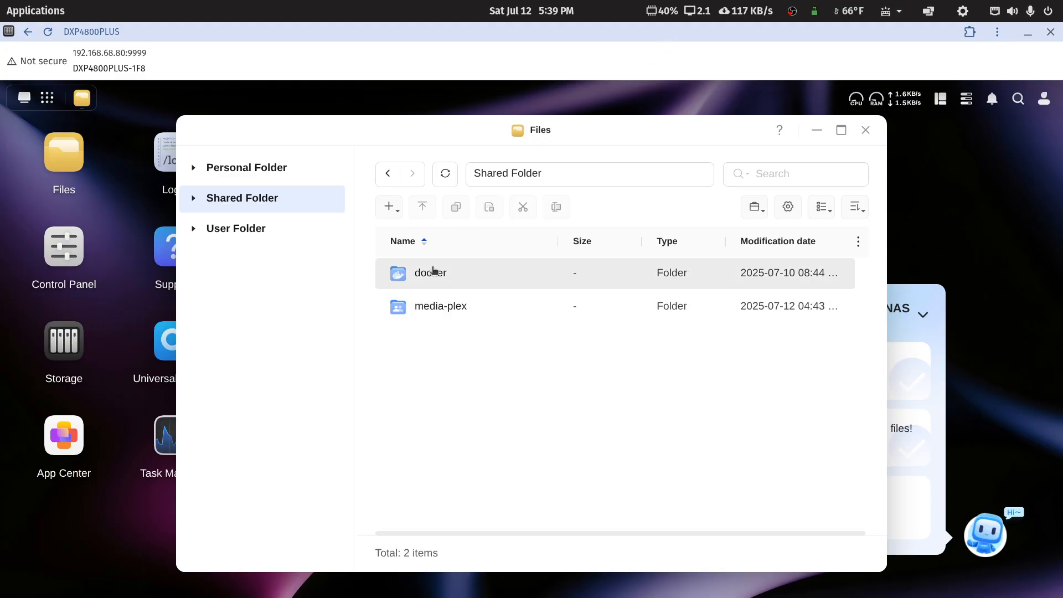
double_click(428, 310)
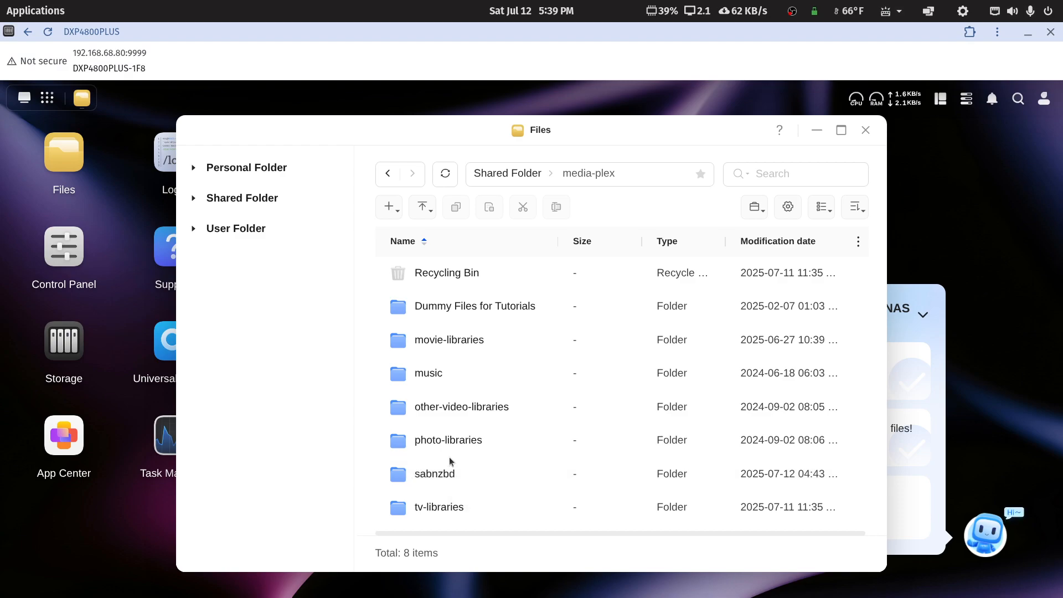
Step: Peek into sabnzbd, then open the tv-libraries folder from media-plex
double_click(437, 474)
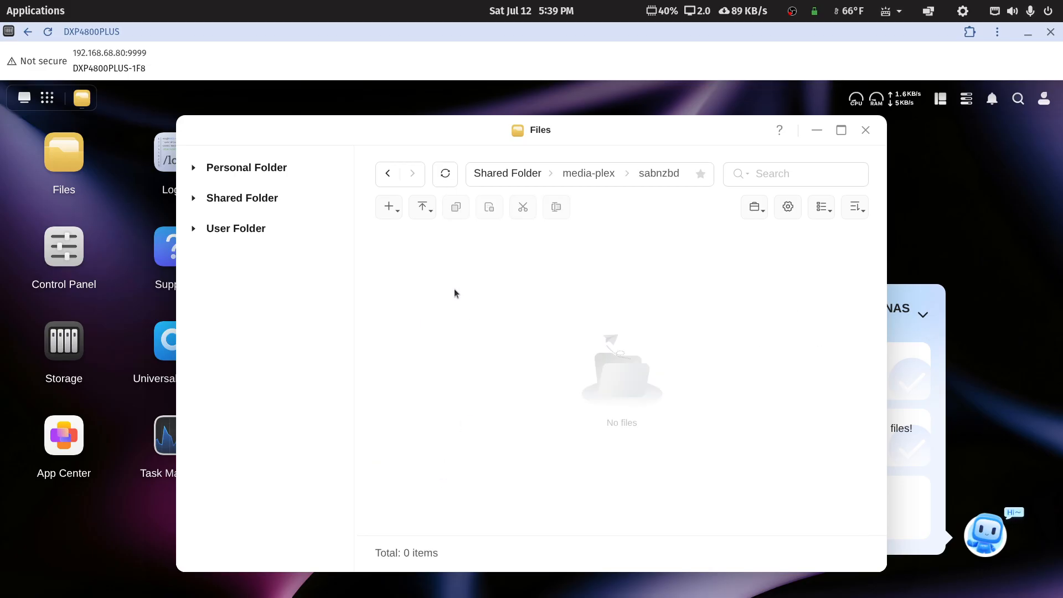
click(389, 177)
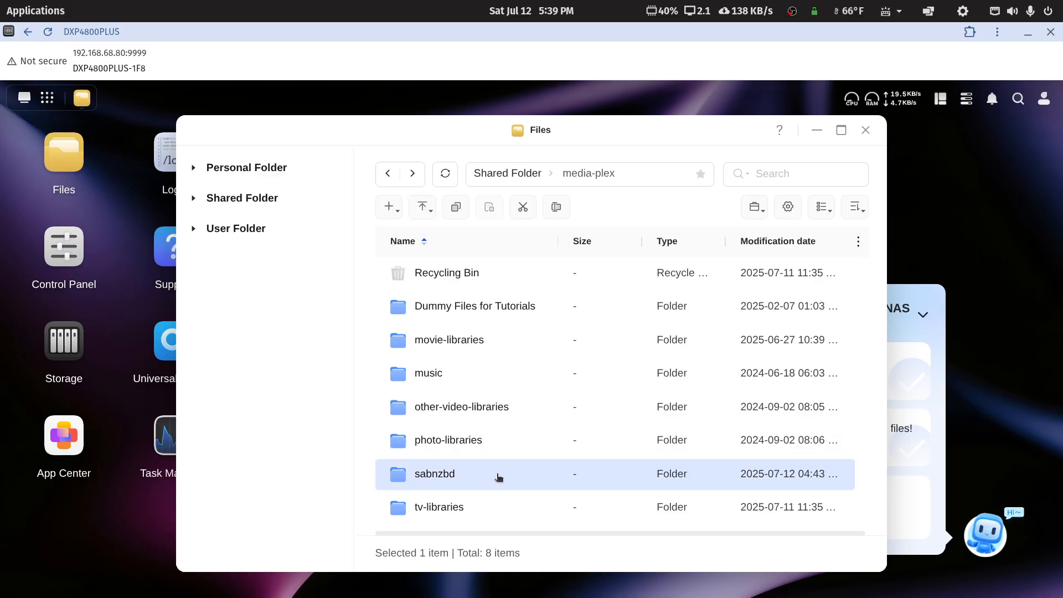
click(443, 506)
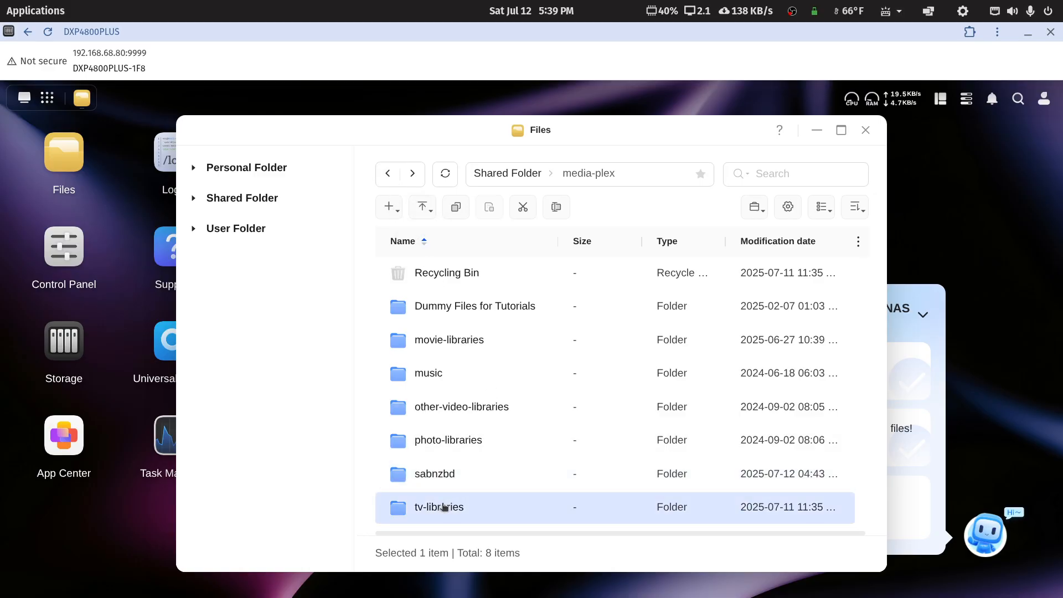
double_click(437, 510)
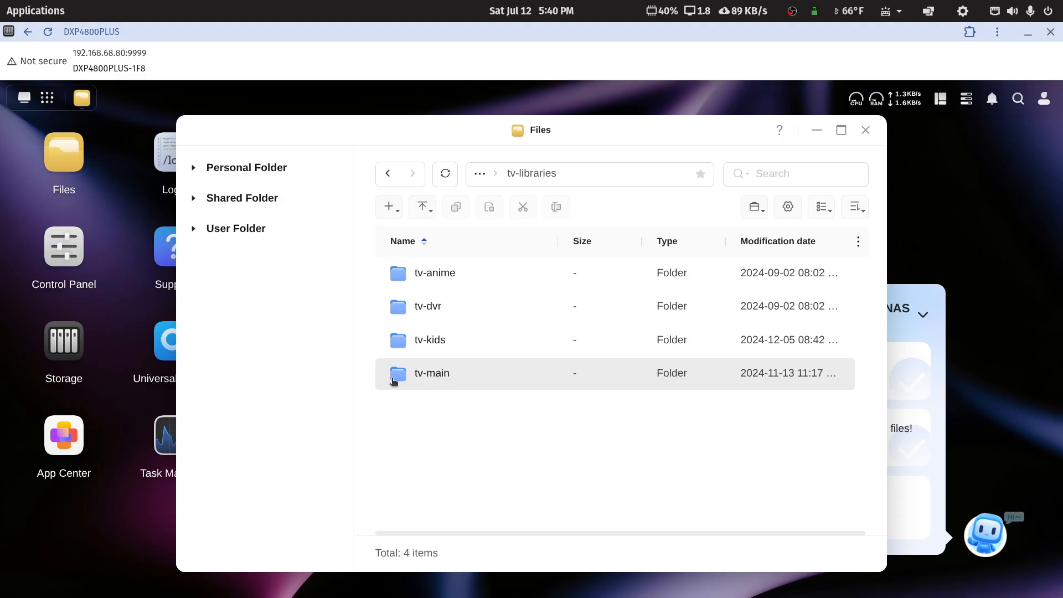
Step: Inspect the tv-main and tv-kids subfolders, returning to tv-libraries after each
double_click(448, 376)
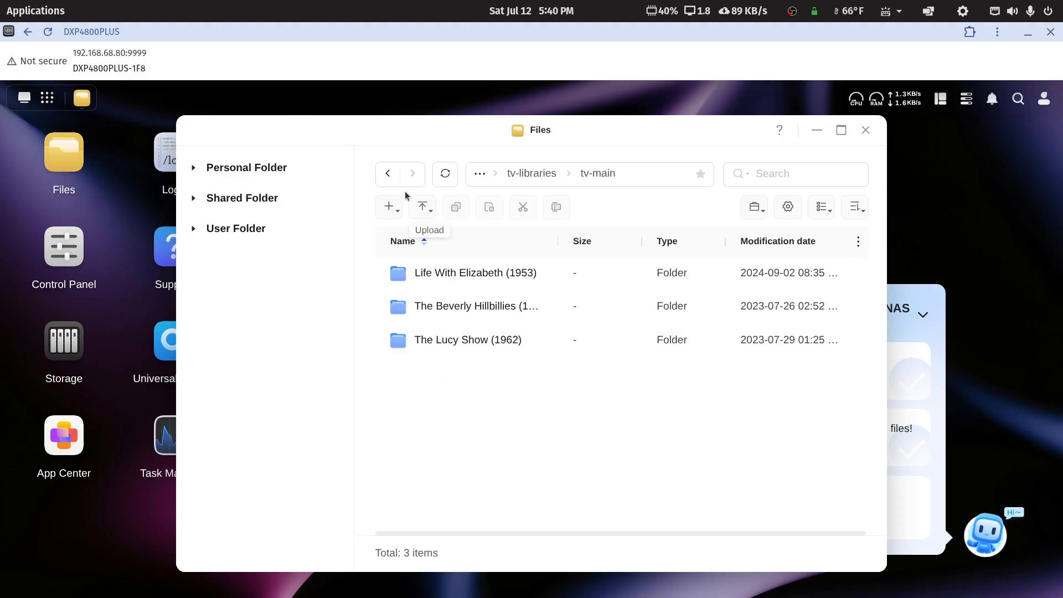
click(387, 175)
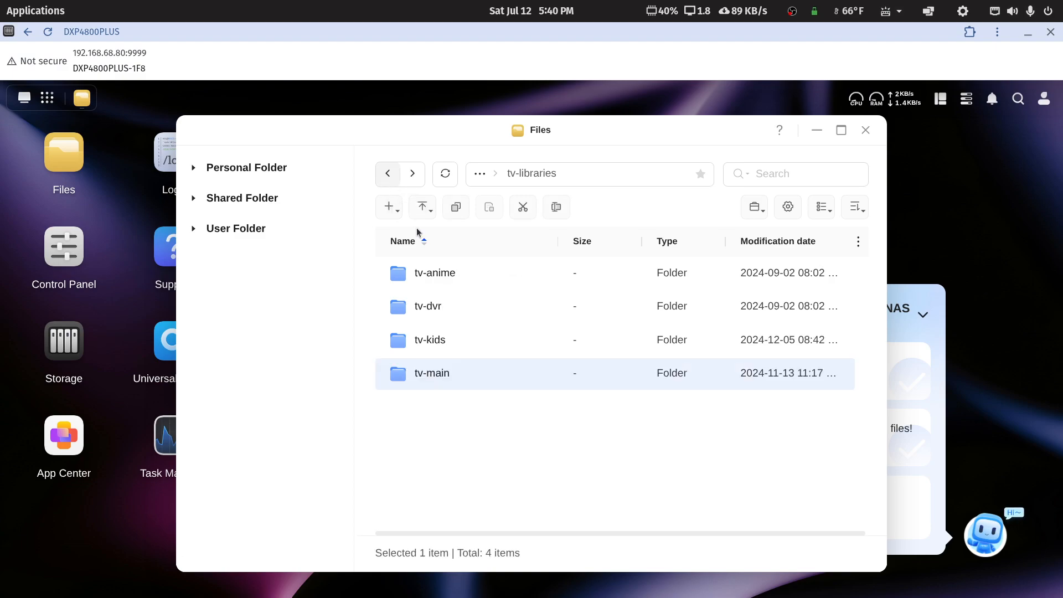
double_click(441, 339)
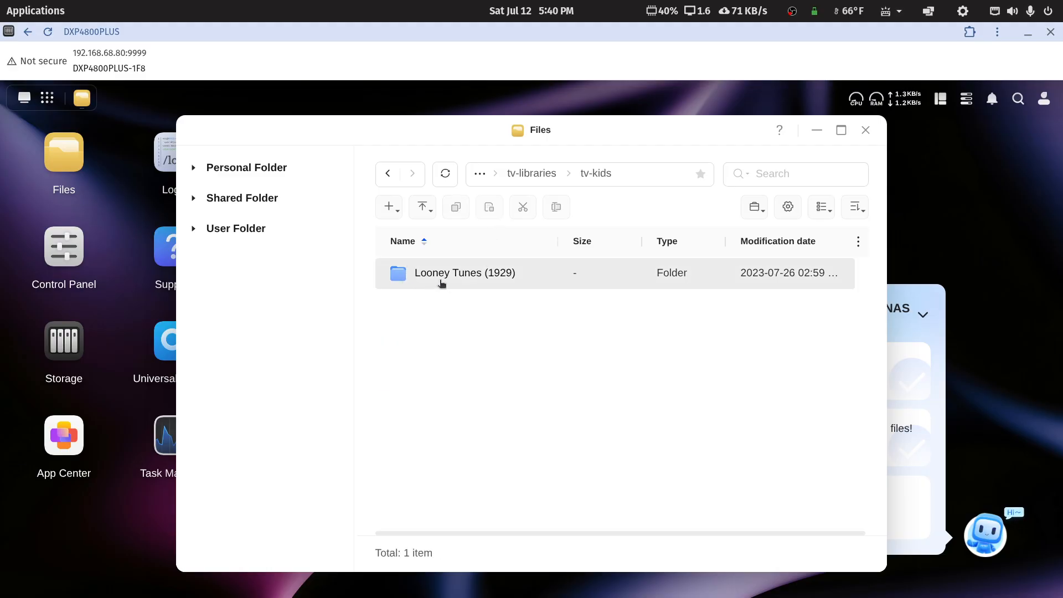
click(387, 174)
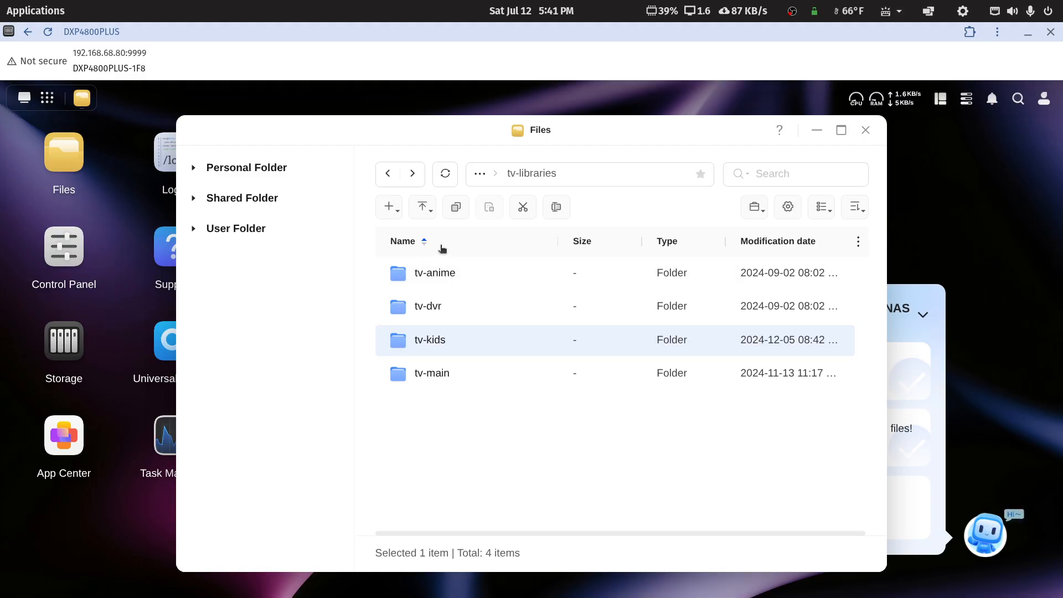
Step: Return to media-plex, open movie-libraries > movie-documentary, and widen the Name column
click(387, 174)
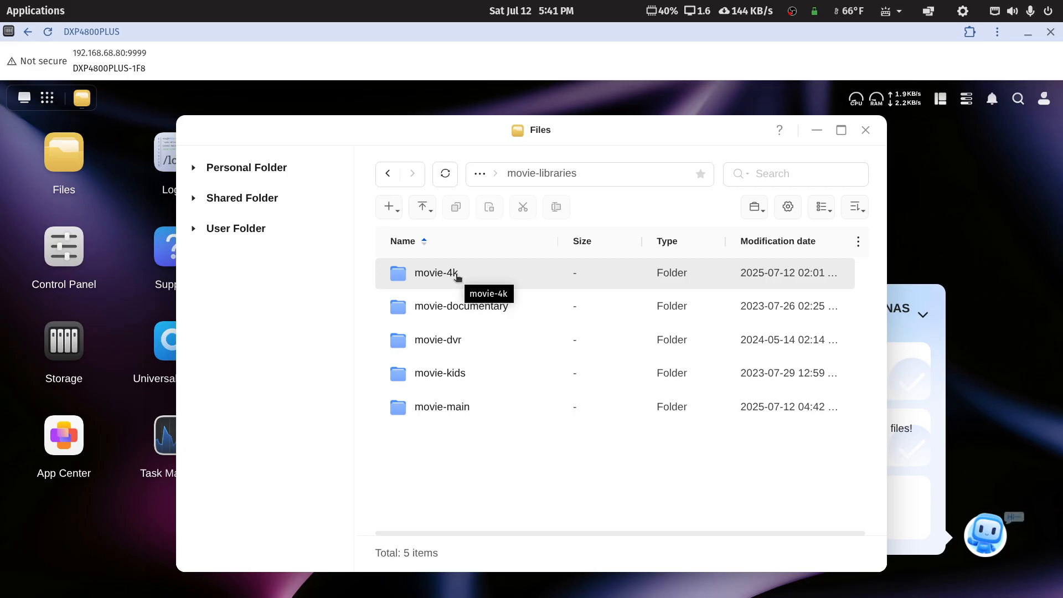
click(389, 175)
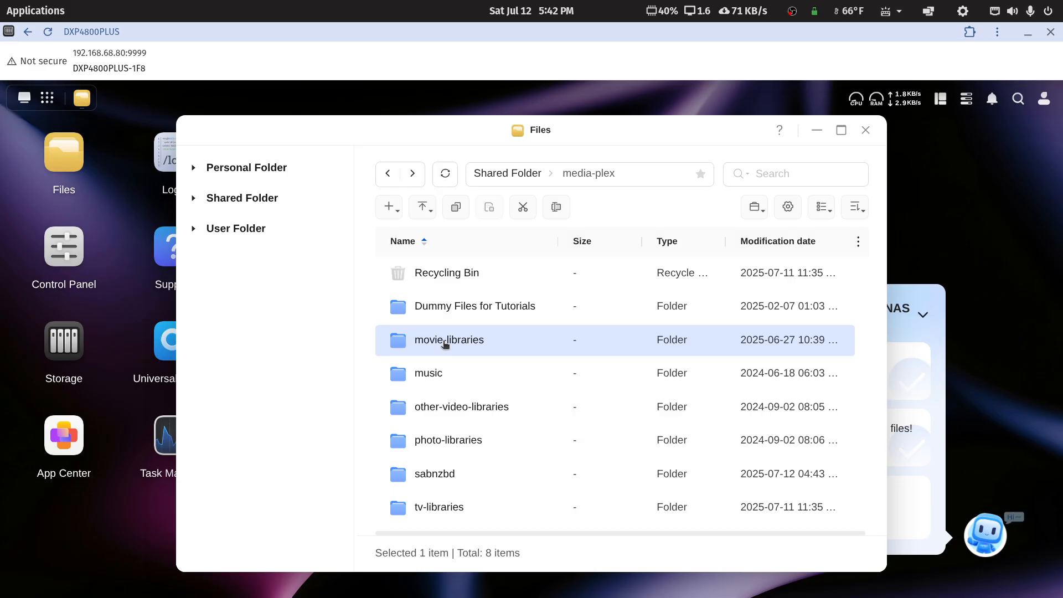
double_click(446, 342)
double_click(460, 311)
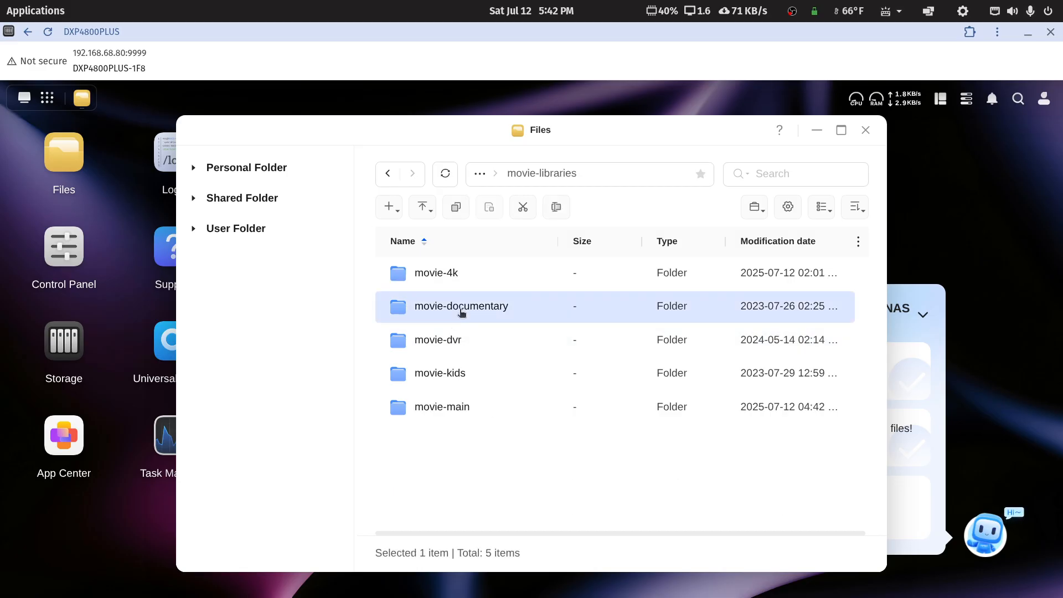
drag(559, 244, 586, 254)
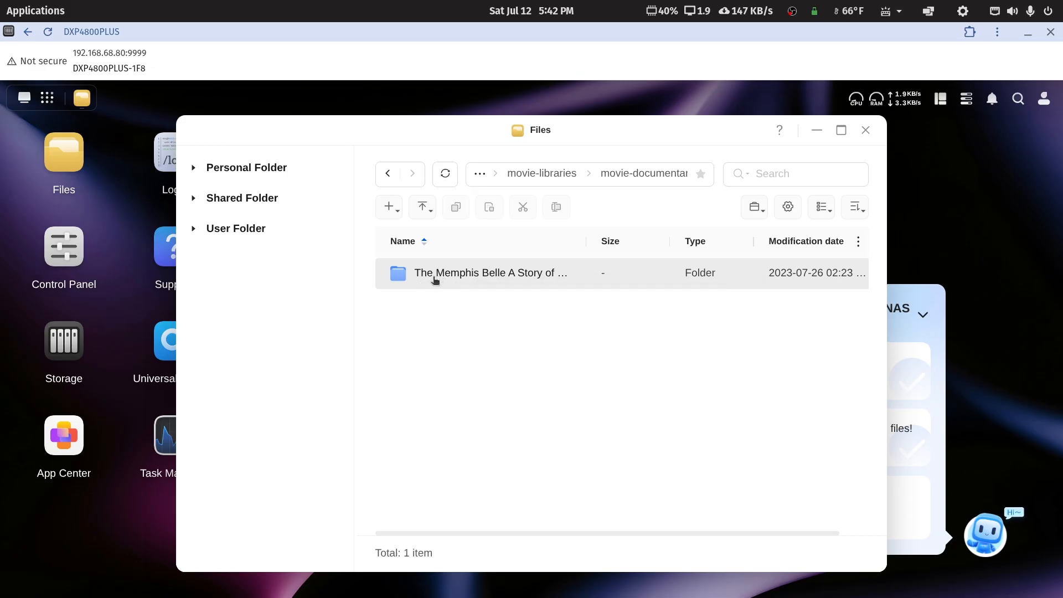
Step: Check The Memphis Belle folder's full MP4 filename, then go back up to Shared Folder
double_click(439, 278)
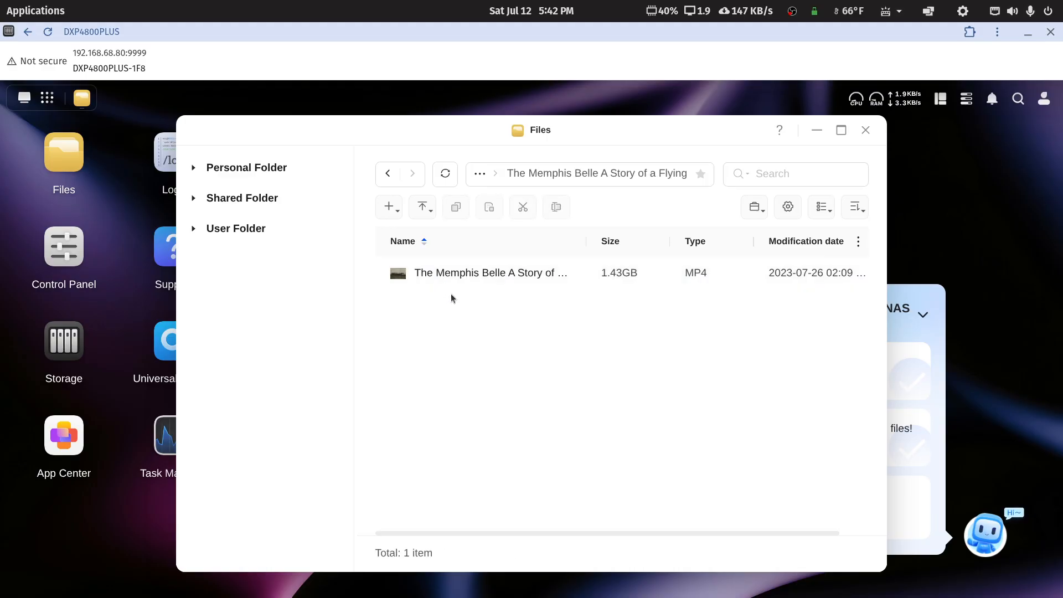
drag(588, 245, 564, 260)
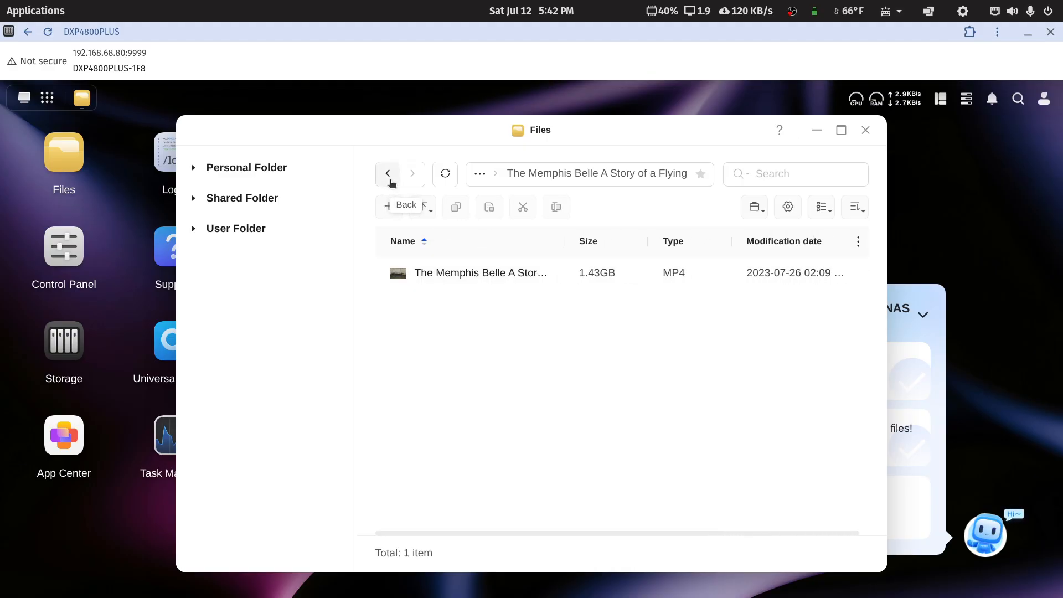
click(390, 175)
click(389, 176)
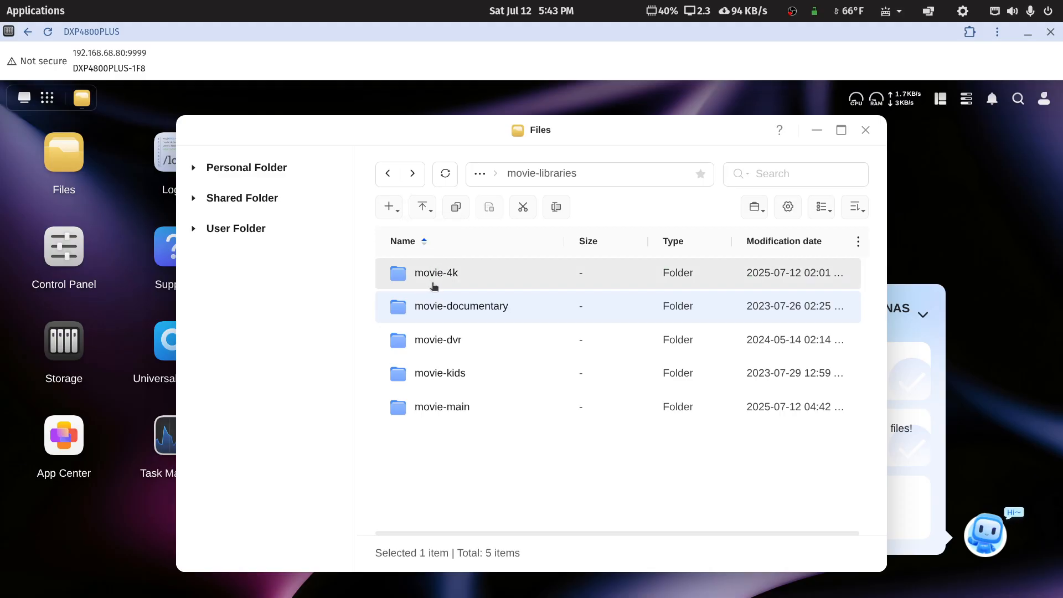
click(389, 175)
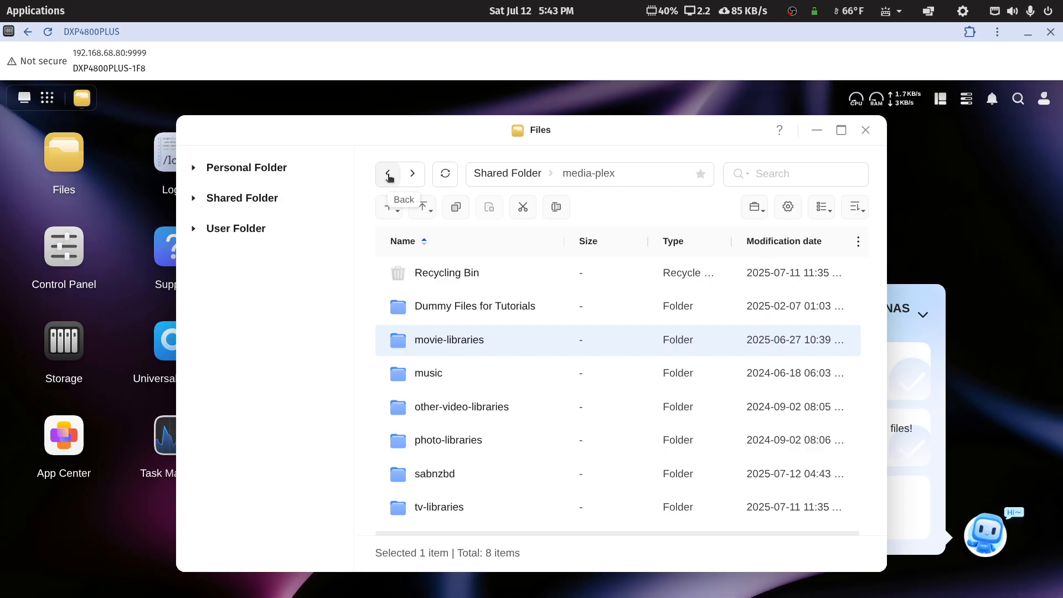
click(389, 176)
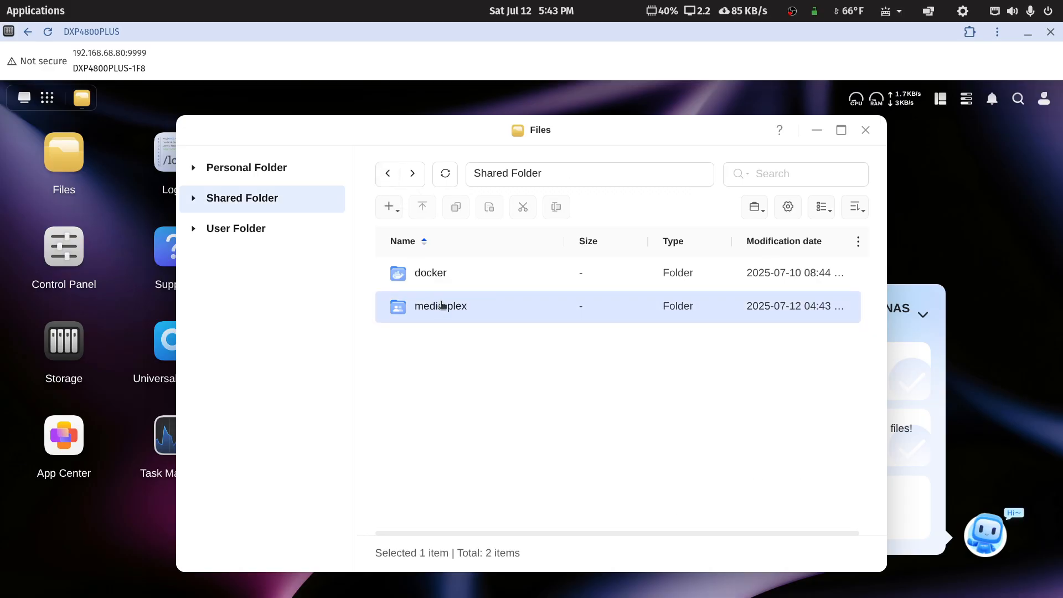
Step: Open the media-plex shared folder, then close the Files window
double_click(441, 305)
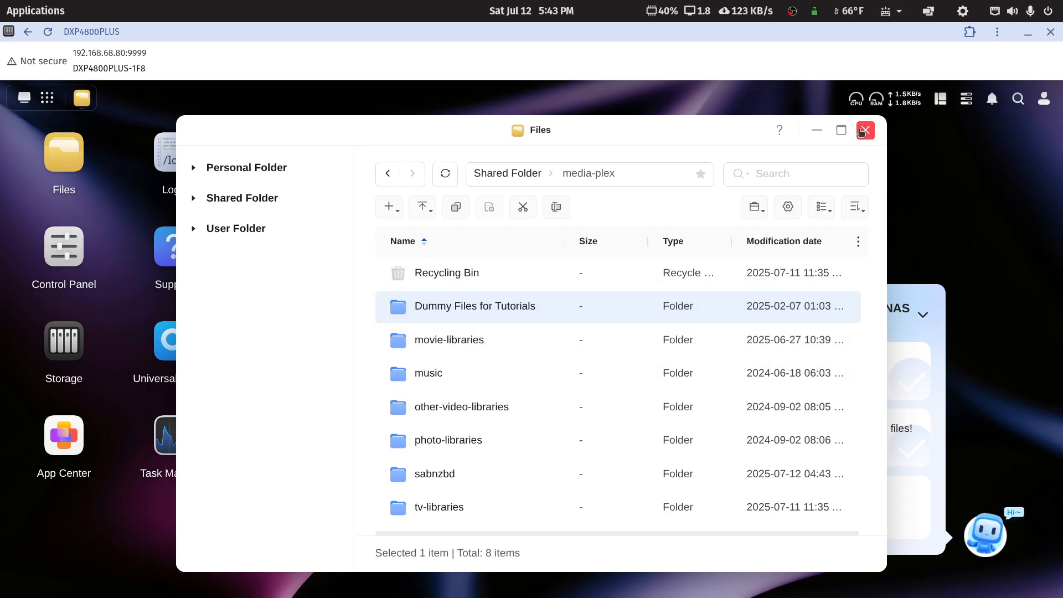
click(865, 131)
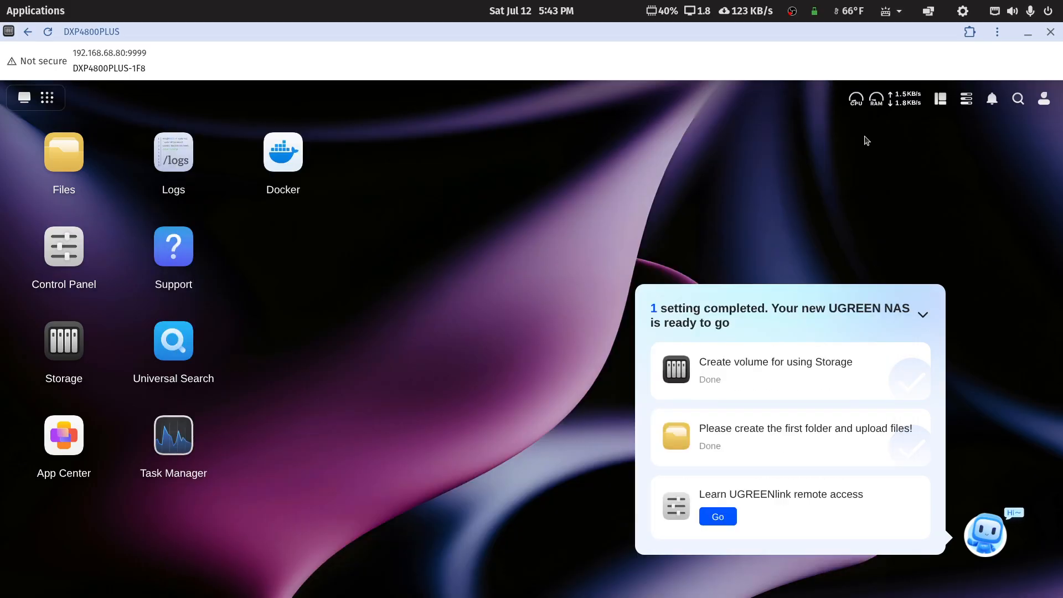
Step: Minimize the NAS window and bring up Chrome's Portainer installation guide tab
click(1028, 33)
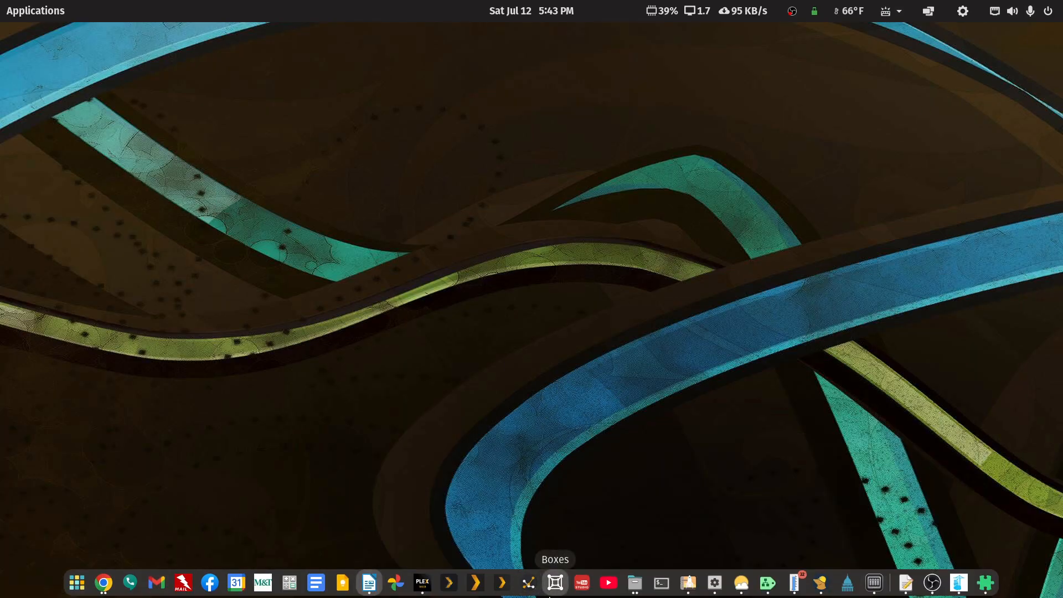
click(106, 583)
click(249, 508)
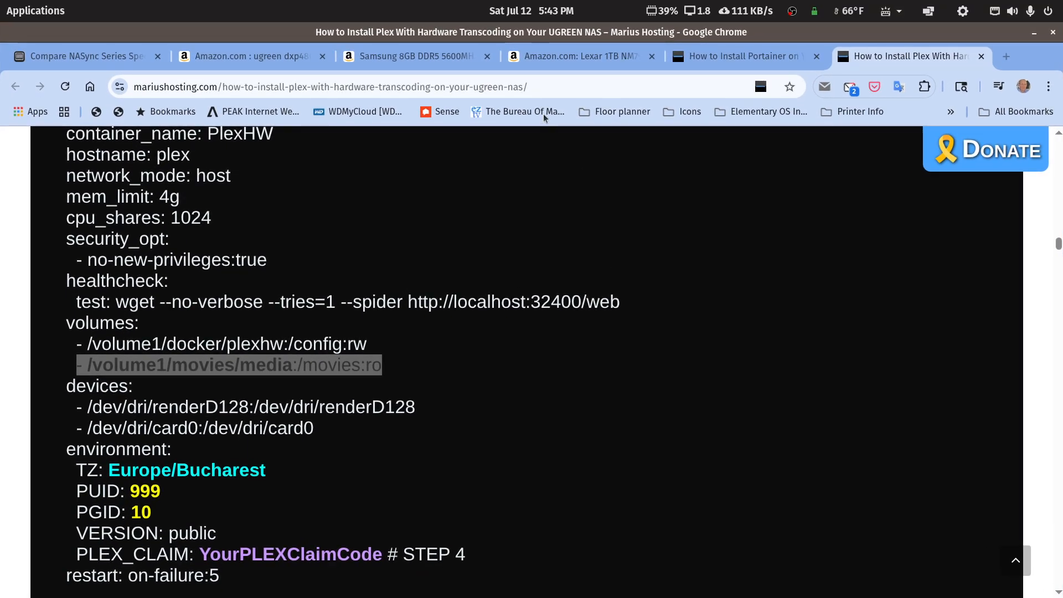
click(728, 59)
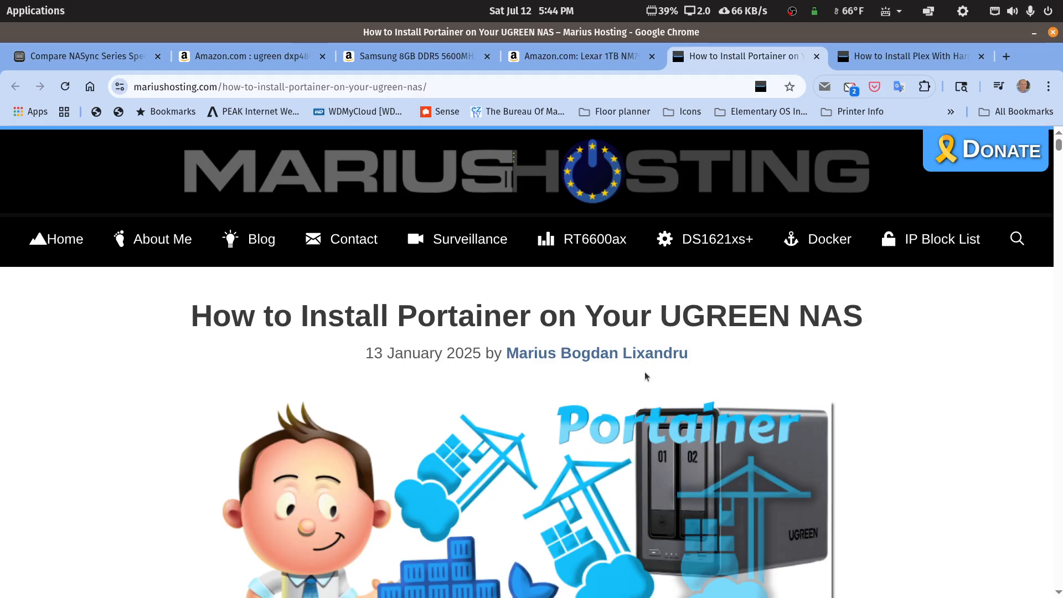
Step: Scroll the Portainer guide from the STEP 7 File Manager step to STEP 10's Command Prompt
scroll(645, 377, down, 15)
scroll(645, 365, down, 3)
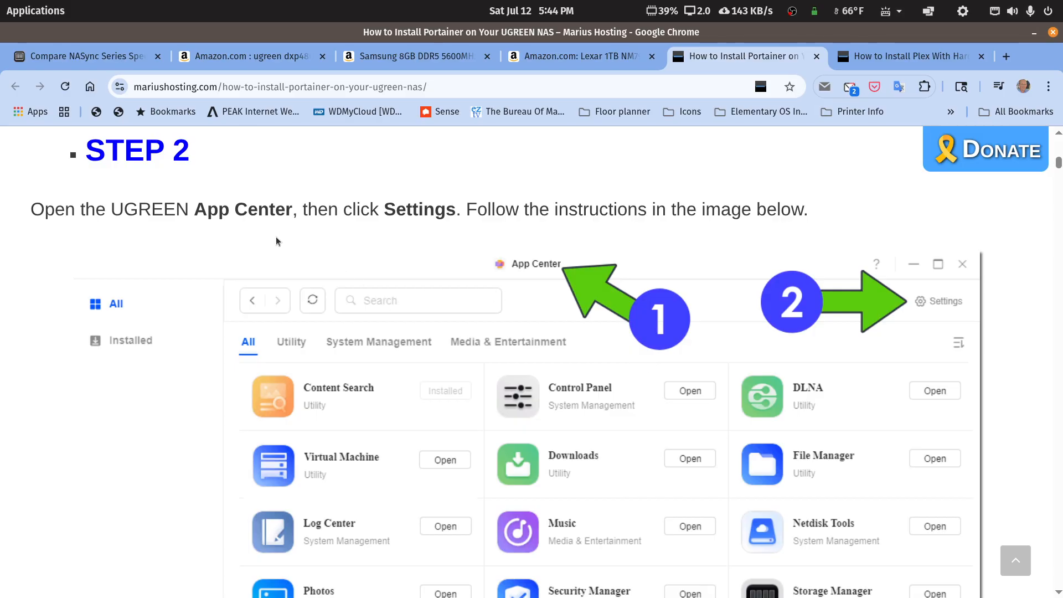
scroll(572, 395, down, 10)
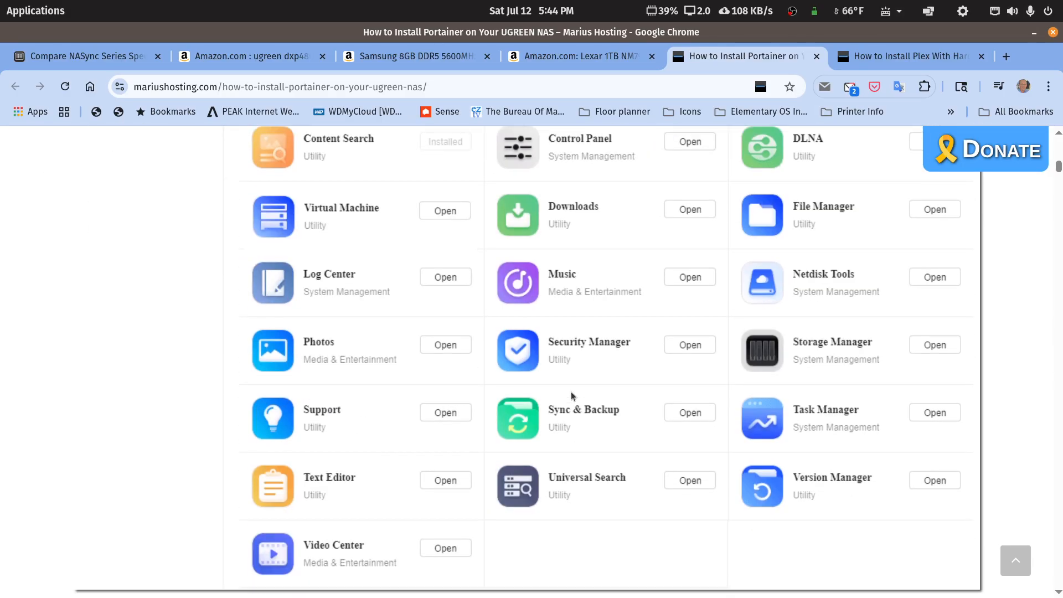
scroll(571, 395, down, 3)
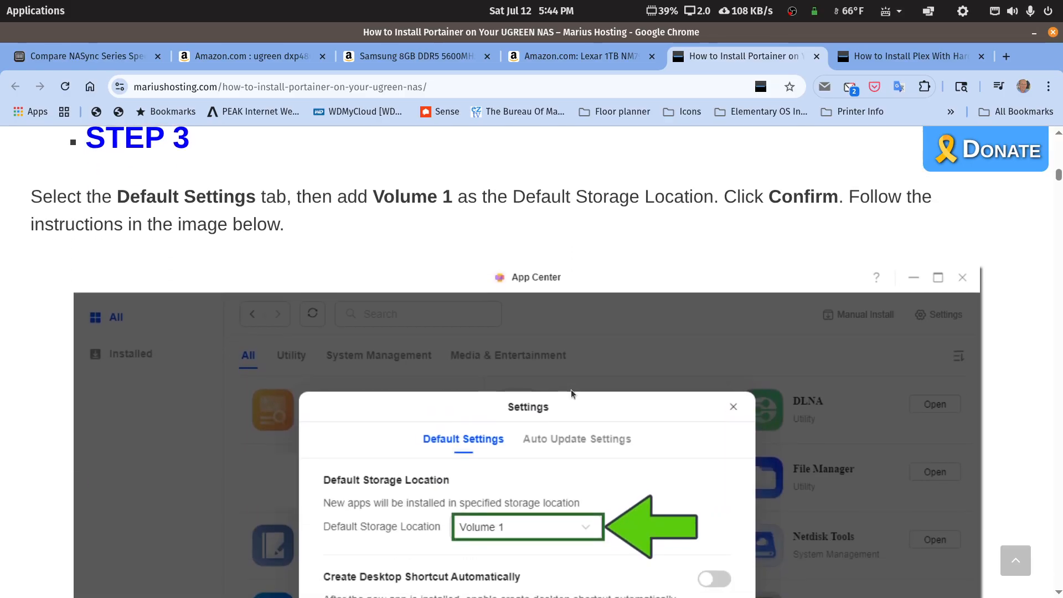
scroll(572, 394, down, 2)
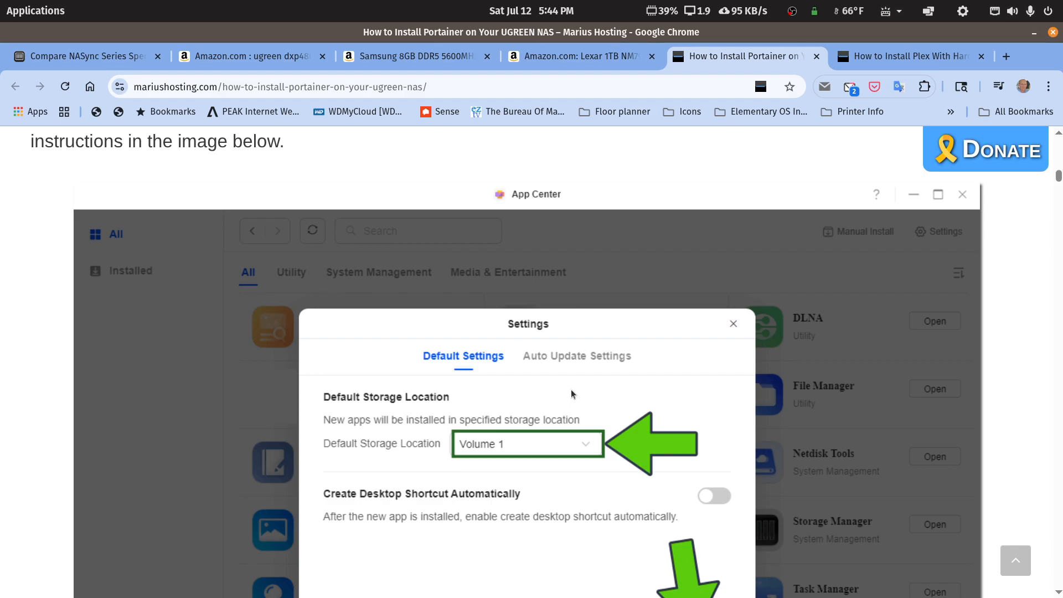
scroll(570, 394, down, 2)
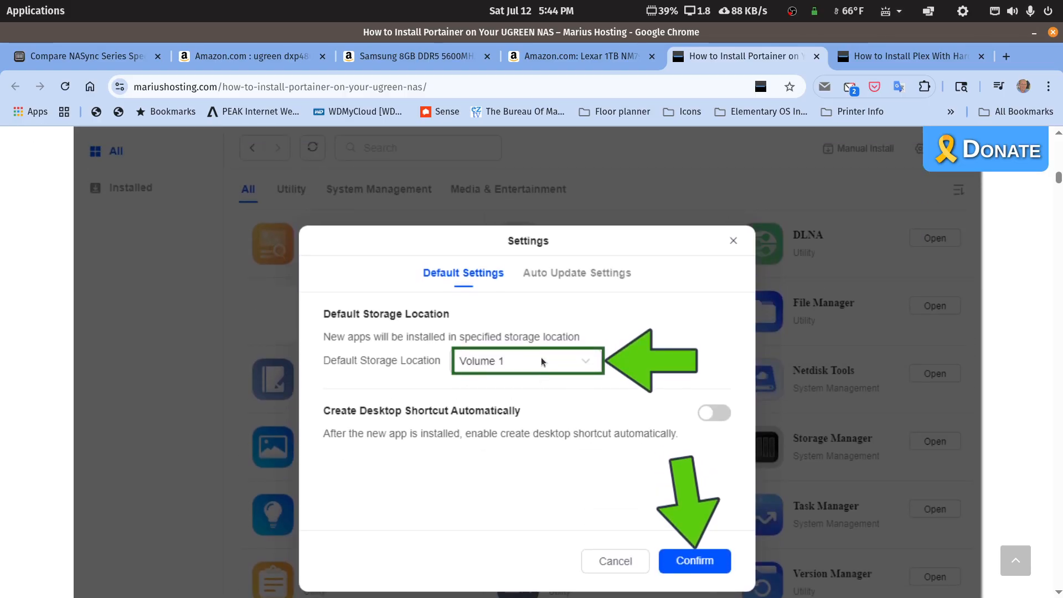
scroll(542, 361, down, 15)
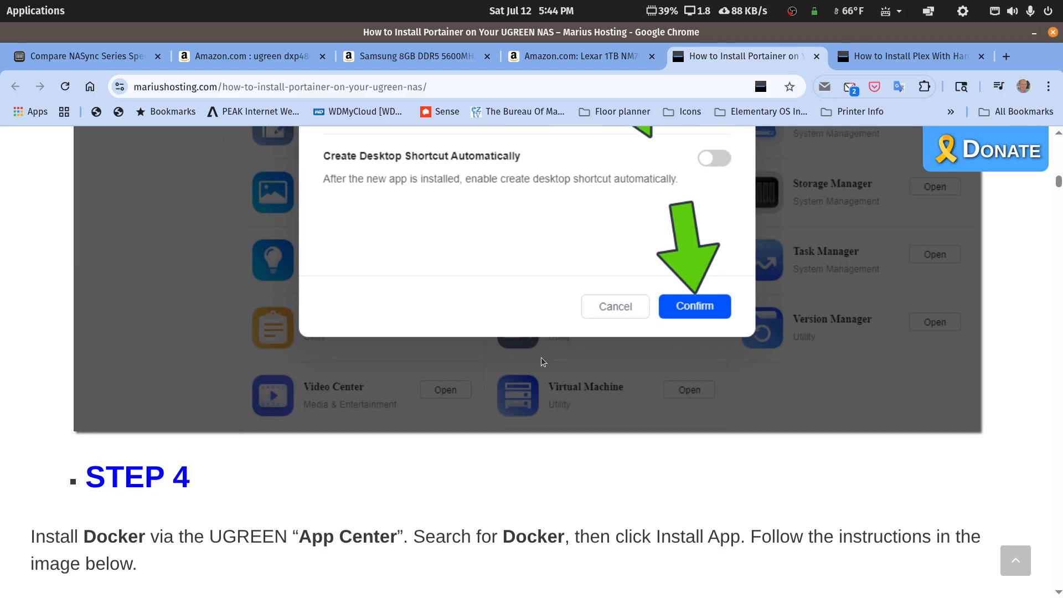
scroll(541, 361, down, 10)
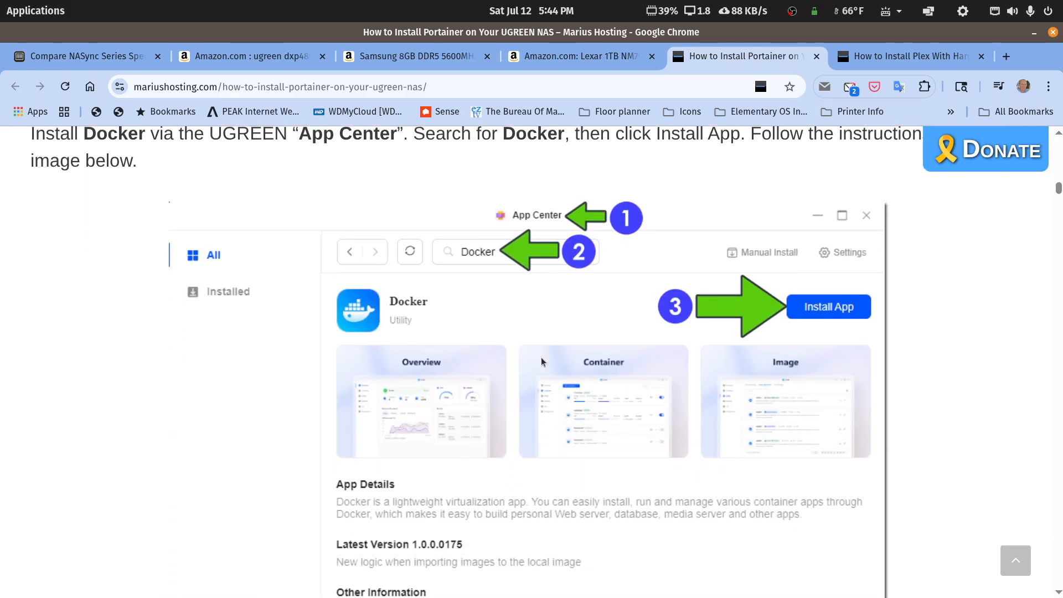
scroll(542, 361, down, 17)
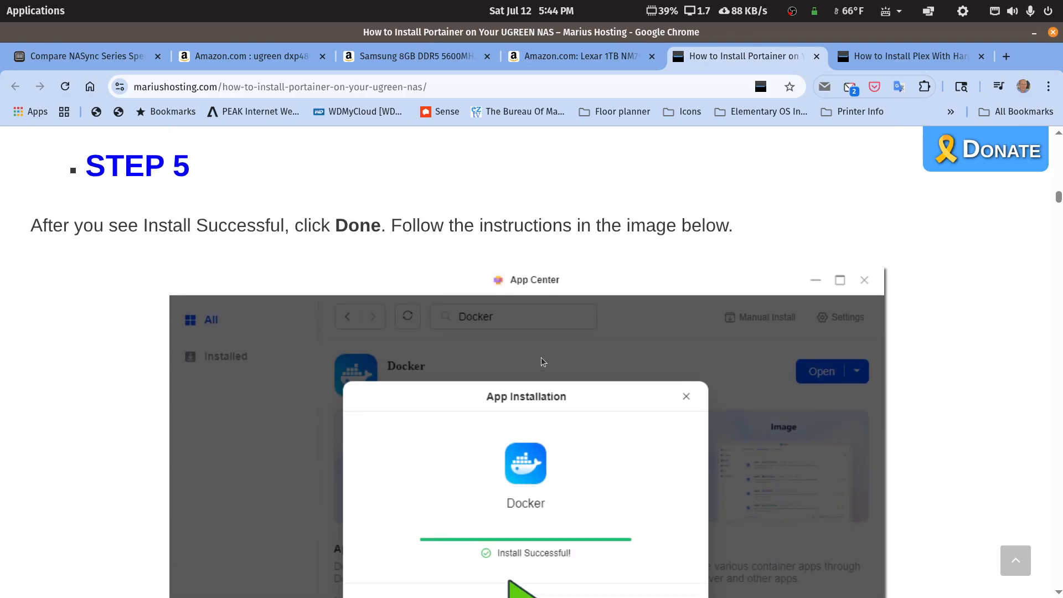
scroll(542, 361, down, 10)
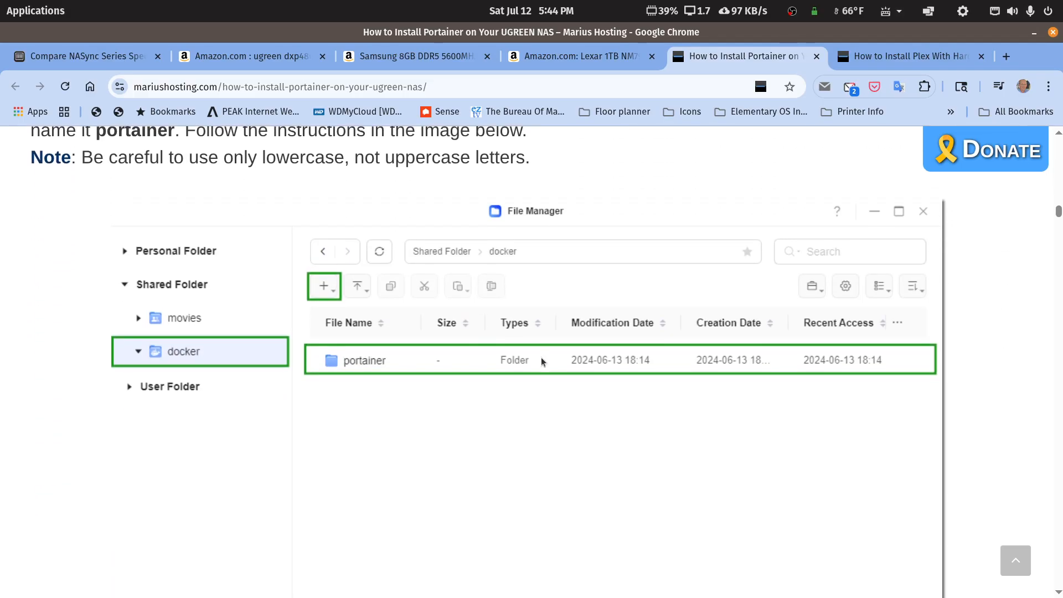
scroll(540, 357, down, 5)
scroll(540, 357, up, 6)
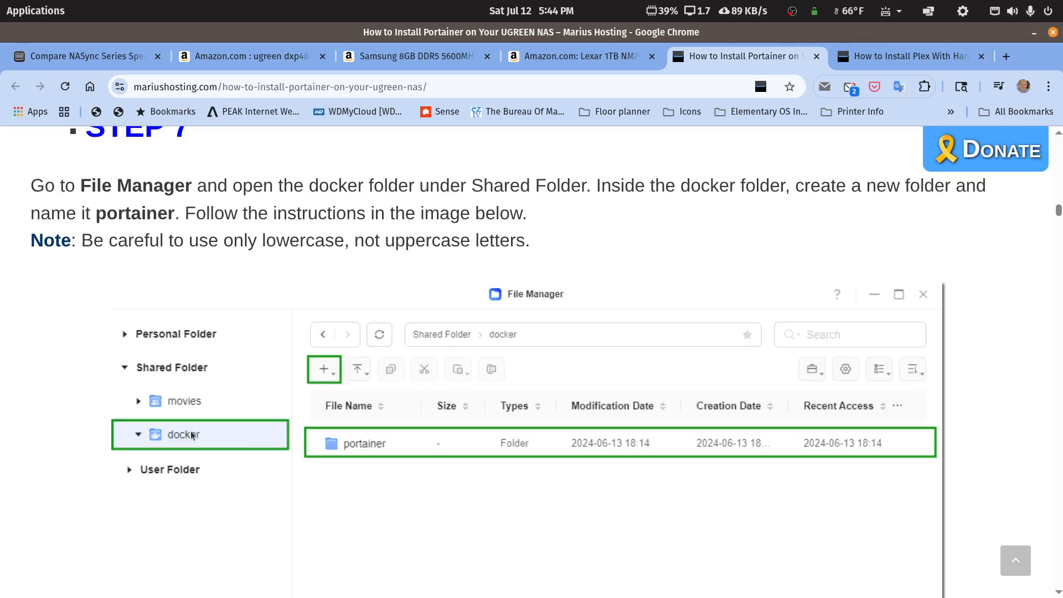
scroll(390, 454, down, 10)
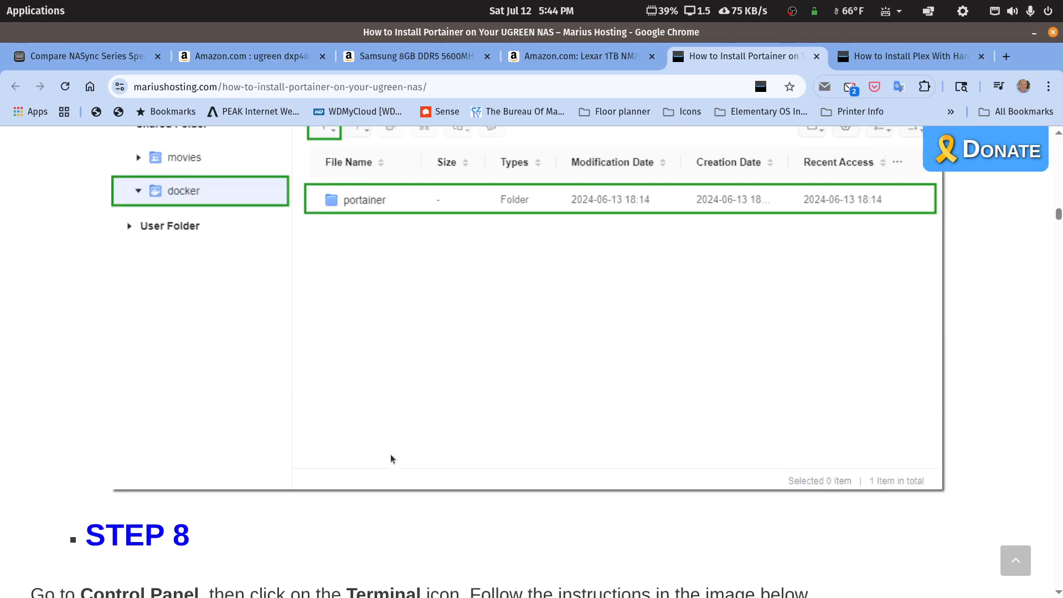
scroll(387, 443, down, 3)
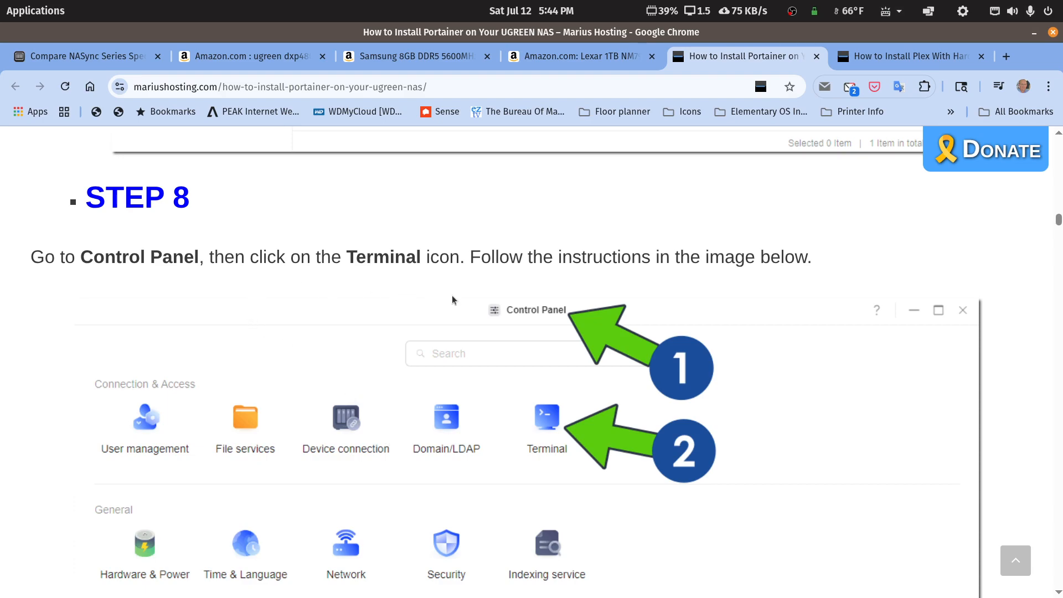
scroll(464, 349, down, 12)
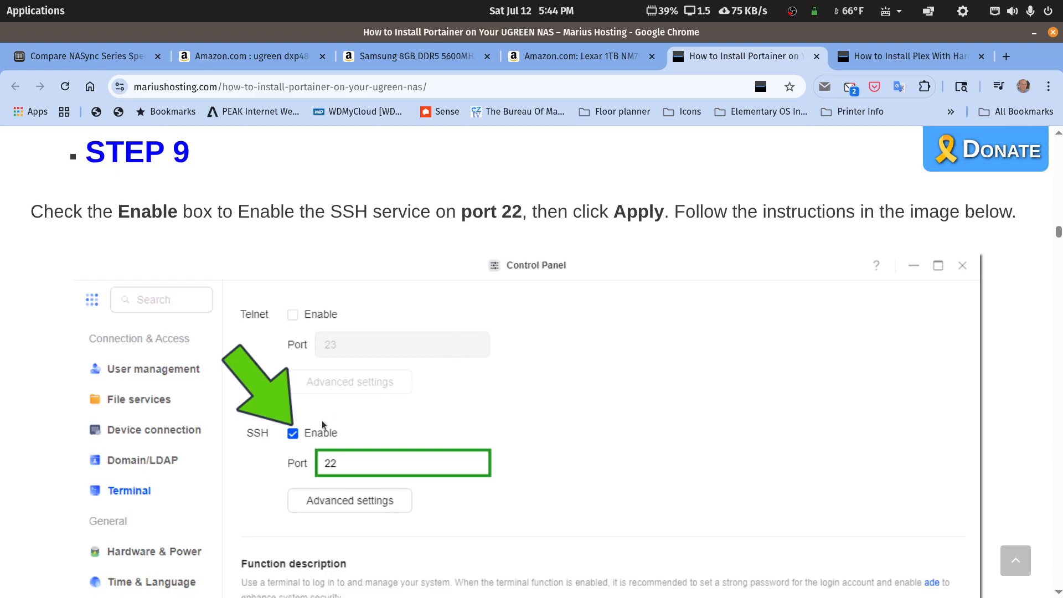
scroll(330, 456, down, 10)
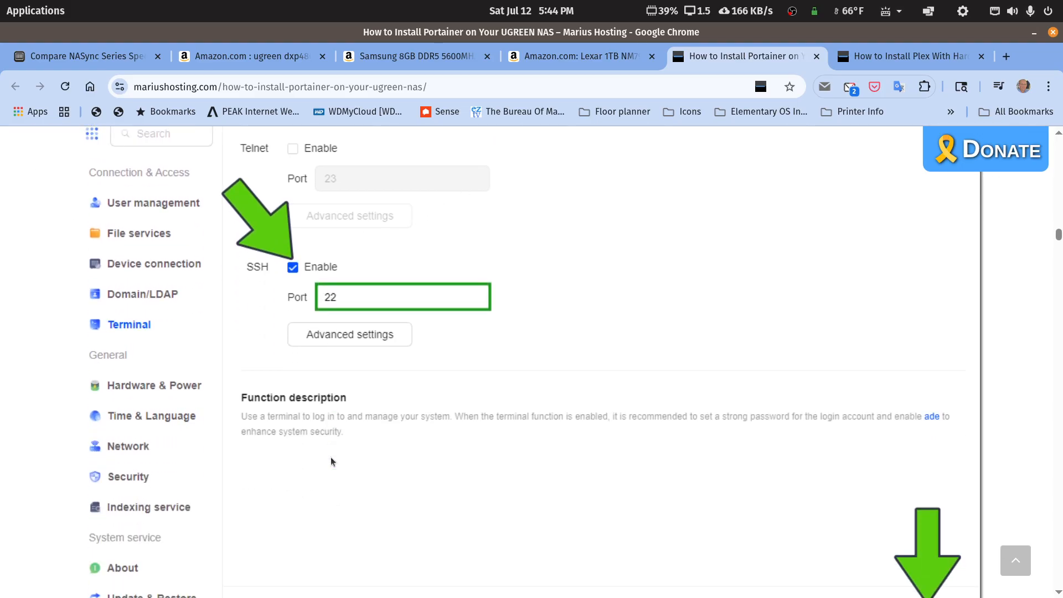
scroll(331, 461, down, 3)
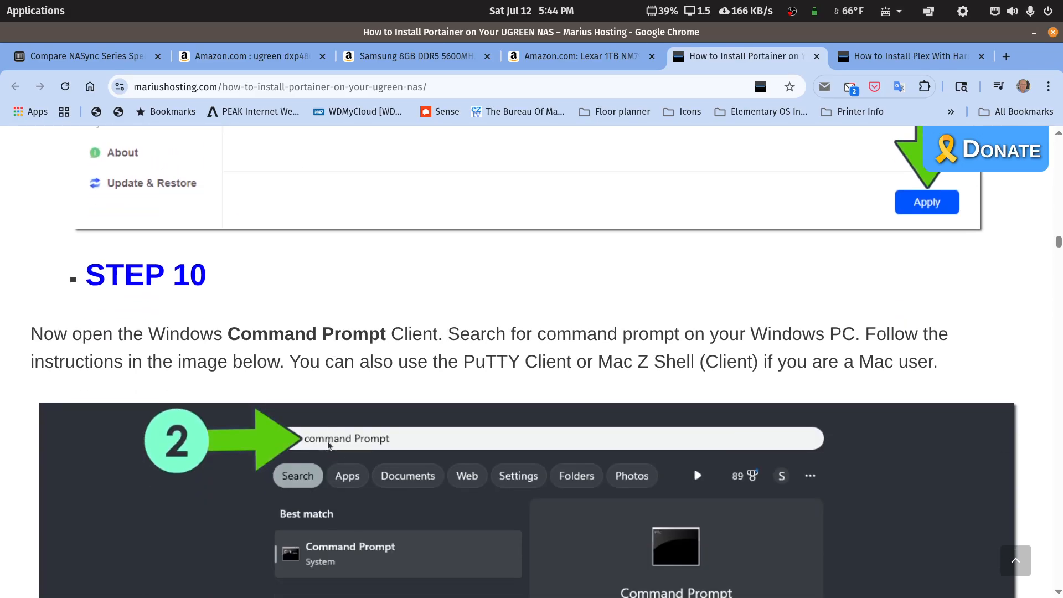
scroll(330, 442, down, 3)
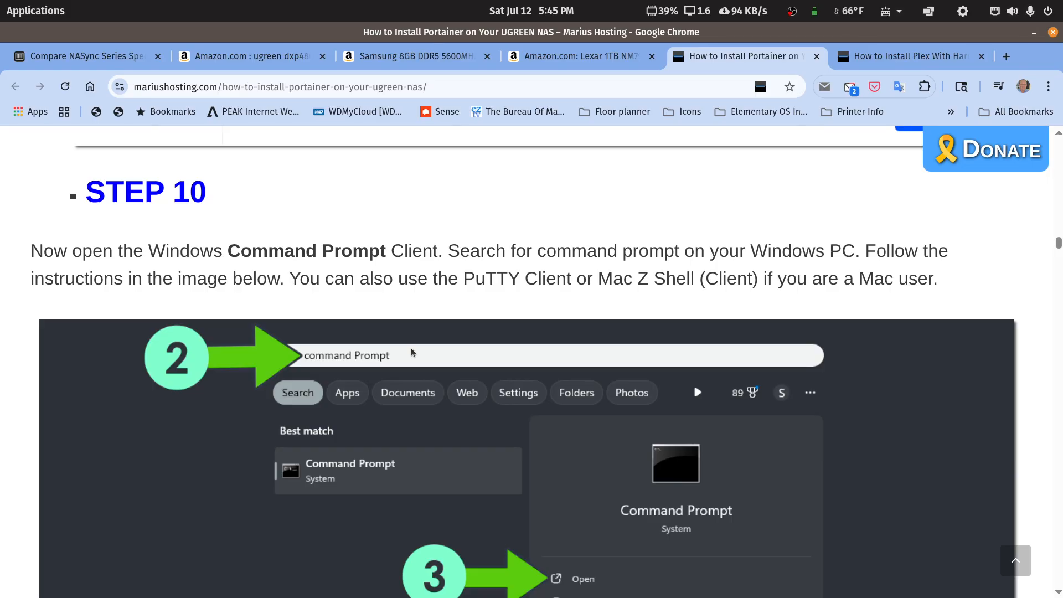
Step: Scroll past the SSH login steps to STEP 16's docker run command for ports 8000 and 9000
scroll(410, 352, down, 13)
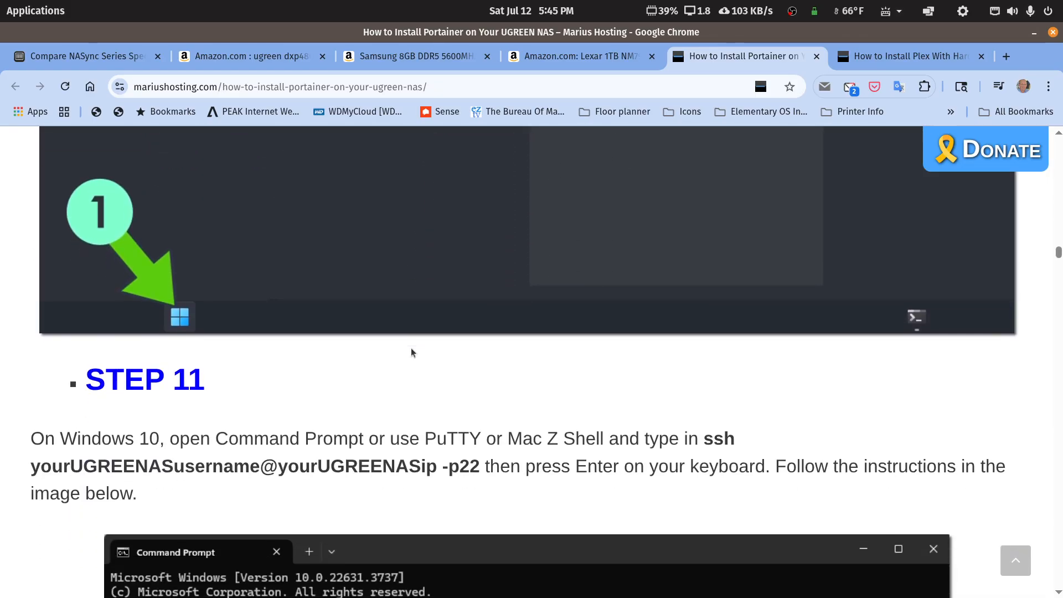
scroll(414, 352, down, 3)
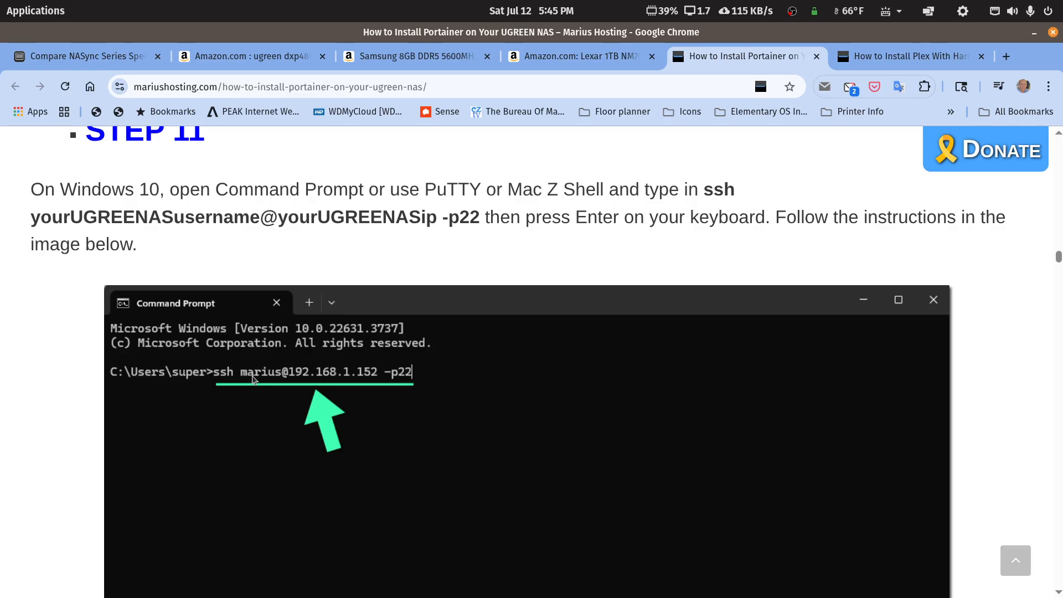
scroll(245, 384, down, 10)
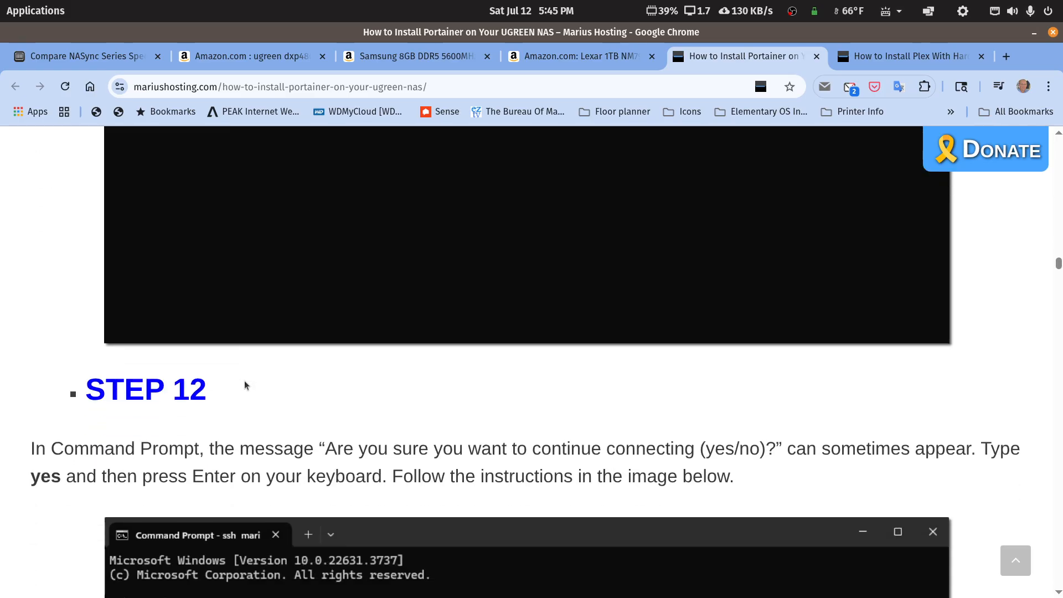
scroll(245, 385, down, 5)
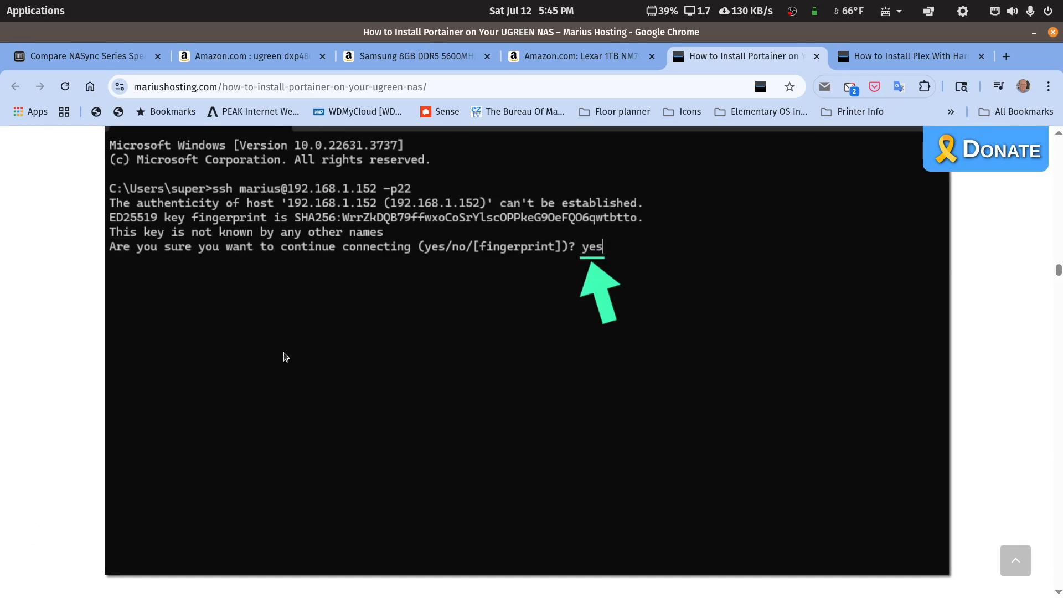
scroll(302, 313, up, 3)
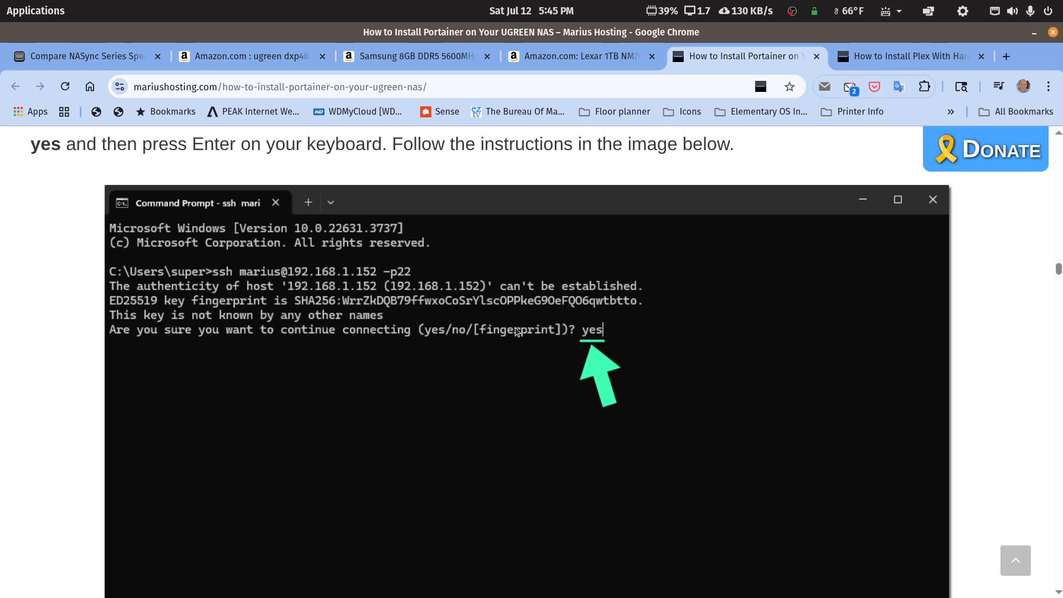
scroll(512, 331, down, 10)
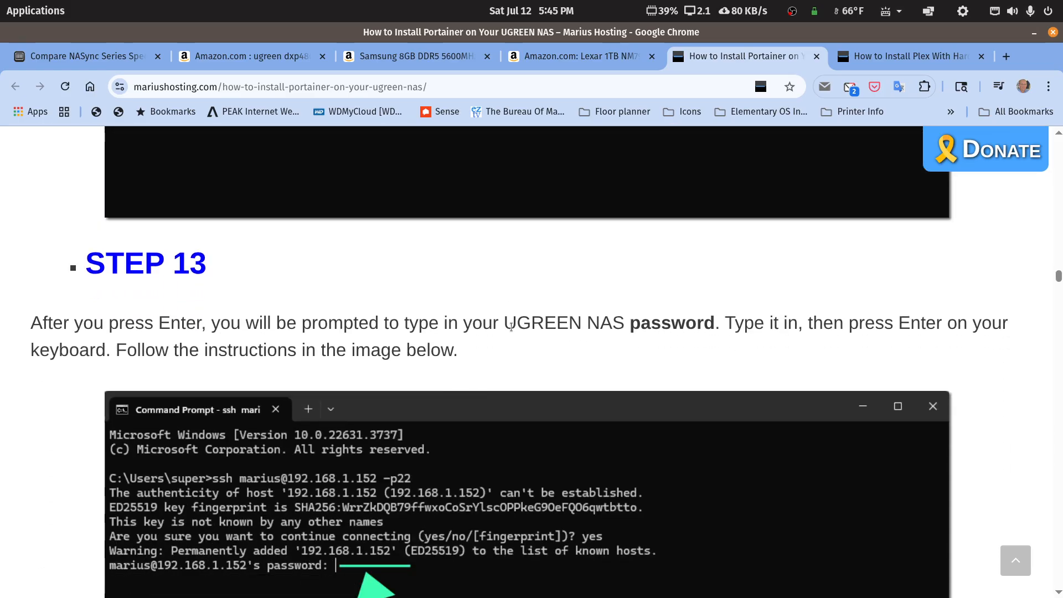
scroll(512, 330, down, 13)
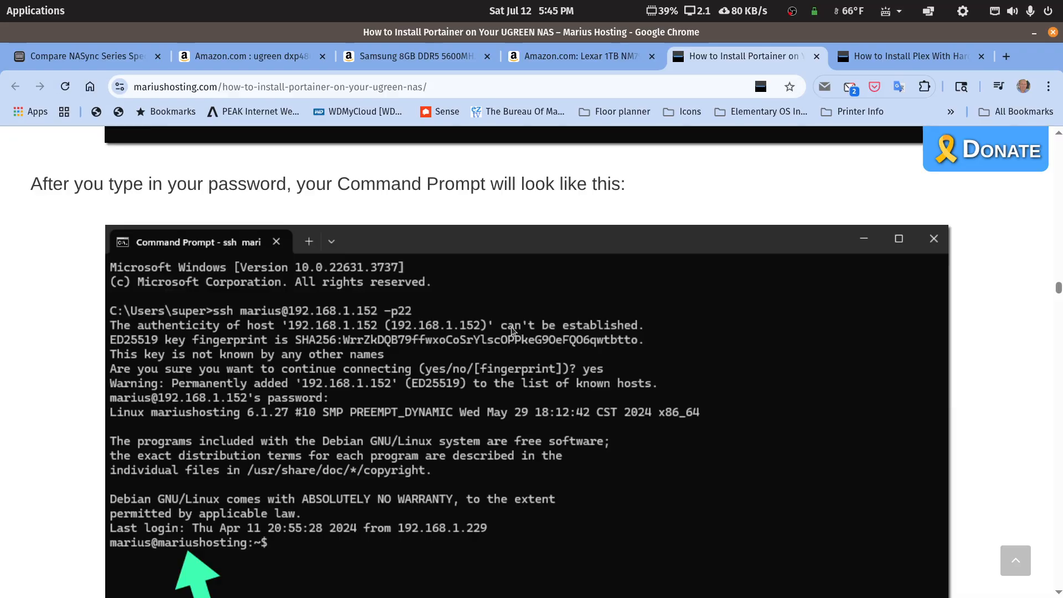
scroll(512, 331, down, 6)
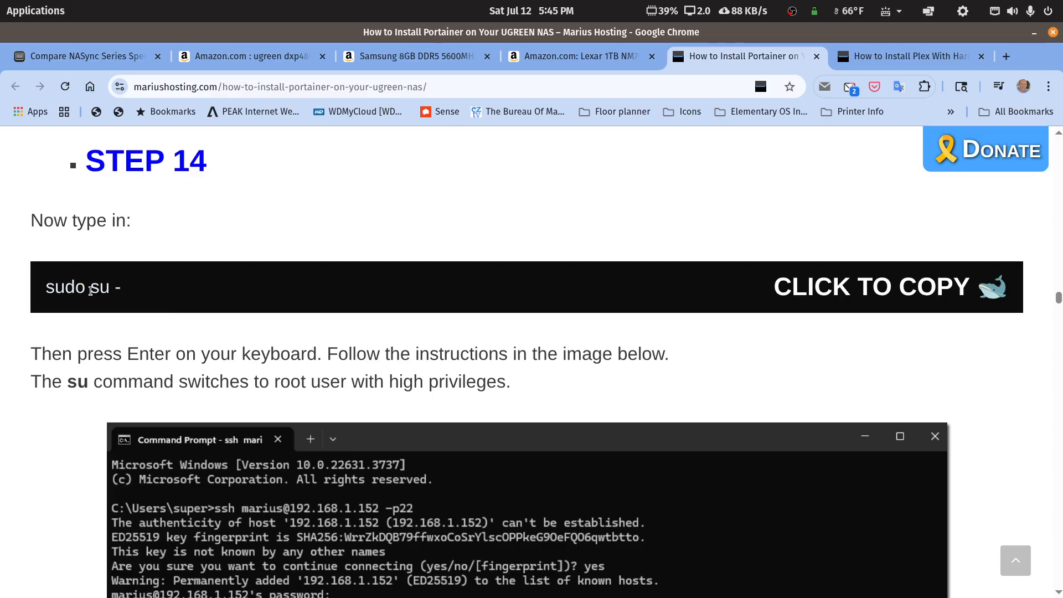
scroll(117, 290, down, 10)
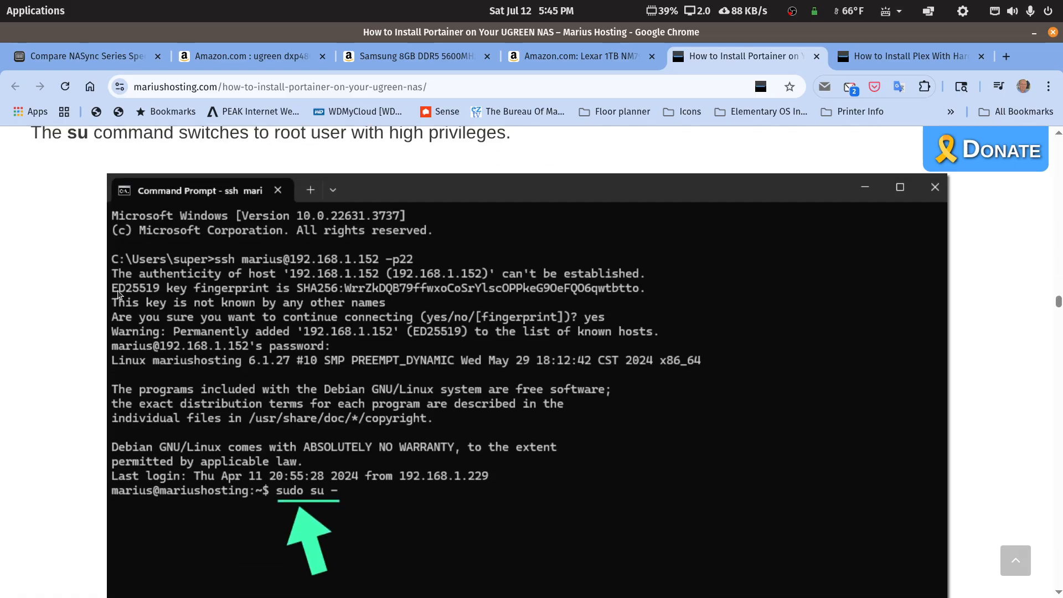
scroll(117, 290, down, 13)
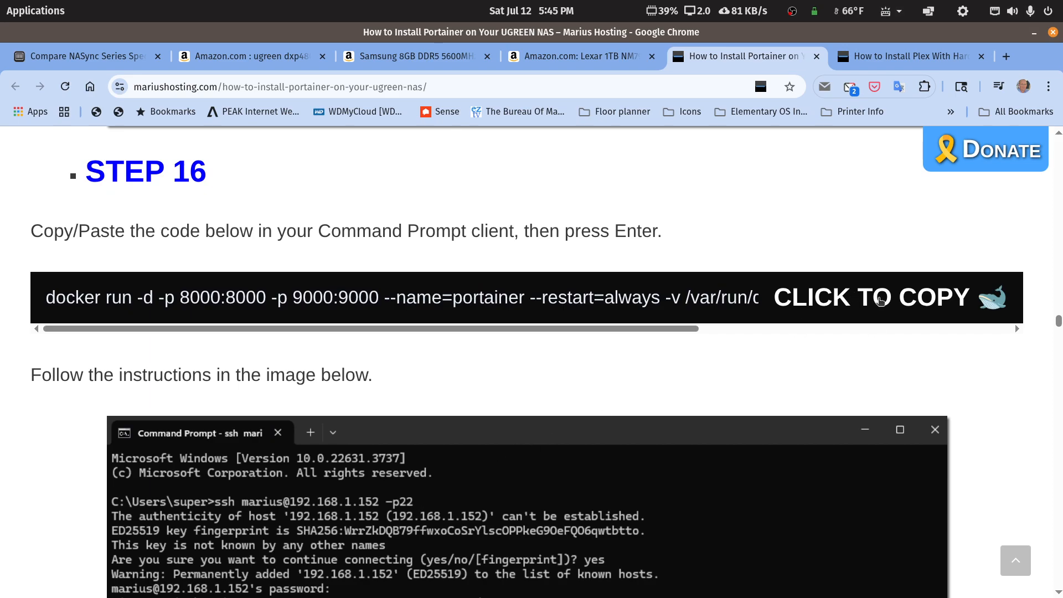
click(880, 302)
mouse_move(291, 591)
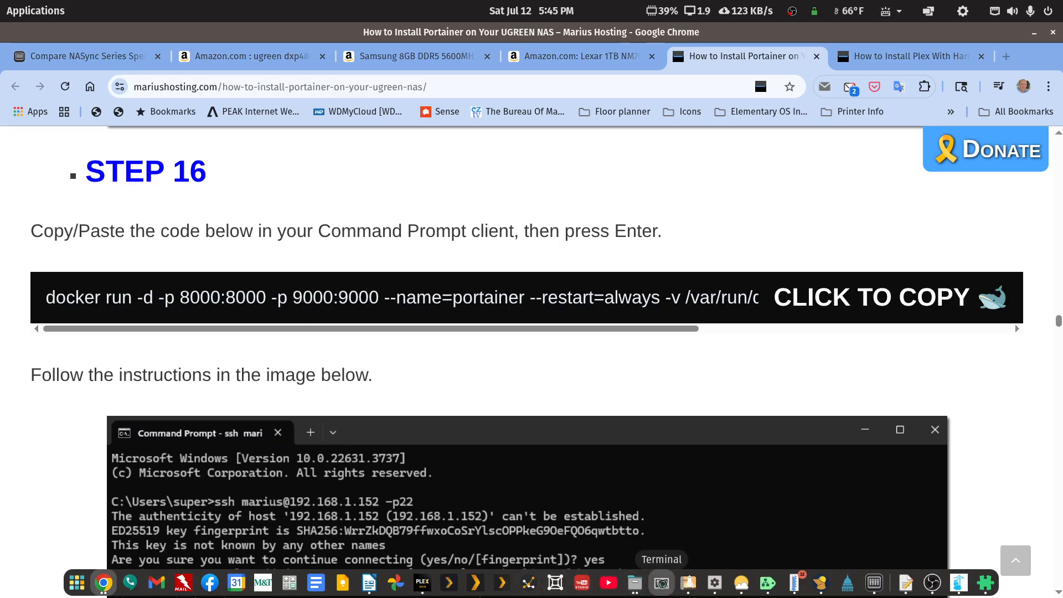
click(662, 585)
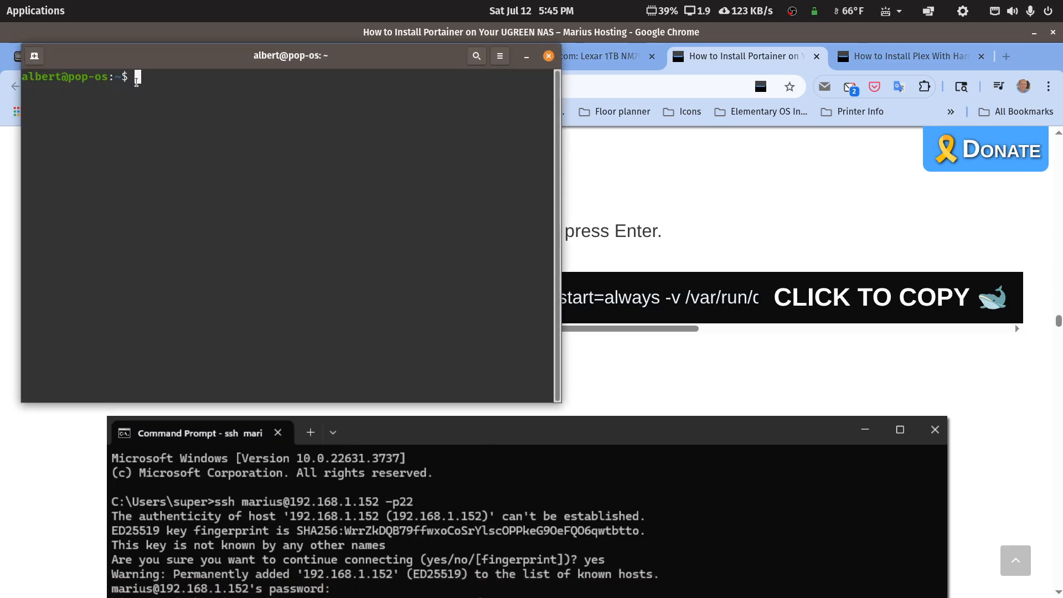
right_click(139, 82)
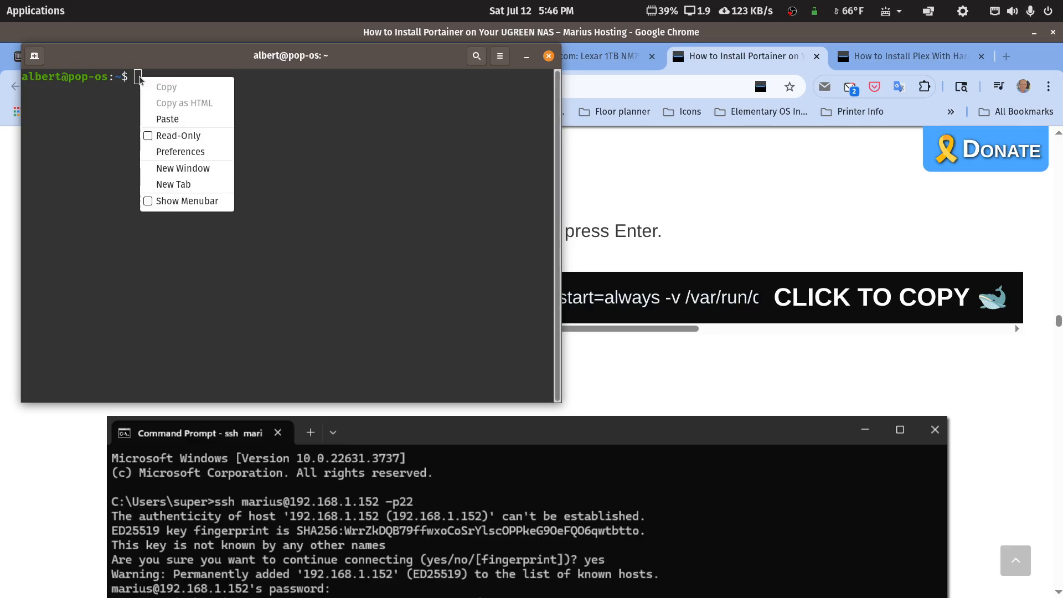
click(166, 119)
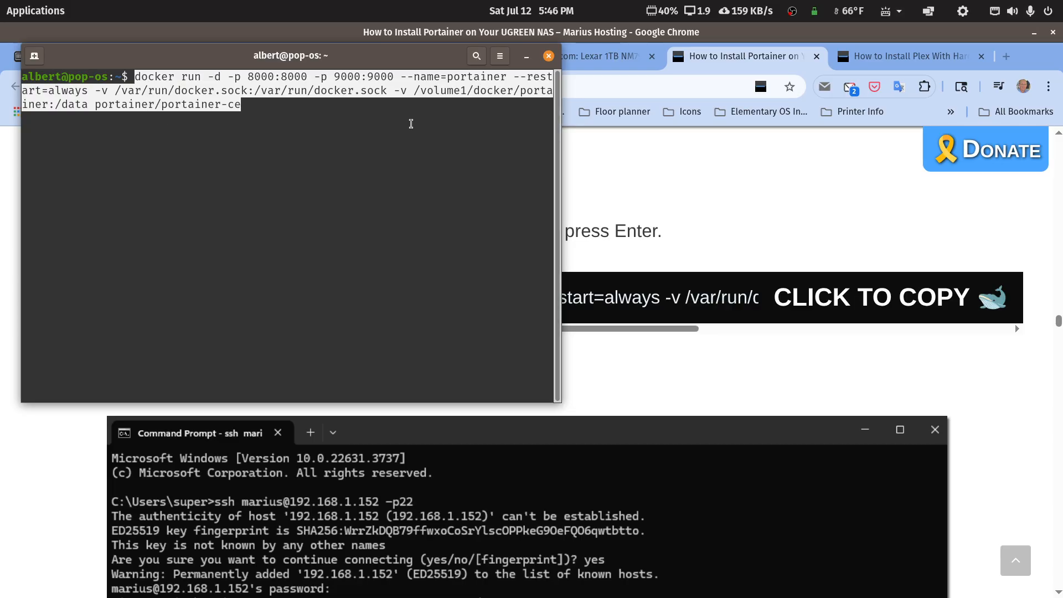
click(548, 57)
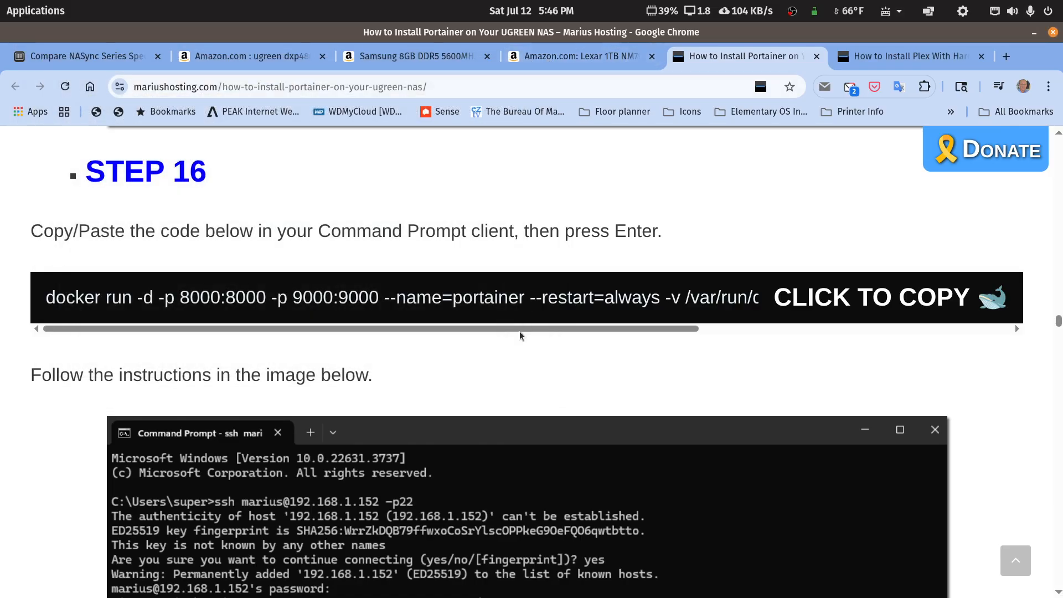
Step: Scroll to the Quick Setup Get Started step, comparing it with the Plex compose draft
scroll(514, 380, down, 20)
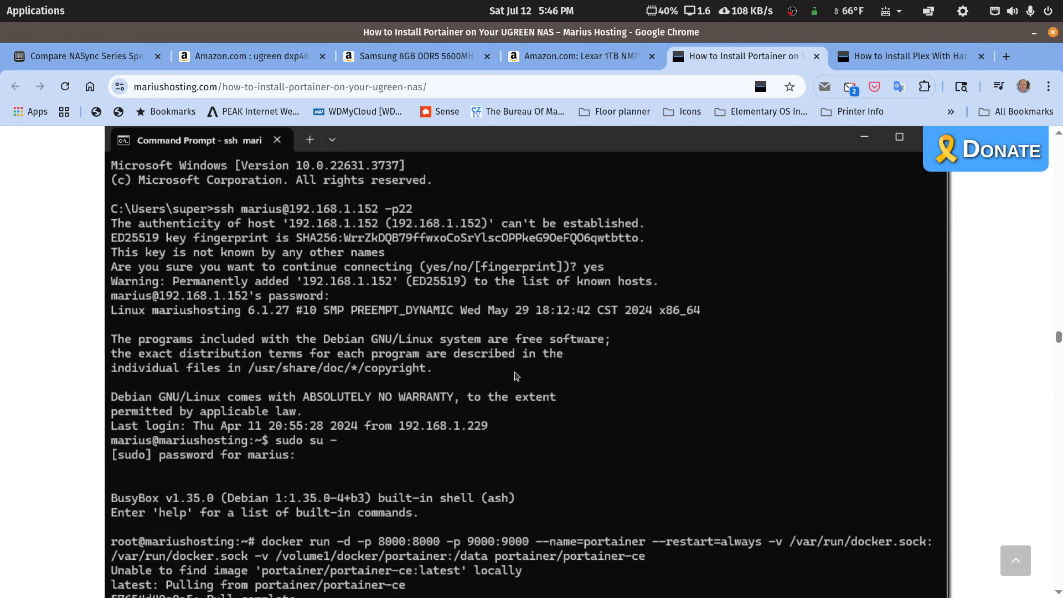
scroll(515, 376, down, 12)
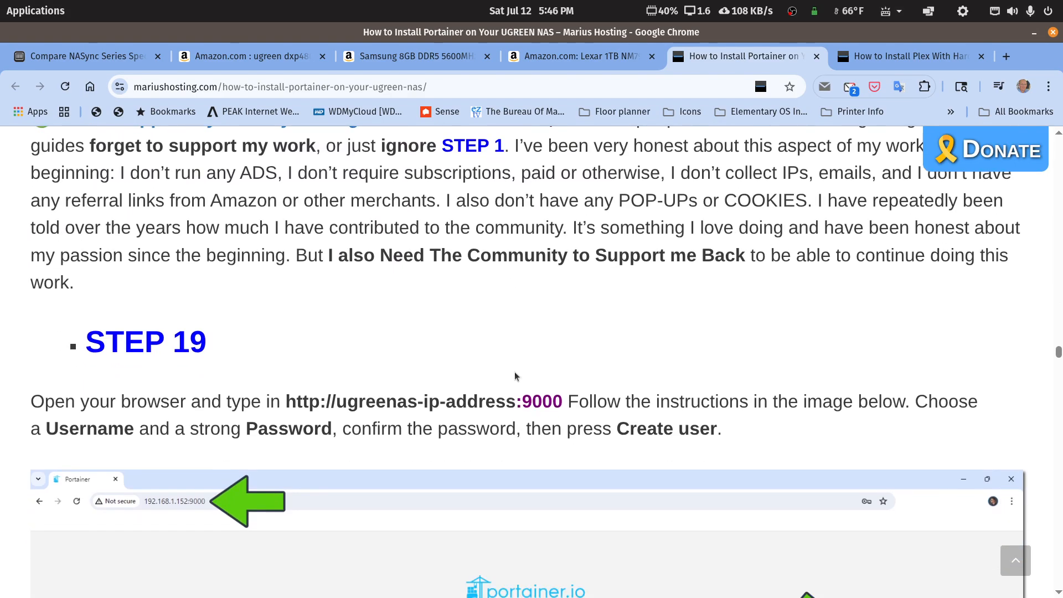
scroll(515, 376, down, 5)
scroll(515, 377, up, 3)
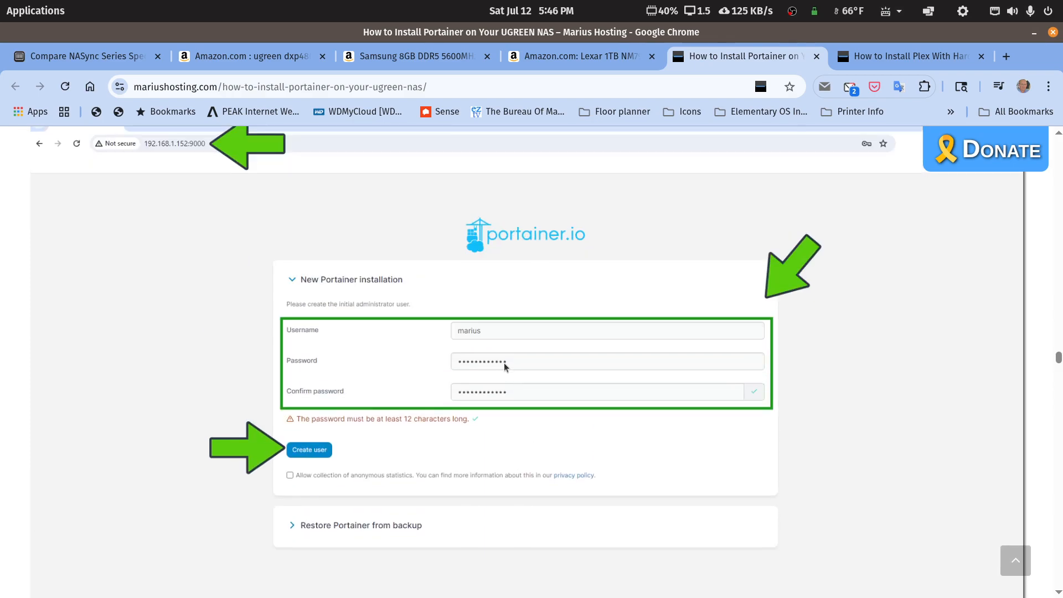
scroll(504, 364, down, 3)
scroll(503, 363, up, 2)
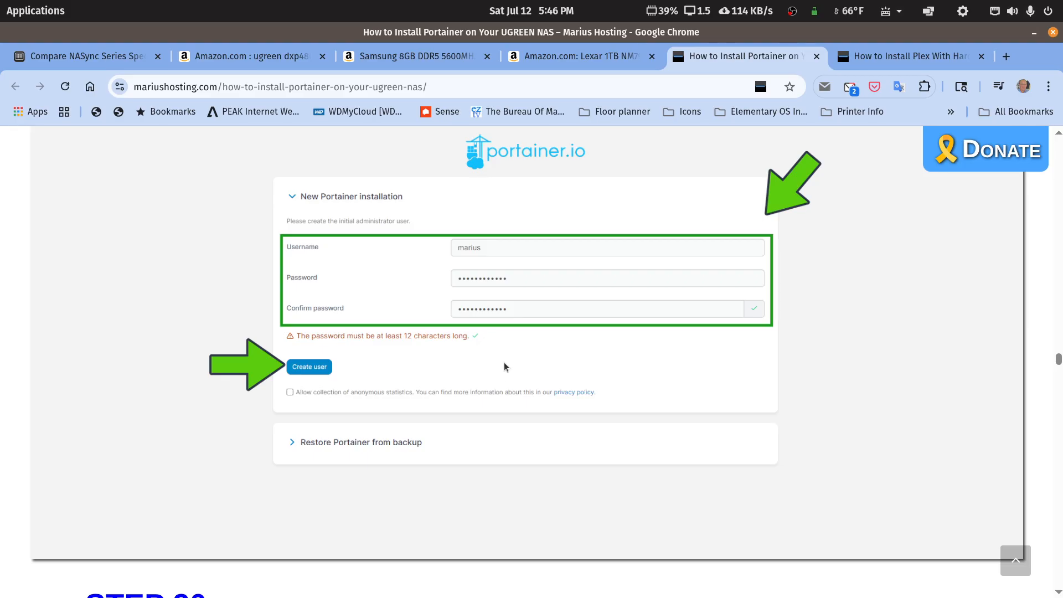
scroll(503, 364, down, 9)
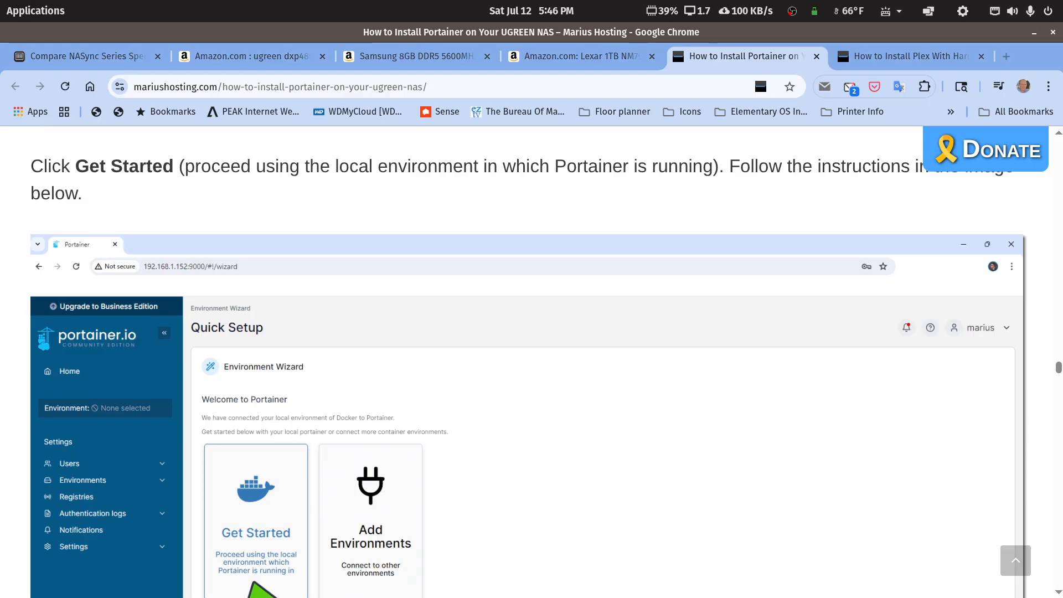
drag(1062, 395, 660, 136)
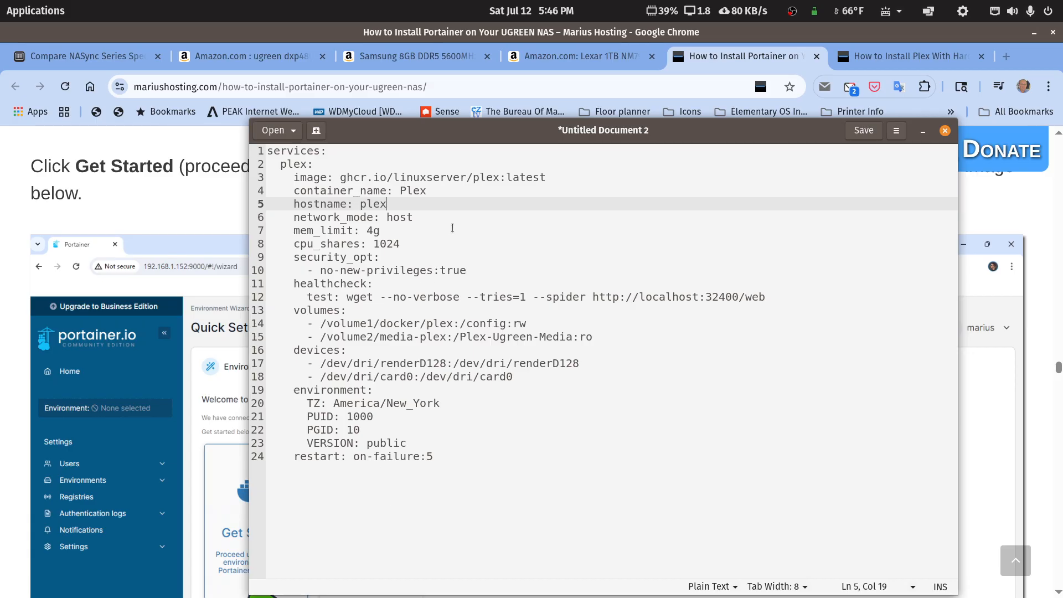
drag(481, 134, 1062, 239)
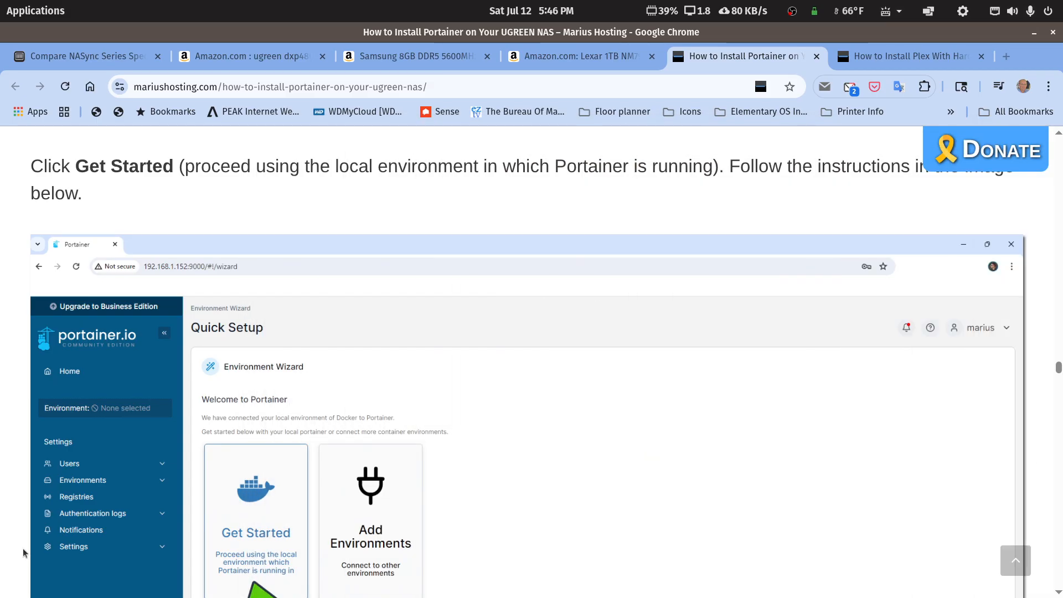
click(43, 15)
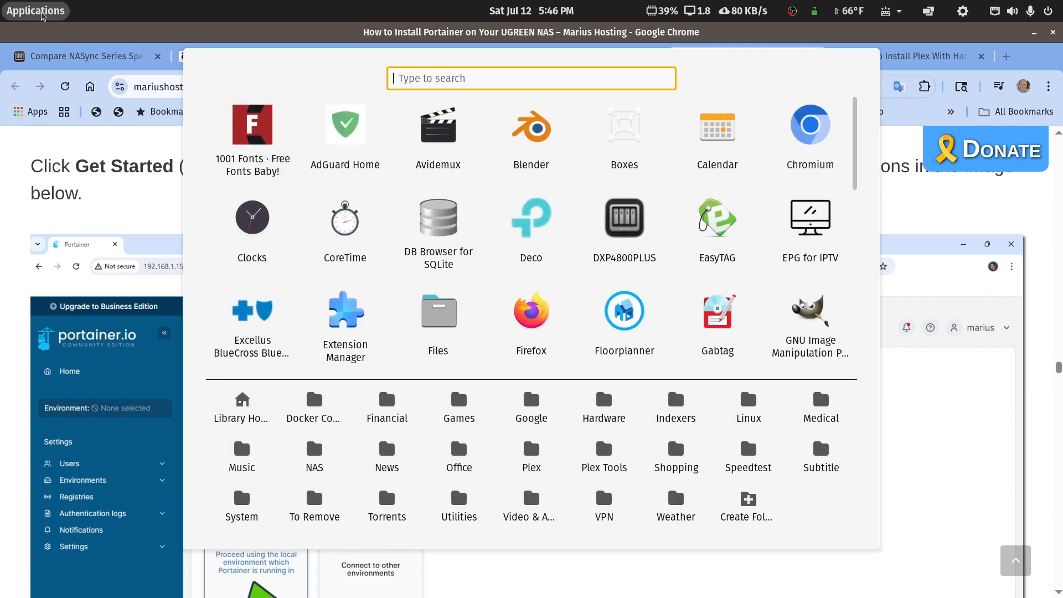
text(ho)
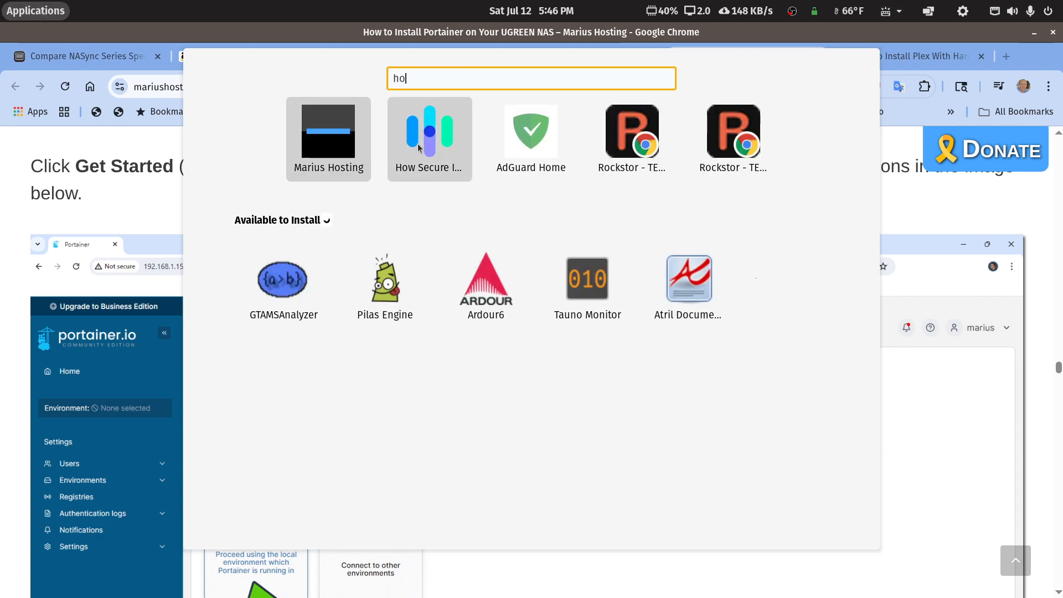
click(418, 145)
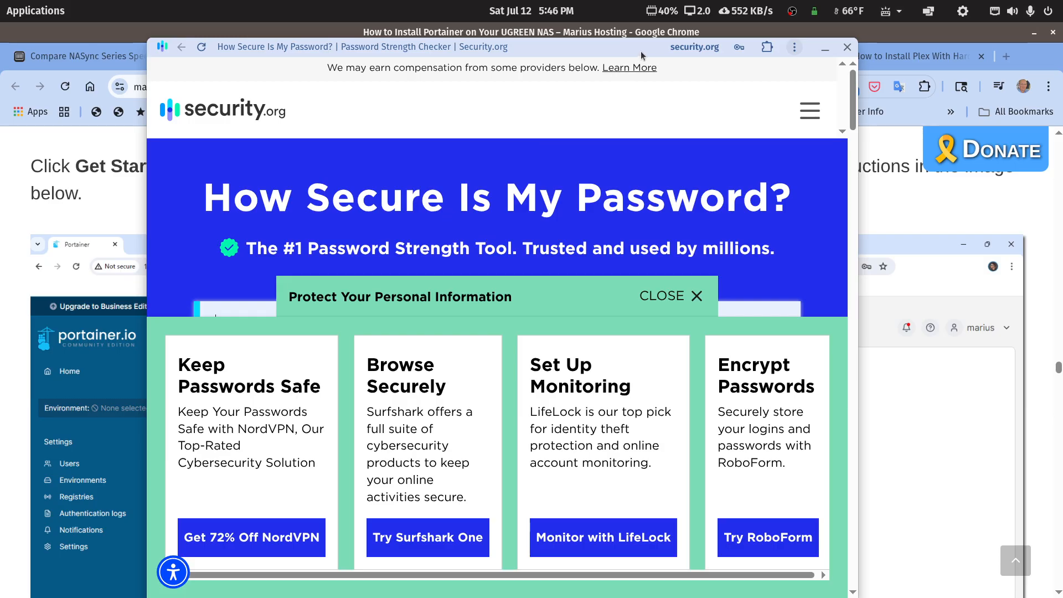
double_click(656, 46)
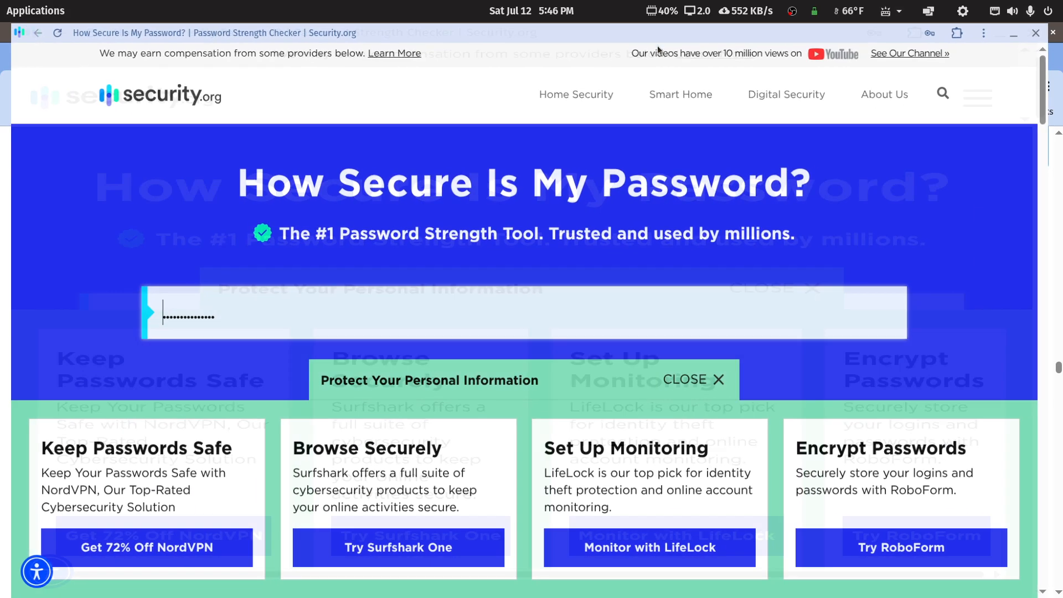
click(313, 320)
drag(313, 320, 7, 263)
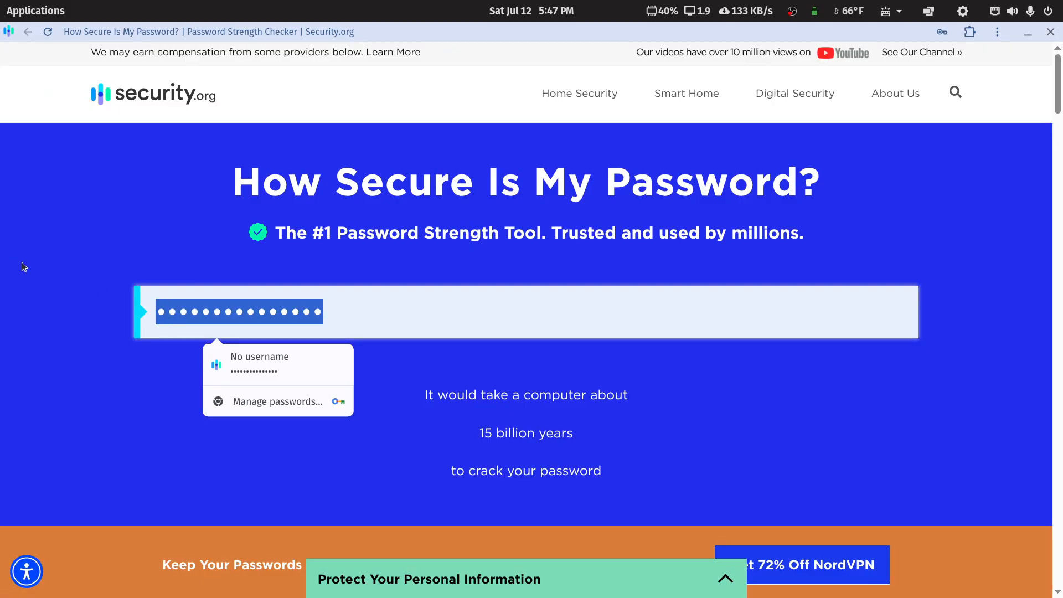
text(************************)
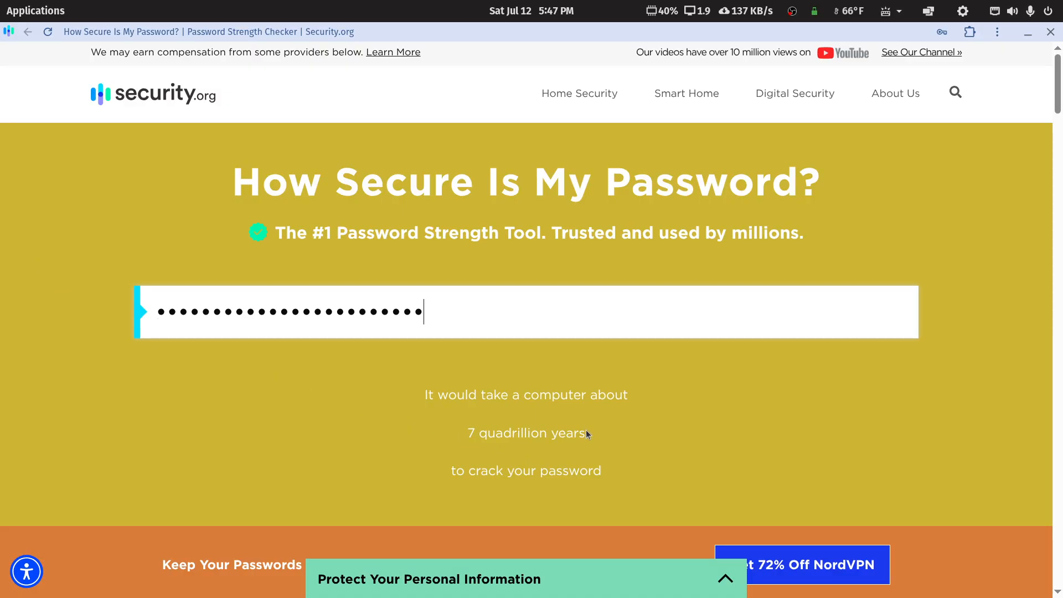
double_click(241, 289)
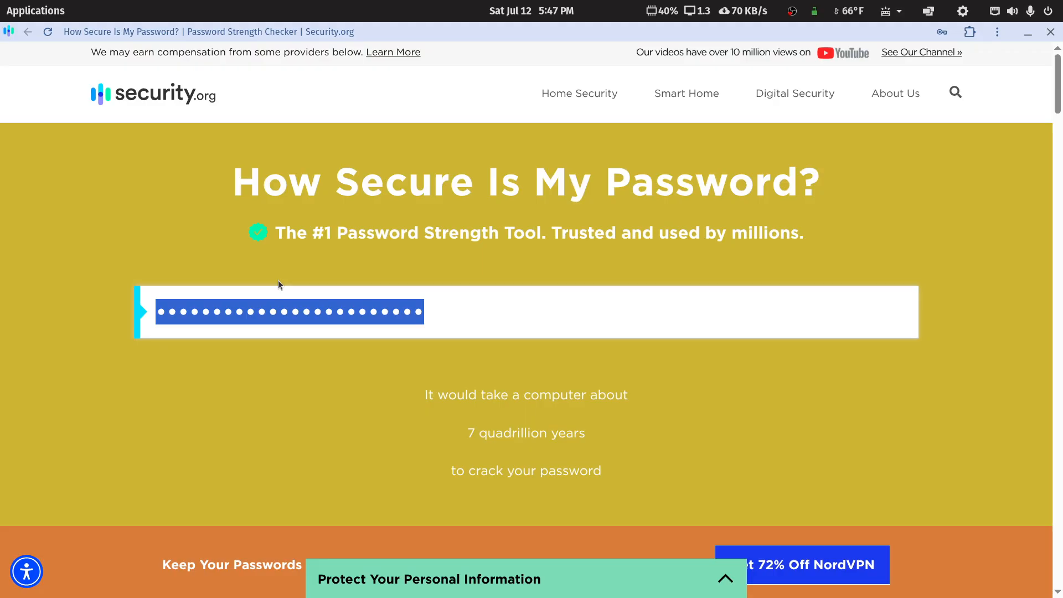
click(483, 316)
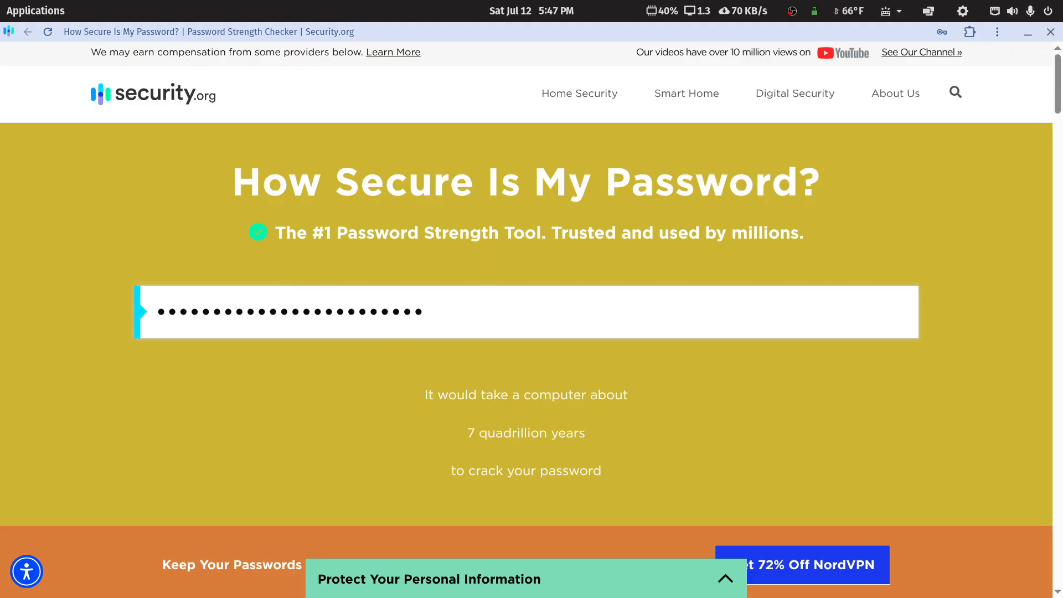
drag(1062, 83, 1062, 194)
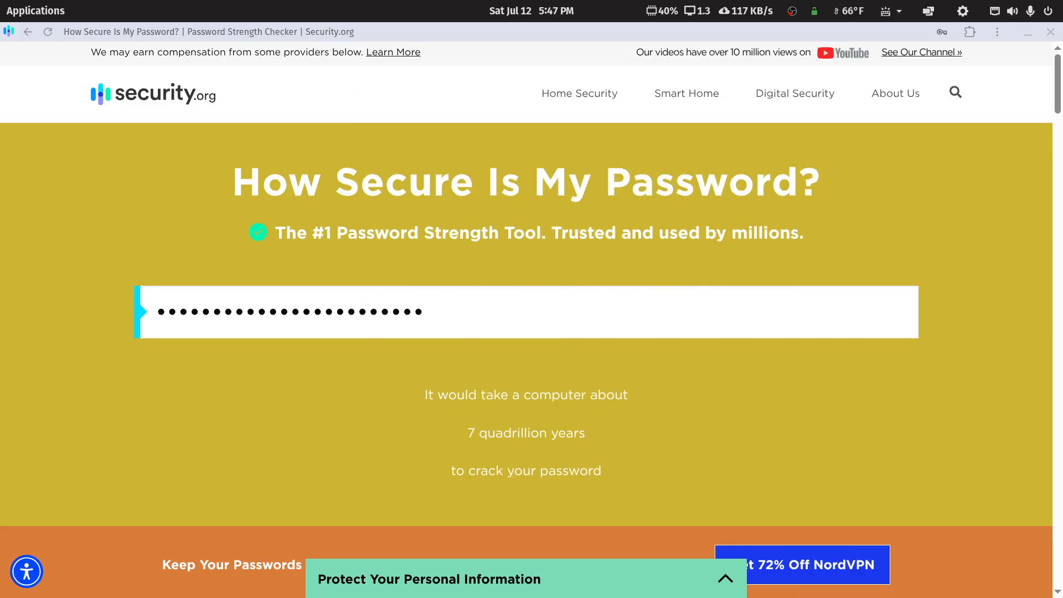
double_click(482, 309)
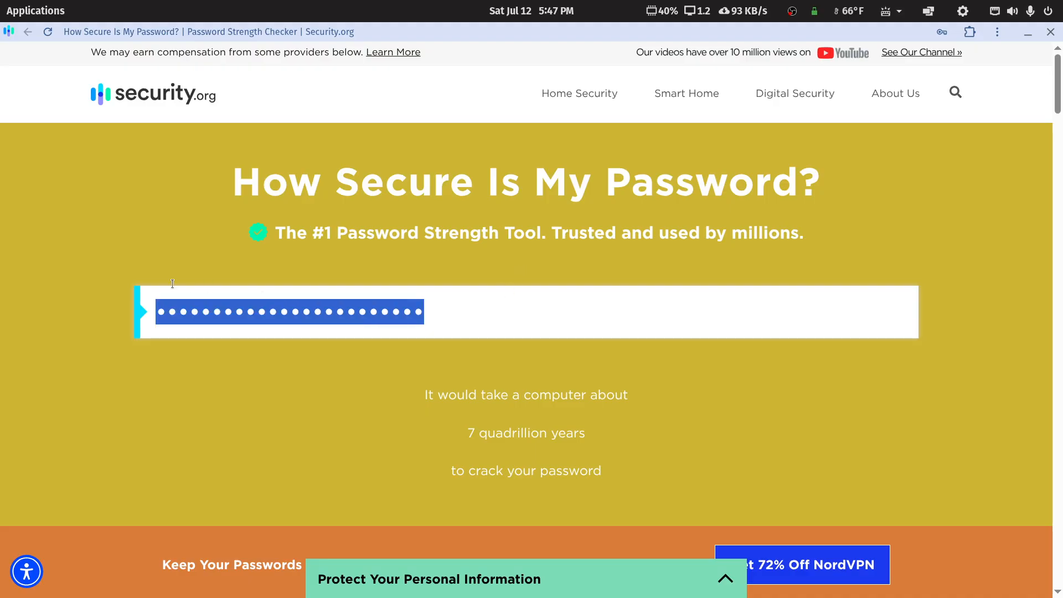
key(BackSpace)
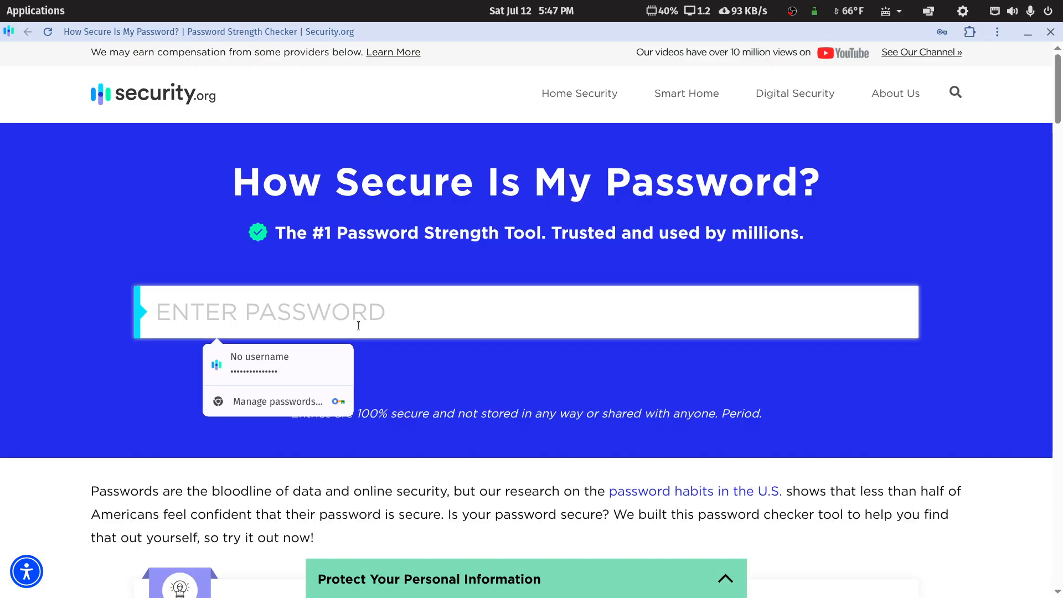
text(abcdefghijklmnopqr)
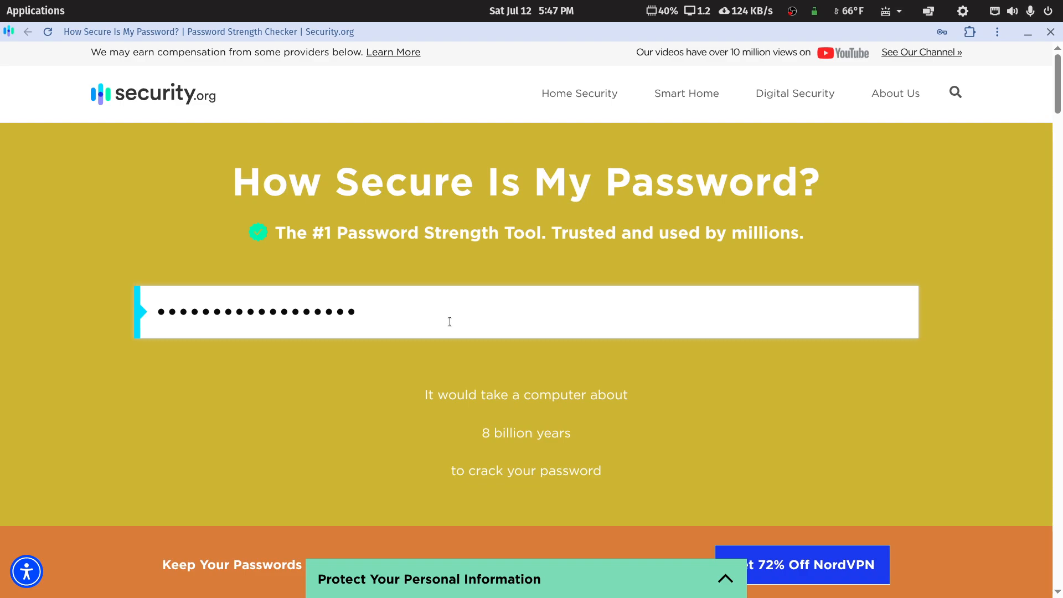
key(BackSpace)
key(BackSpace)
key(BackSpace)
key(BackSpace)
key(BackSpace)
key(BackSpace)
key(BackSpace)
key(BackSpace)
key(BackSpace)
key(BackSpace)
key(BackSpace)
key(BackSpace)
key(BackSpace)
key(BackSpace)
key(BackSpace)
key(BackSpace)
key(BackSpace)
key(BackSpace)
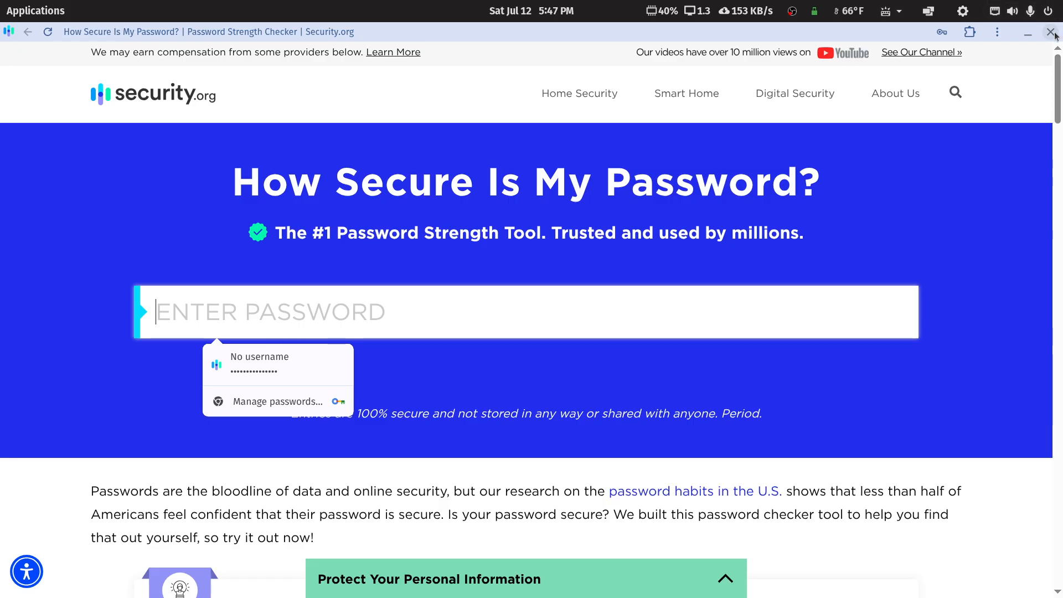
click(1054, 34)
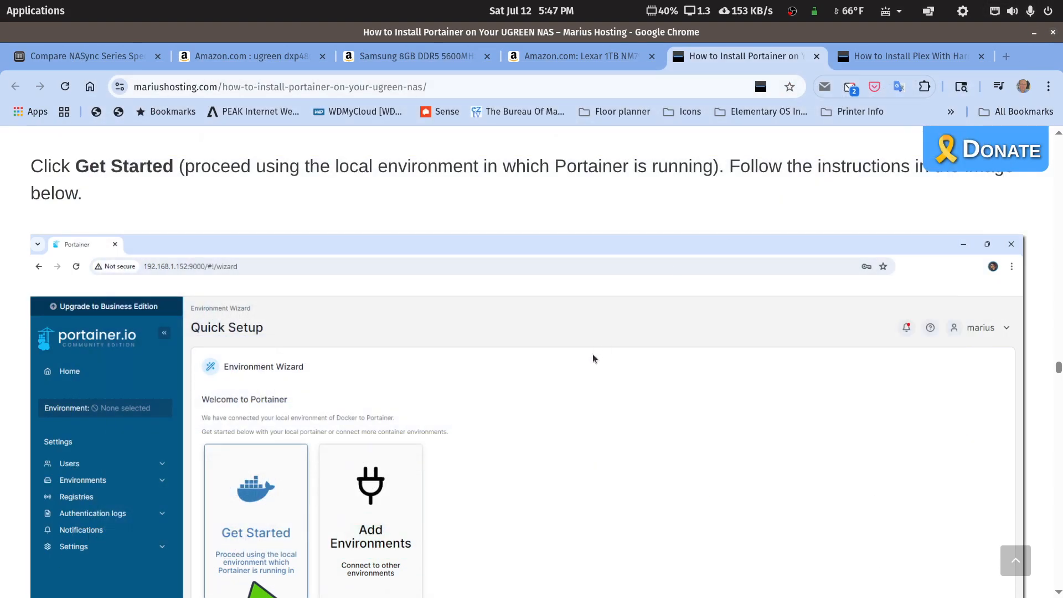
Step: Switch to the Plex hardware transcoding guide and read from Step 4's claim code to STEP 5's plexhw folder
scroll(595, 350, down, 3)
scroll(595, 351, down, 4)
scroll(594, 350, up, 4)
click(892, 57)
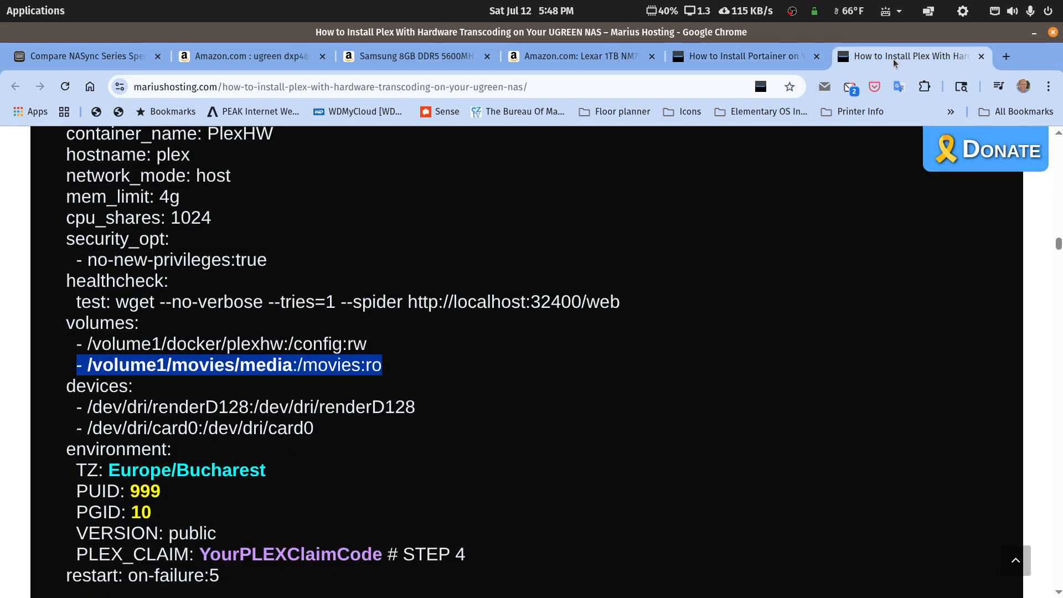
scroll(573, 389, up, 20)
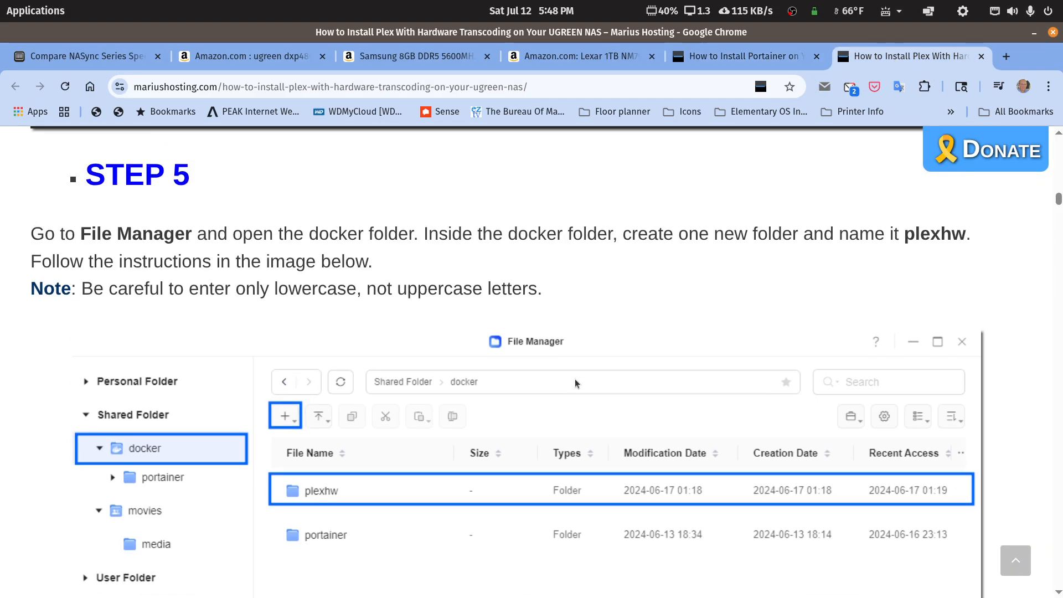
scroll(576, 383, up, 15)
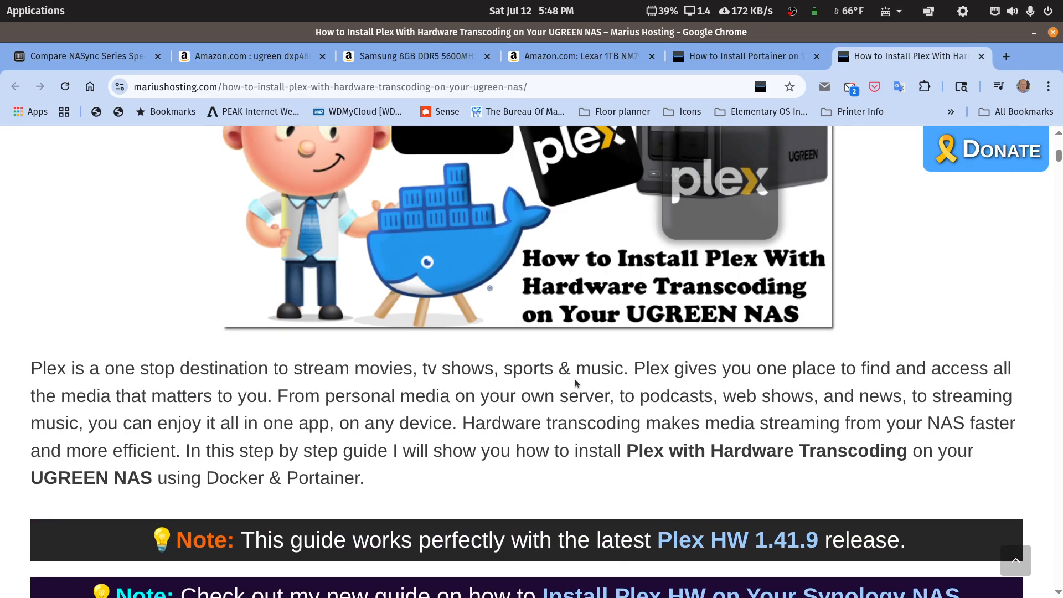
scroll(576, 382, up, 3)
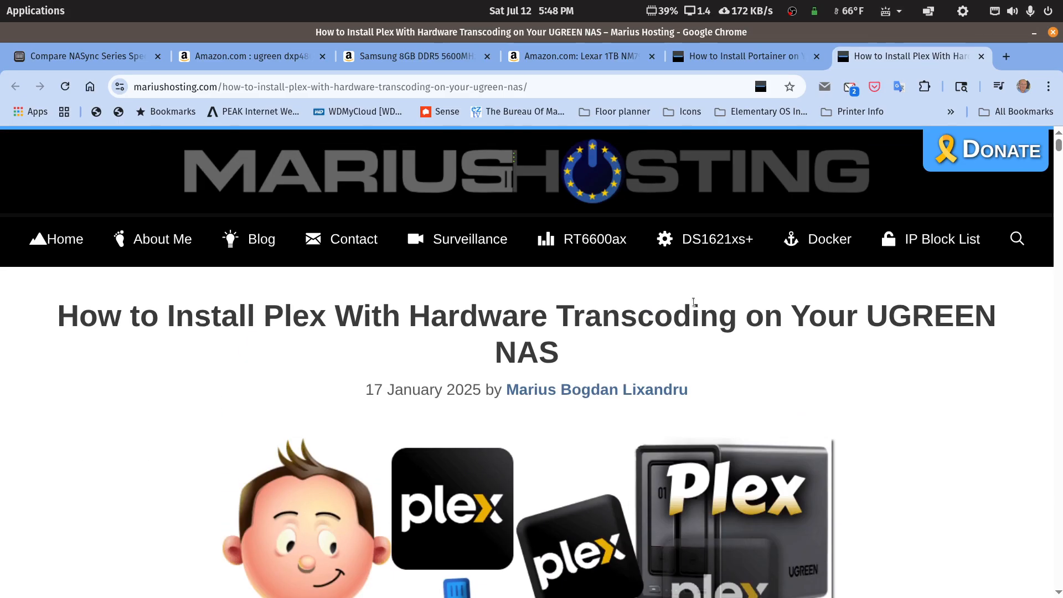
scroll(615, 338, down, 18)
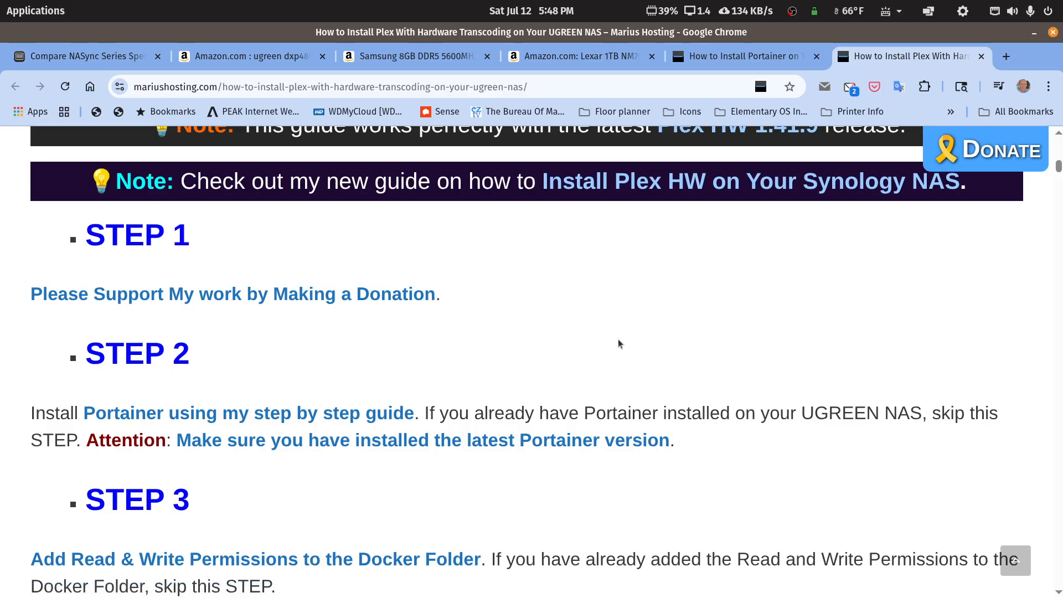
scroll(618, 340, down, 8)
scroll(618, 343, down, 5)
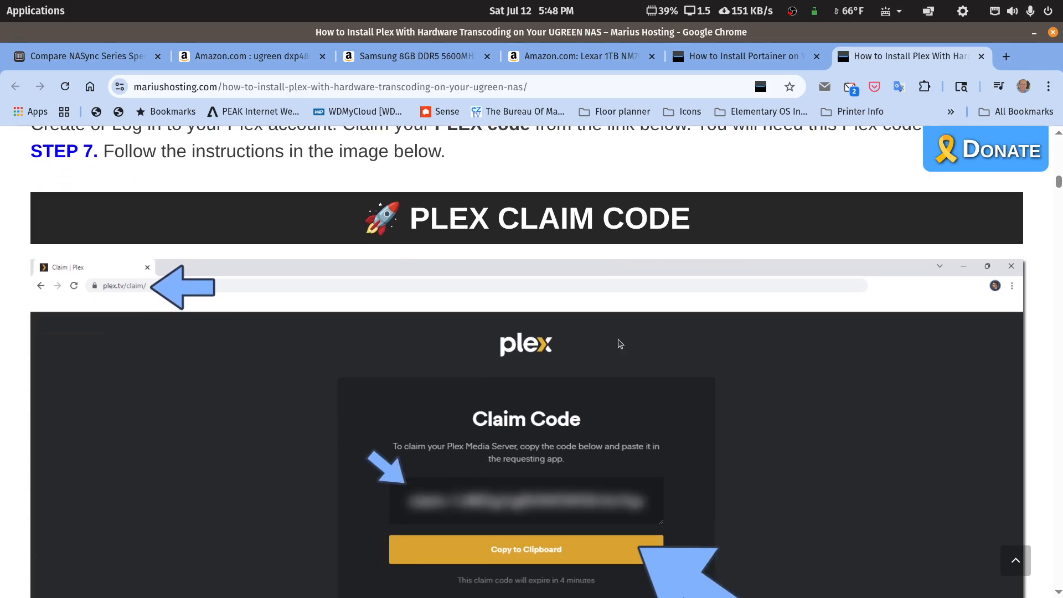
scroll(618, 342, up, 3)
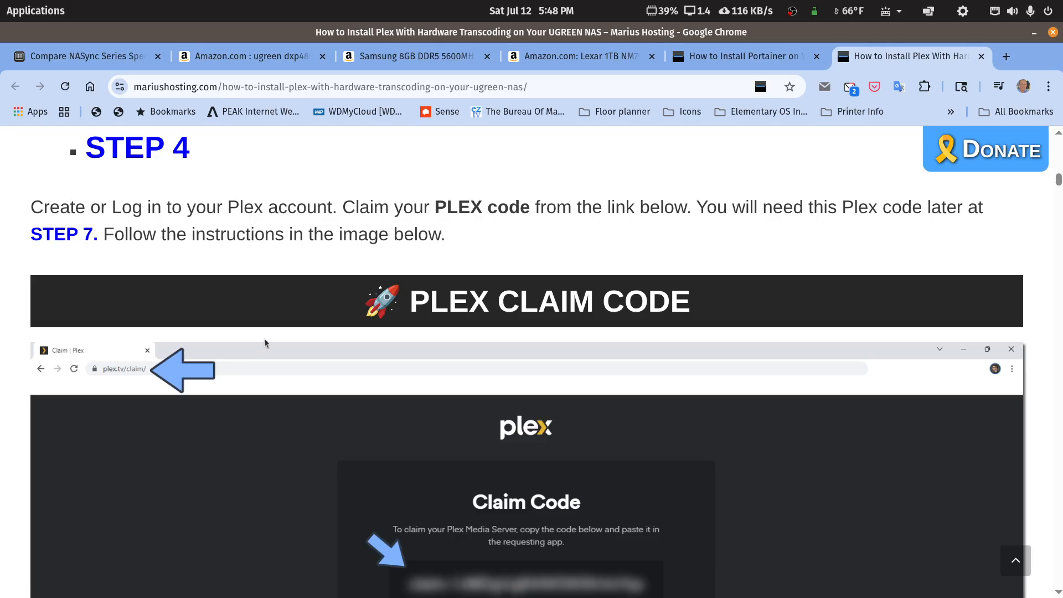
scroll(266, 341, down, 8)
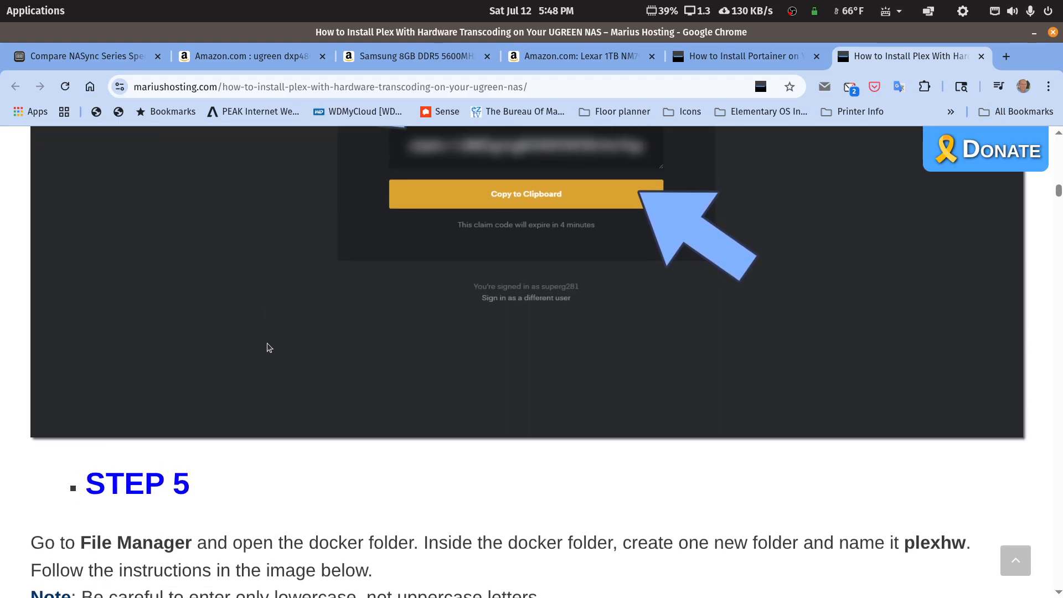
scroll(268, 345, down, 4)
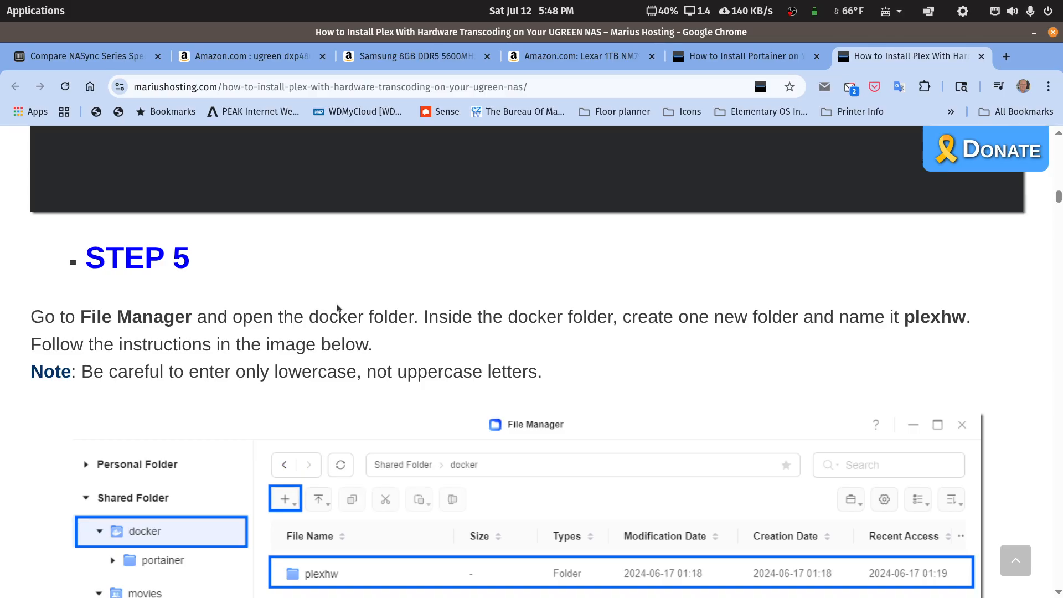
scroll(338, 305, down, 5)
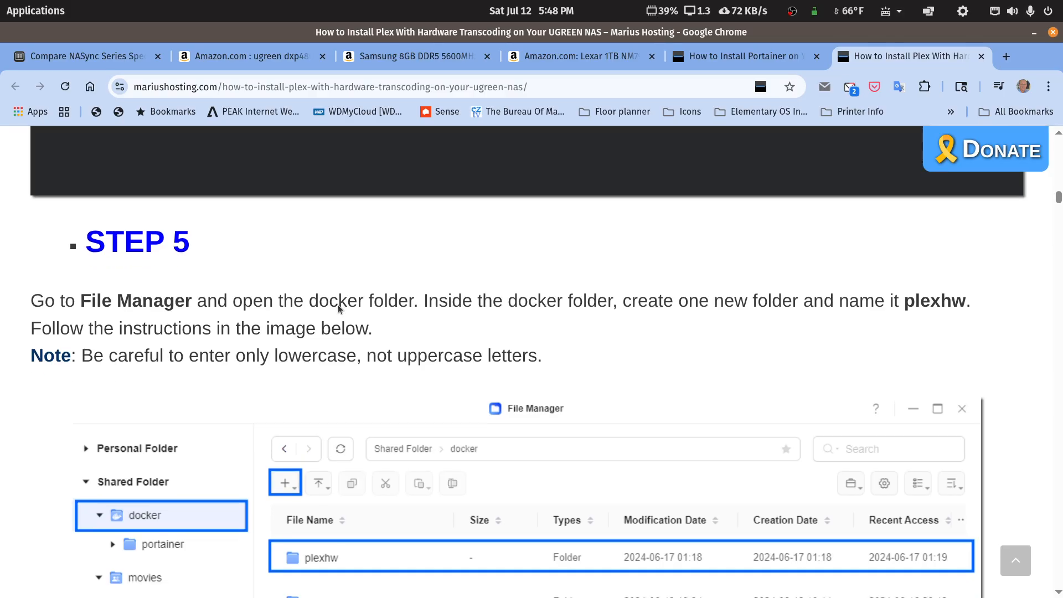
scroll(341, 339, up, 2)
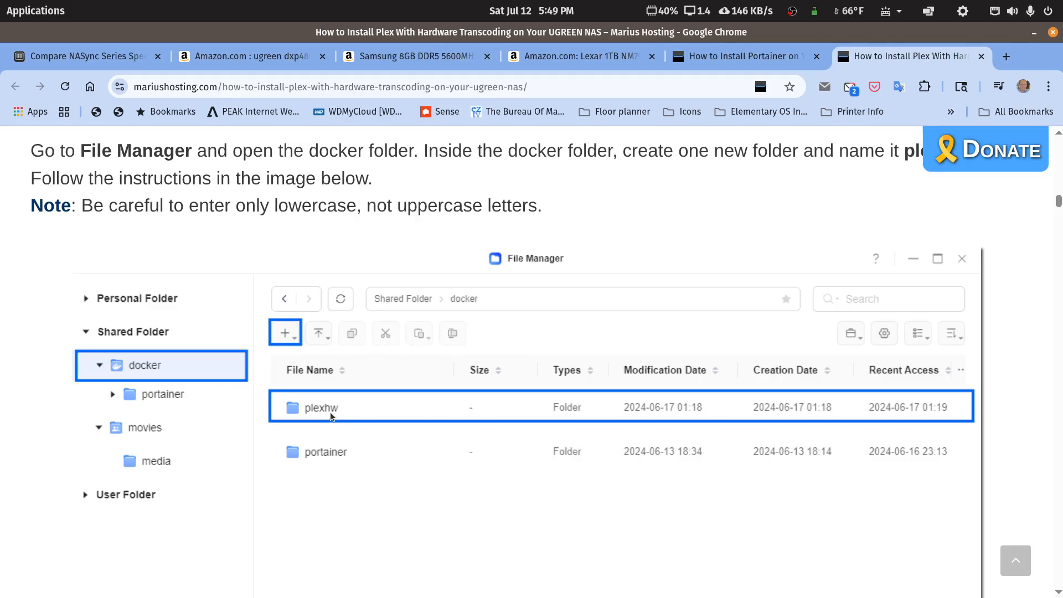
scroll(334, 408, down, 9)
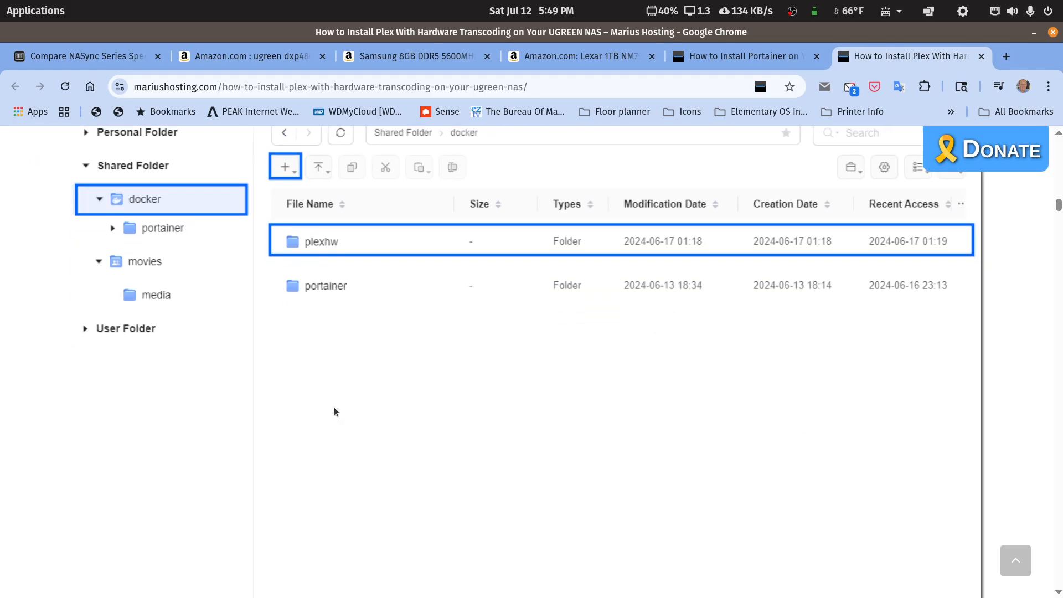
scroll(334, 410, down, 6)
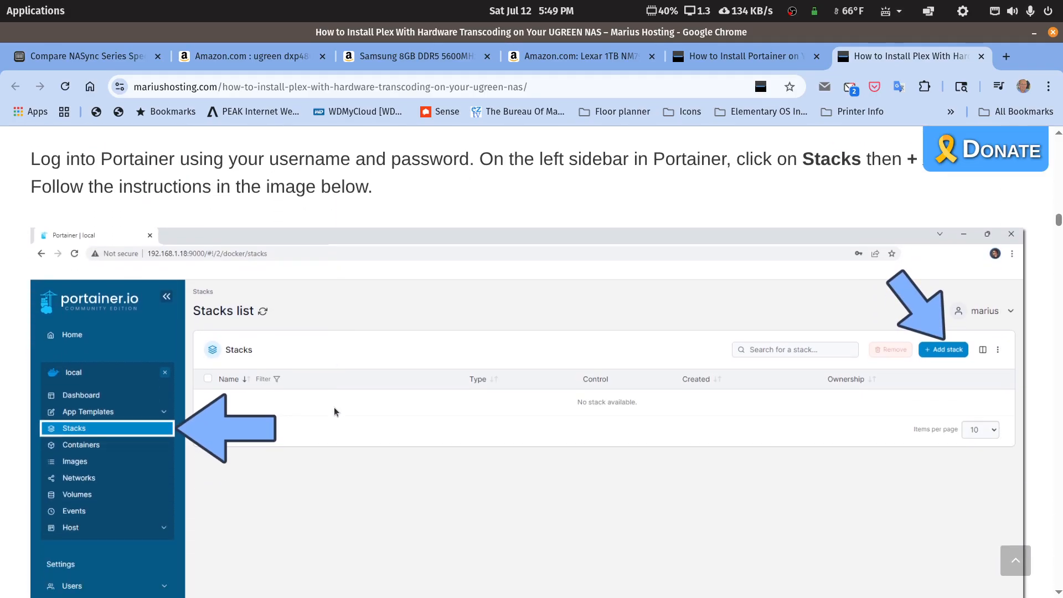
scroll(335, 410, up, 4)
scroll(334, 410, down, 4)
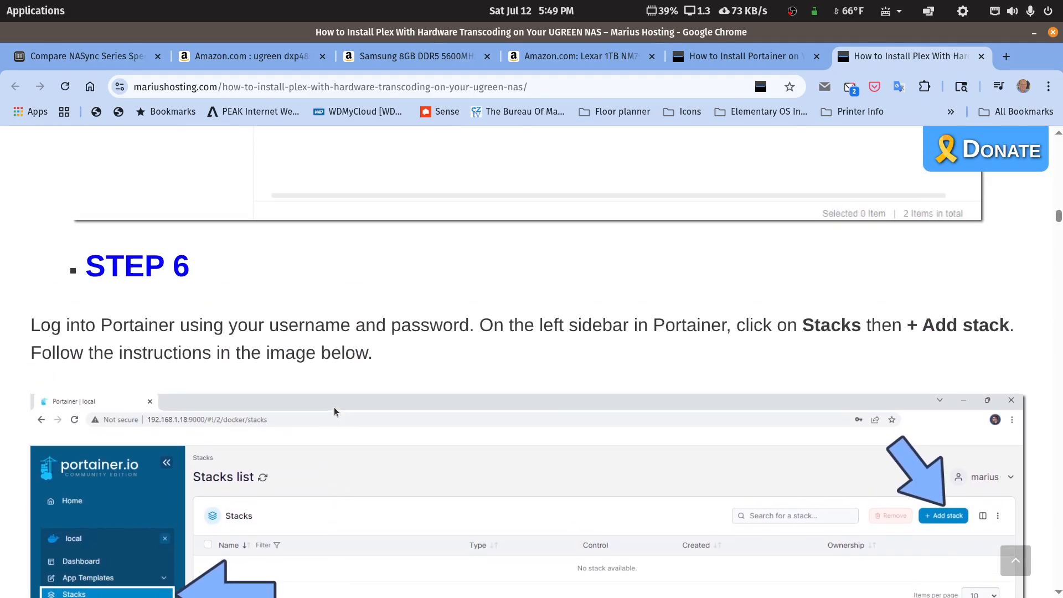
scroll(431, 449, down, 10)
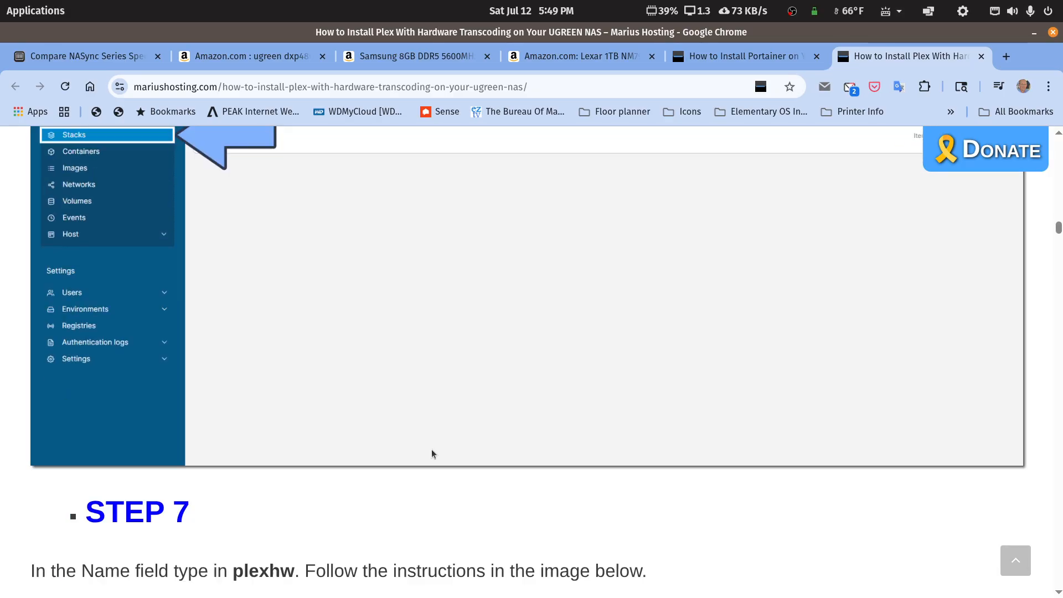
scroll(432, 449, down, 3)
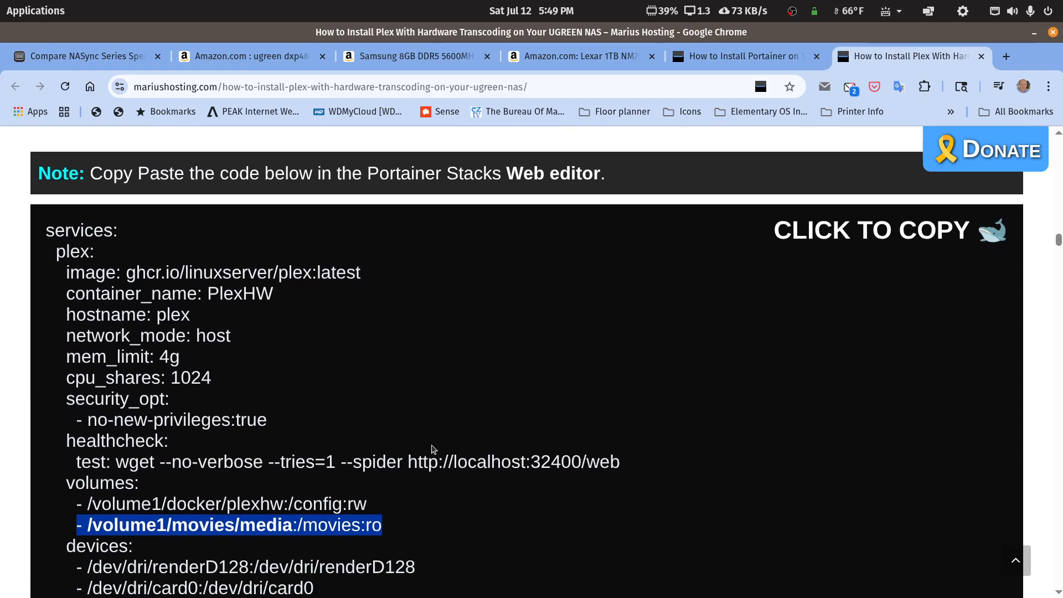
scroll(434, 447, up, 4)
scroll(435, 446, down, 6)
scroll(423, 443, up, 3)
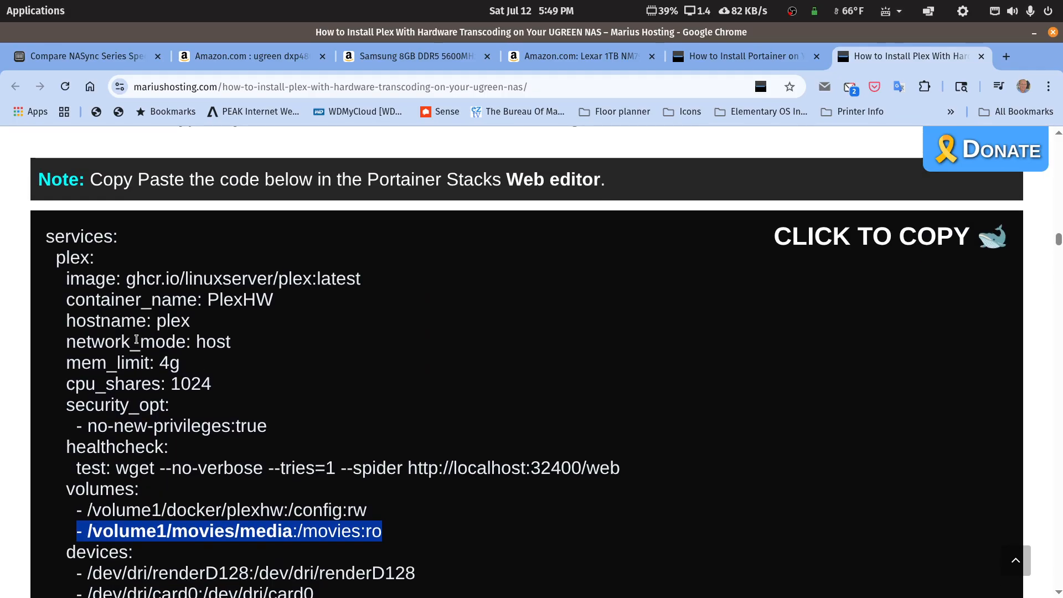
scroll(137, 339, down, 3)
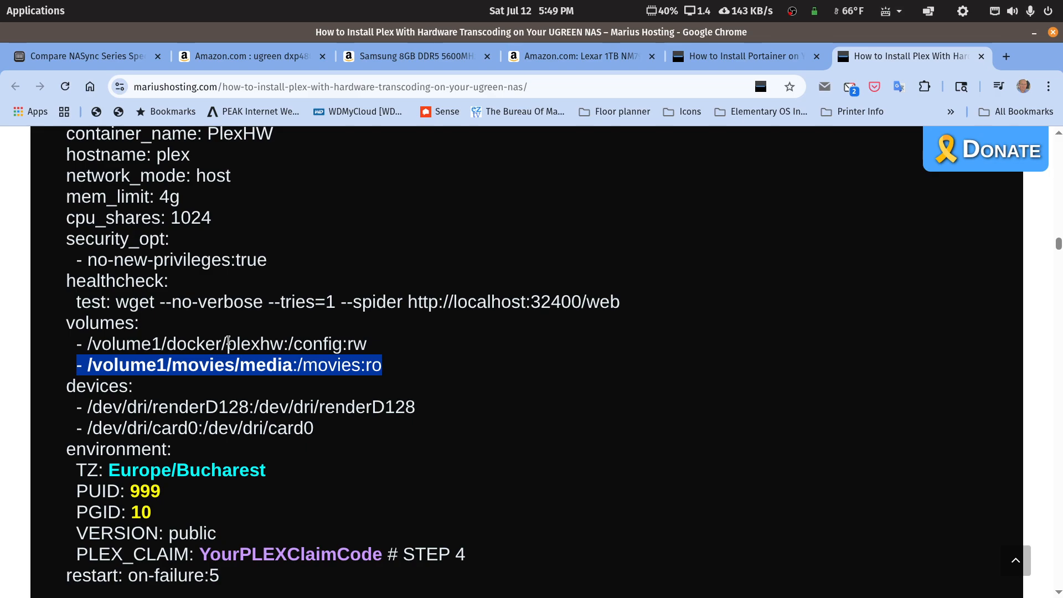
click(159, 366)
drag(157, 366, 163, 365)
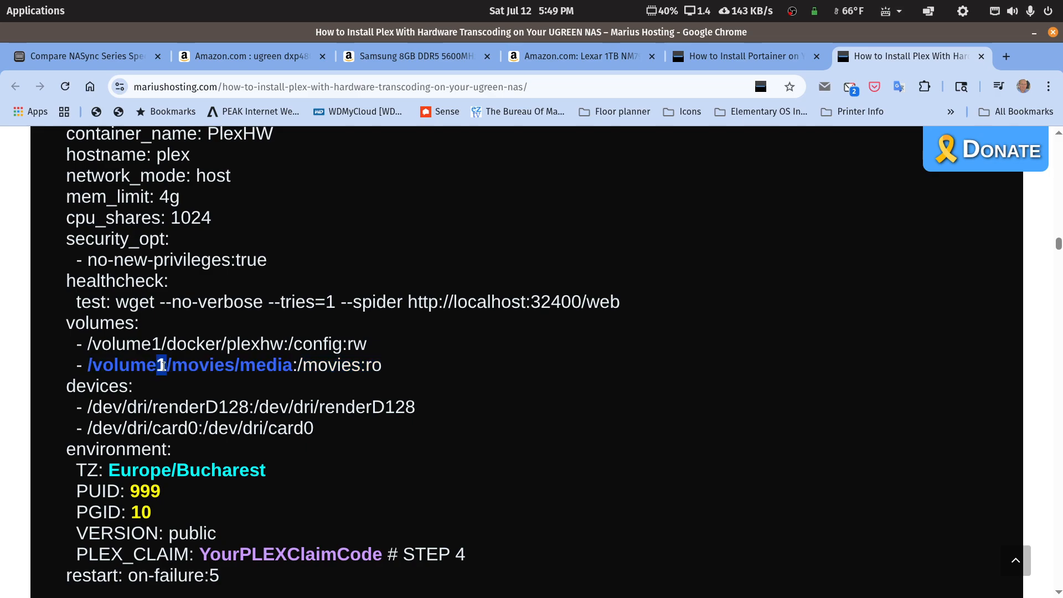
click(190, 366)
drag(173, 367, 230, 373)
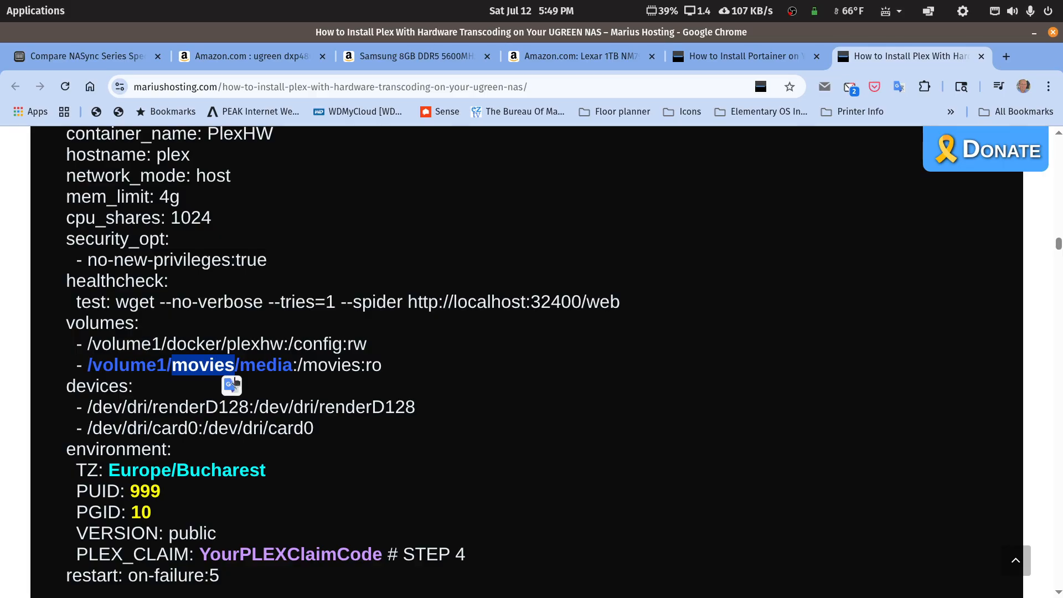
drag(240, 368, 291, 369)
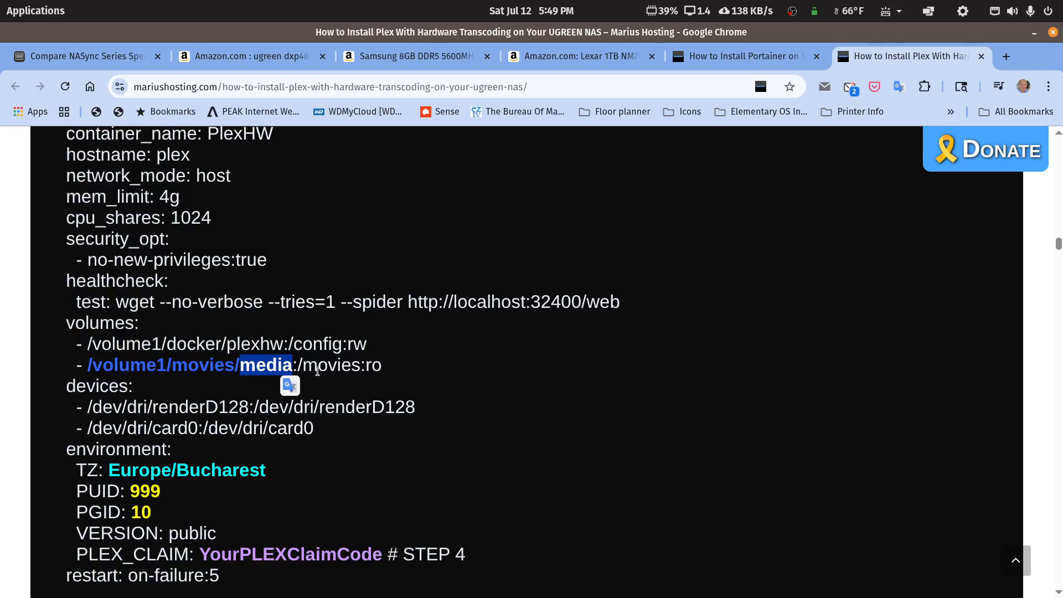
double_click(255, 369)
drag(173, 368, 236, 370)
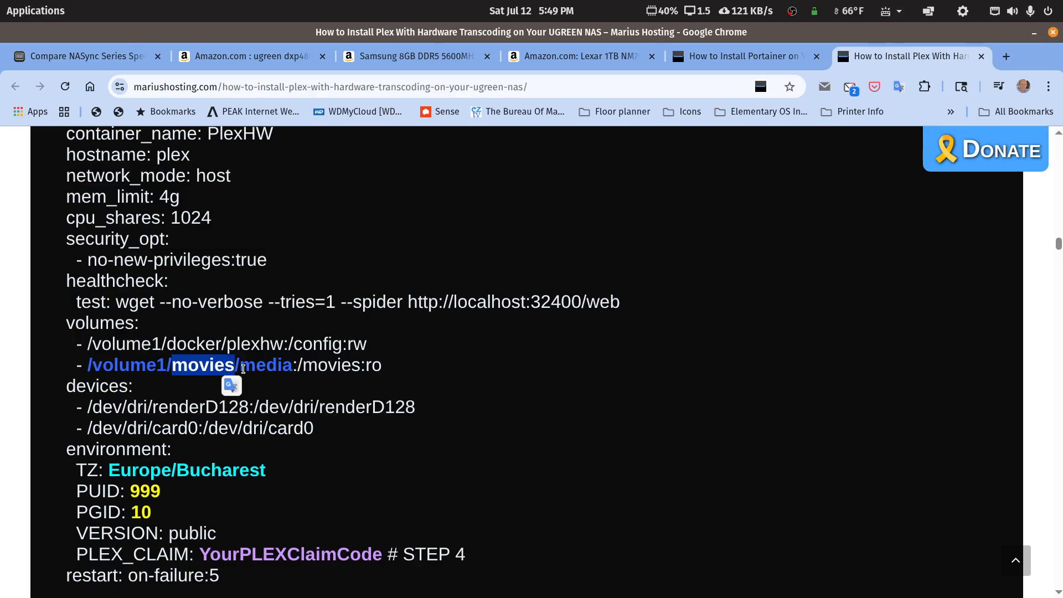
click(243, 369)
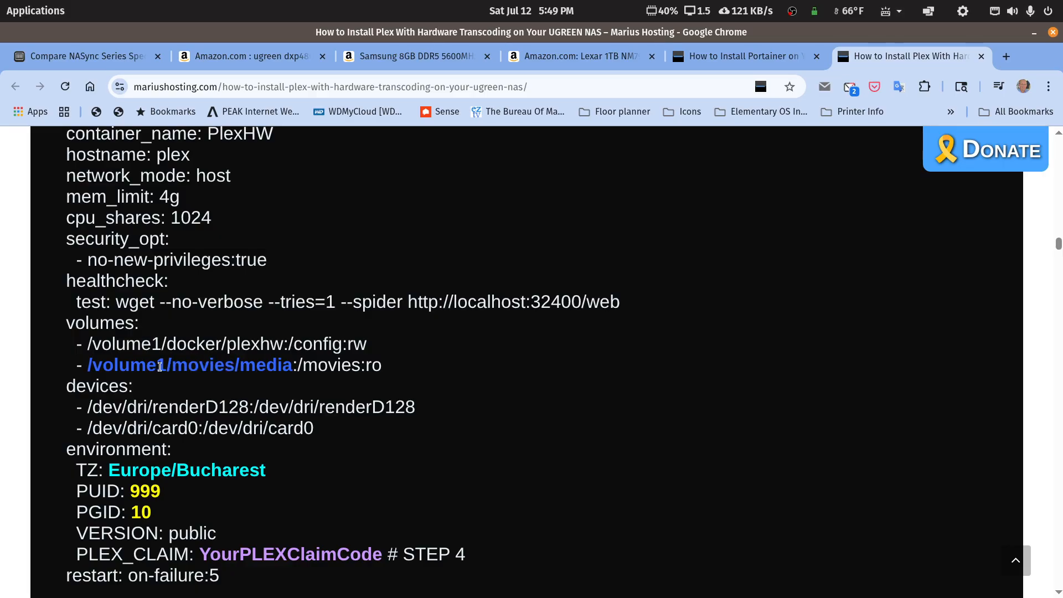
drag(172, 369, 290, 372)
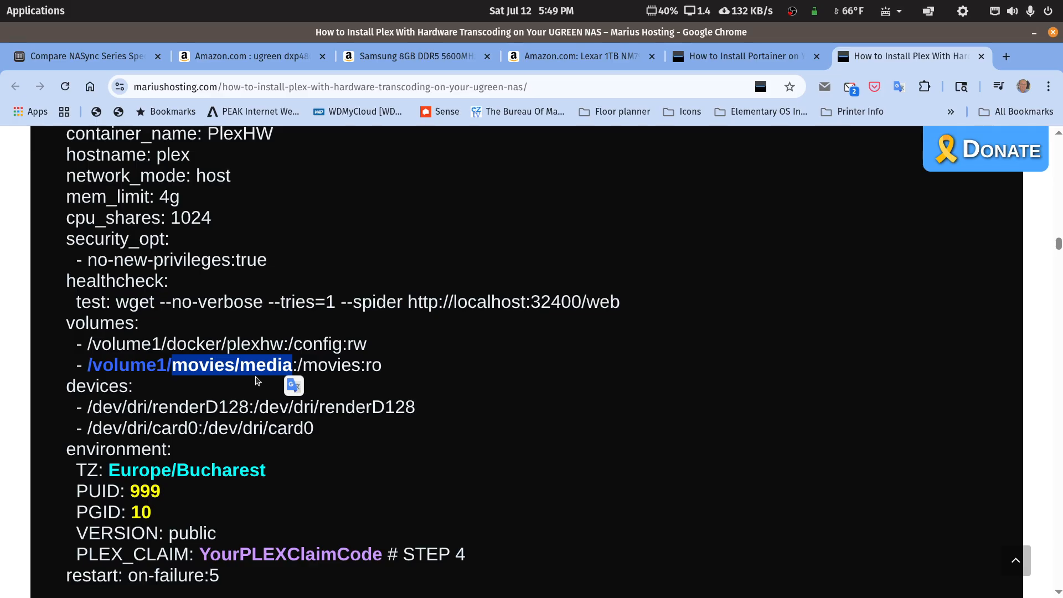
click(277, 367)
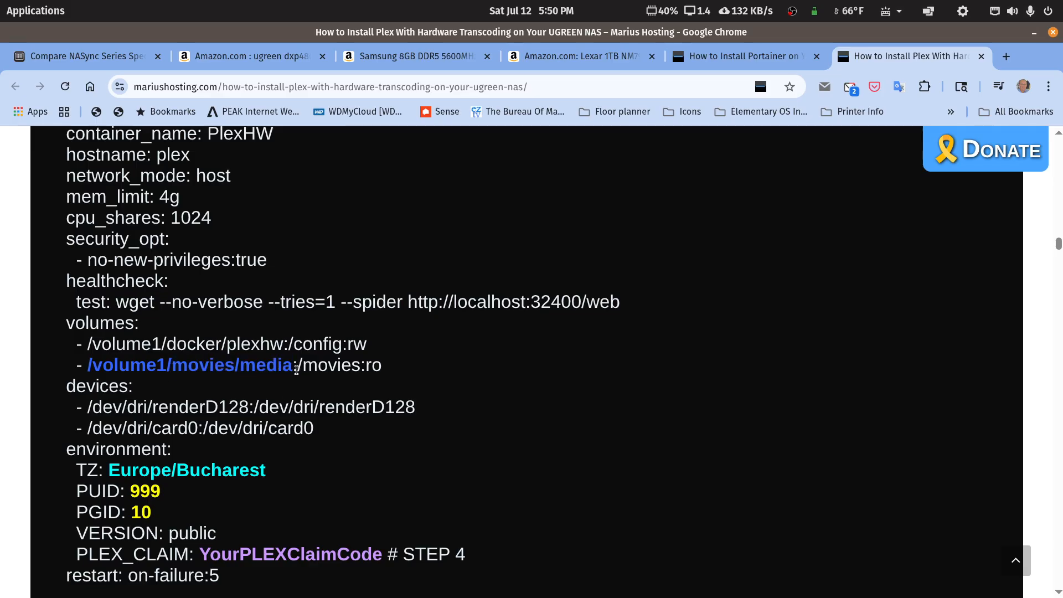
drag(293, 365, 360, 364)
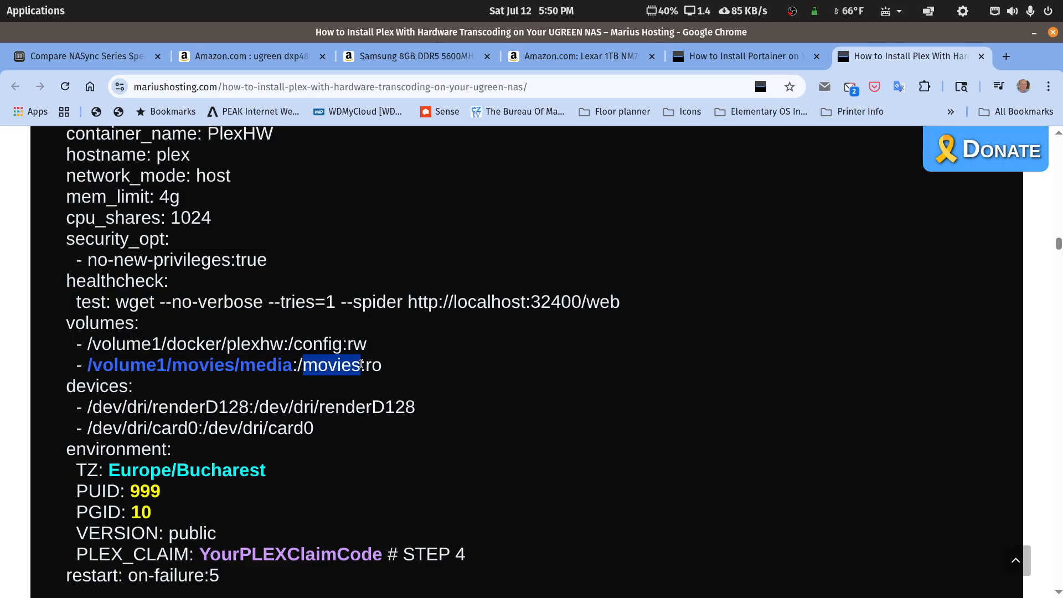
click(369, 371)
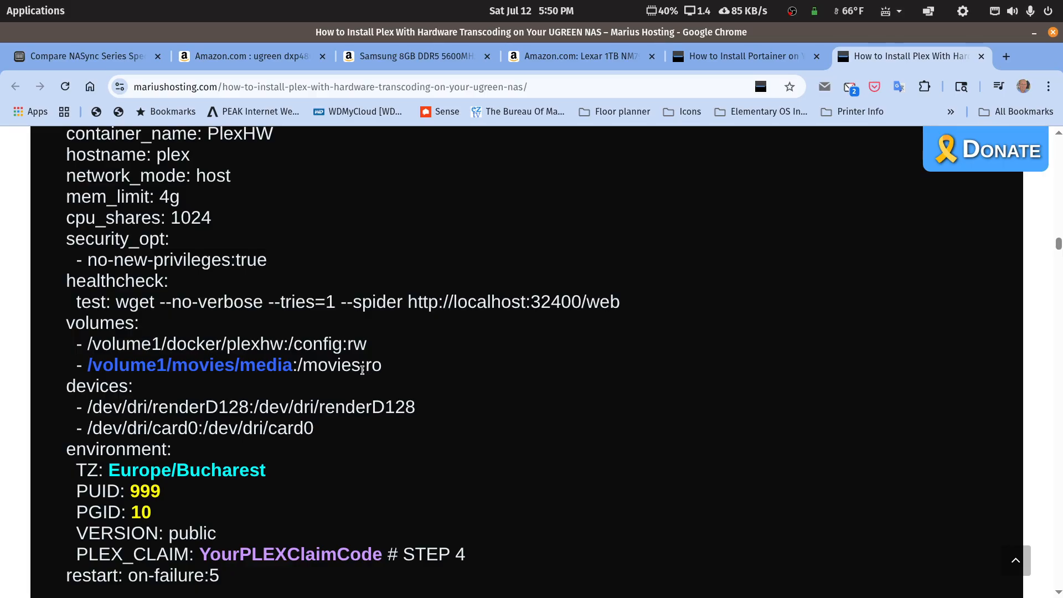
drag(366, 368, 383, 372)
click(372, 367)
drag(371, 367, 347, 347)
click(368, 349)
drag(316, 429, 66, 385)
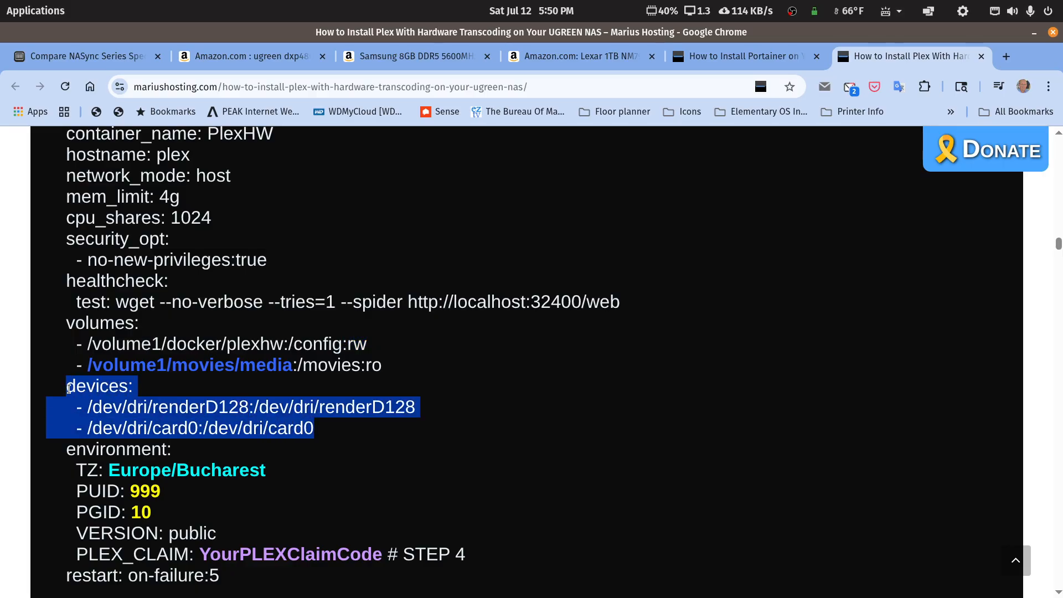
Step: Highlight the Europe/Bucharest TZ value and the PLEX_CLAIM line, then scroll on to STEP 11
scroll(277, 446, down, 3)
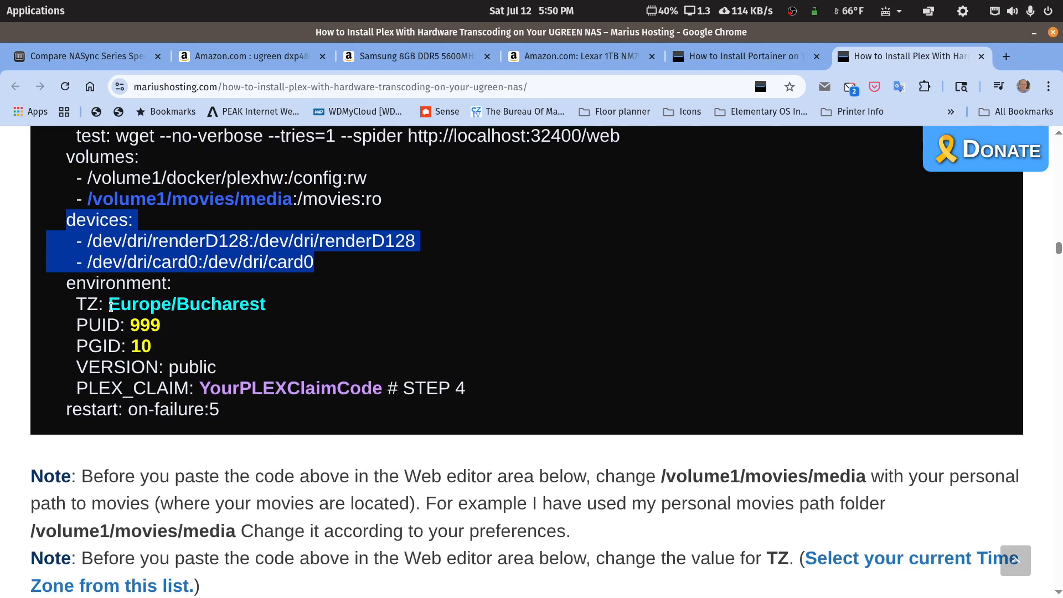
drag(110, 306, 265, 304)
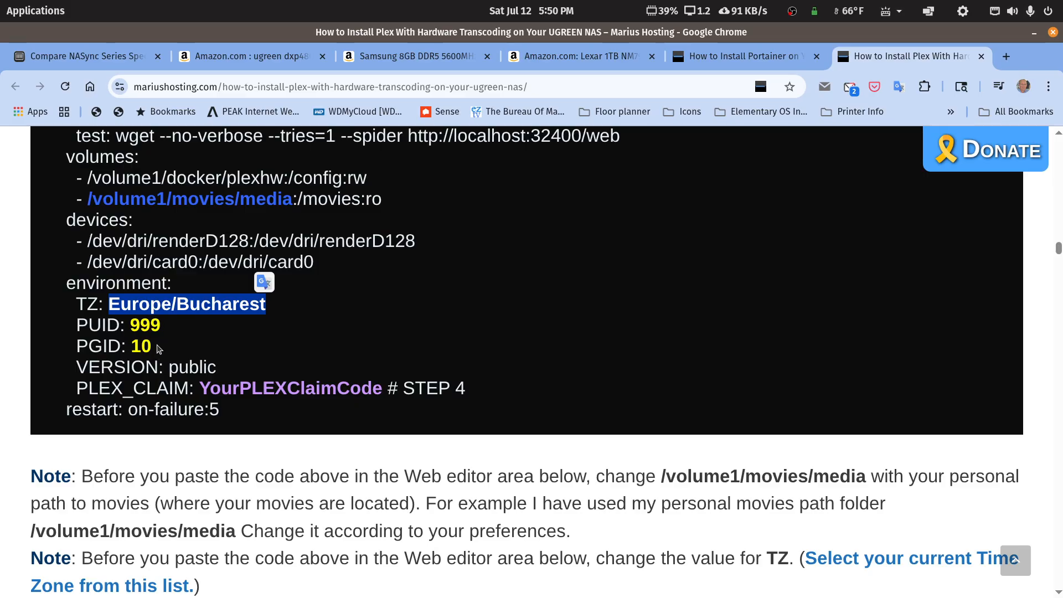
drag(77, 387, 475, 391)
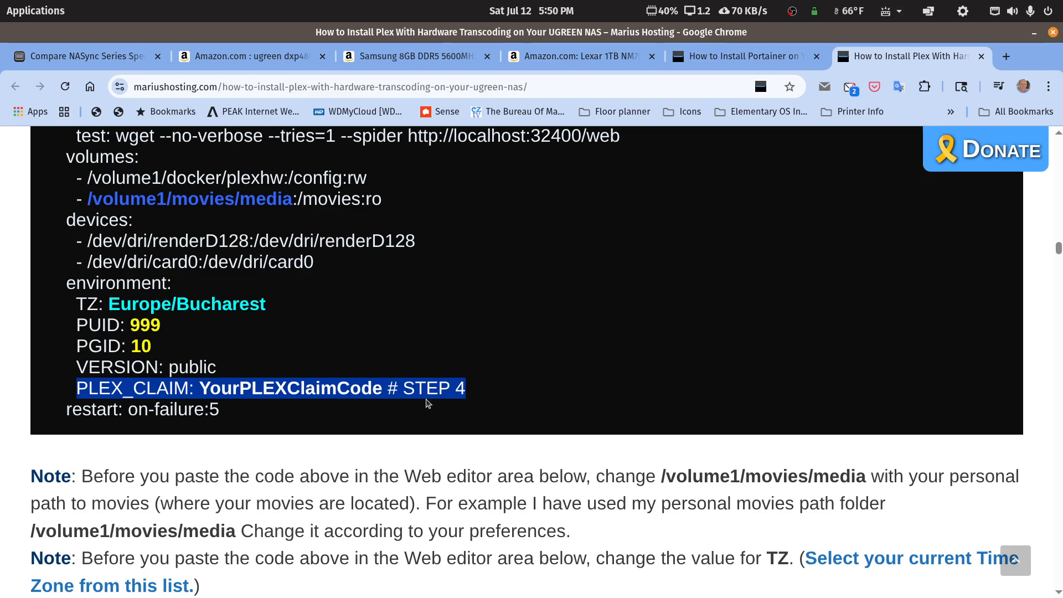
scroll(427, 403, down, 6)
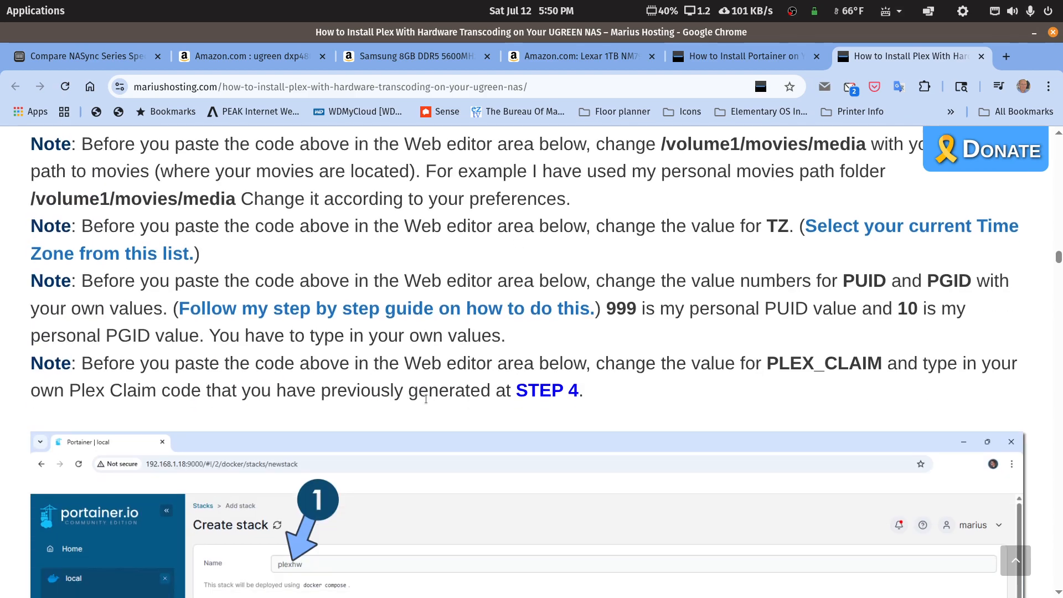
scroll(427, 401, down, 15)
scroll(426, 401, down, 10)
scroll(426, 401, down, 4)
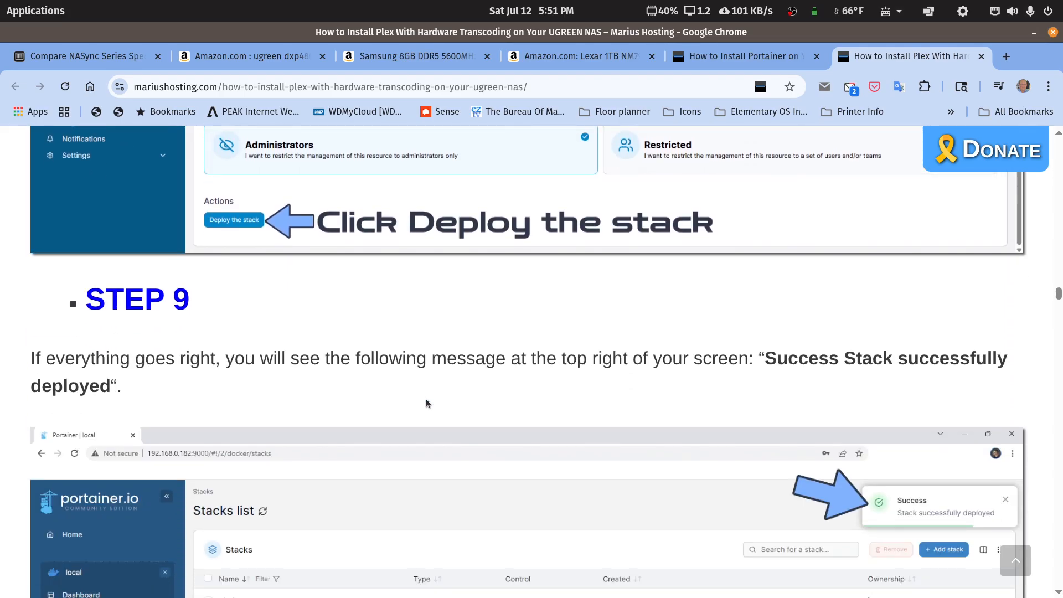
scroll(426, 401, down, 20)
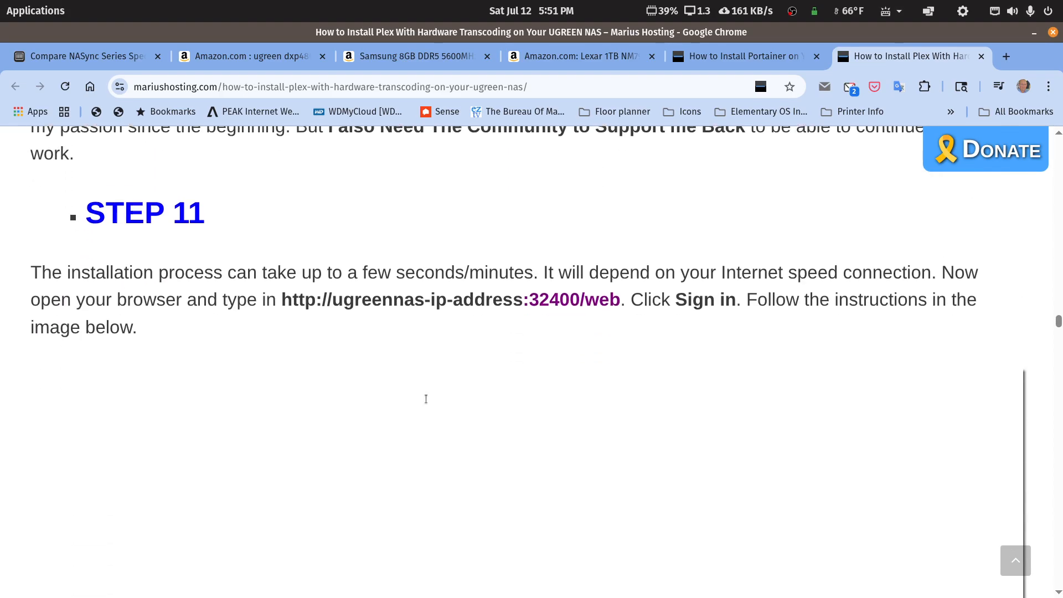
scroll(426, 399, down, 2)
scroll(417, 383, up, 2)
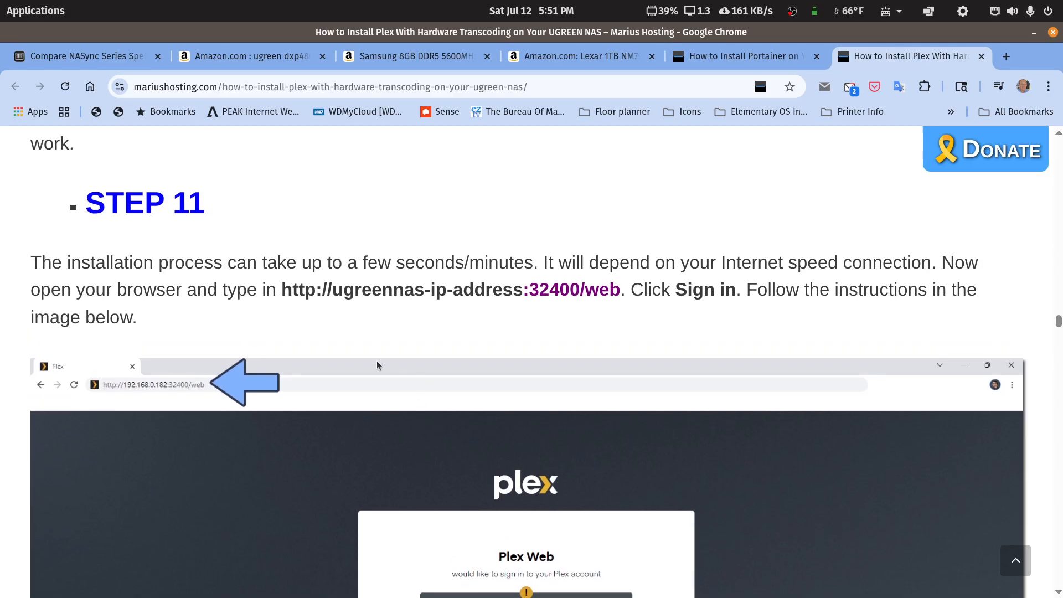
Step: Highlight STEP 11's Plex web address and its NAS IP host portion
drag(283, 293, 618, 284)
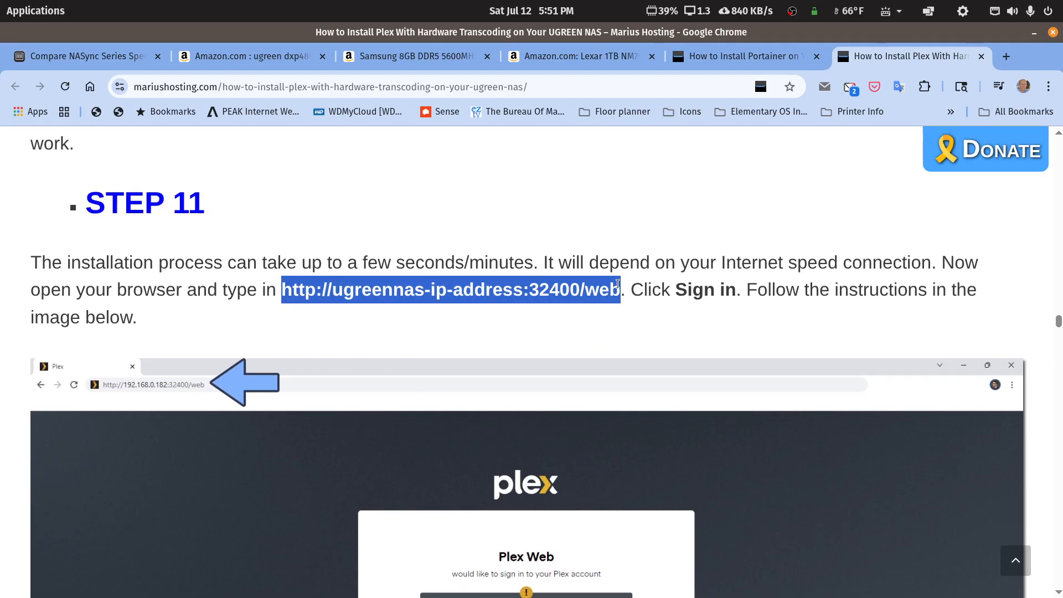
click(336, 294)
drag(336, 293, 515, 299)
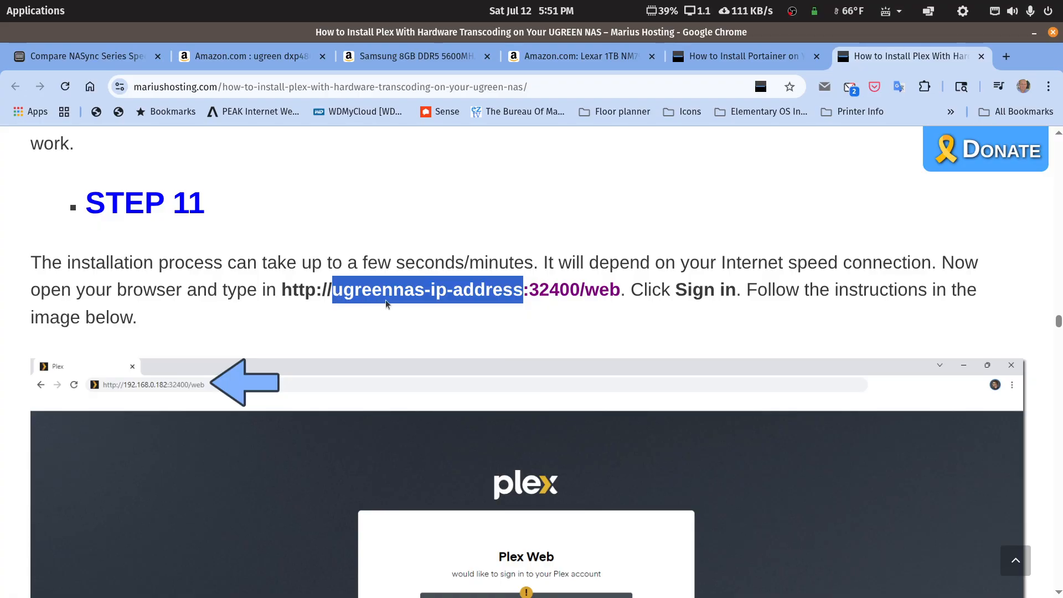
click(489, 292)
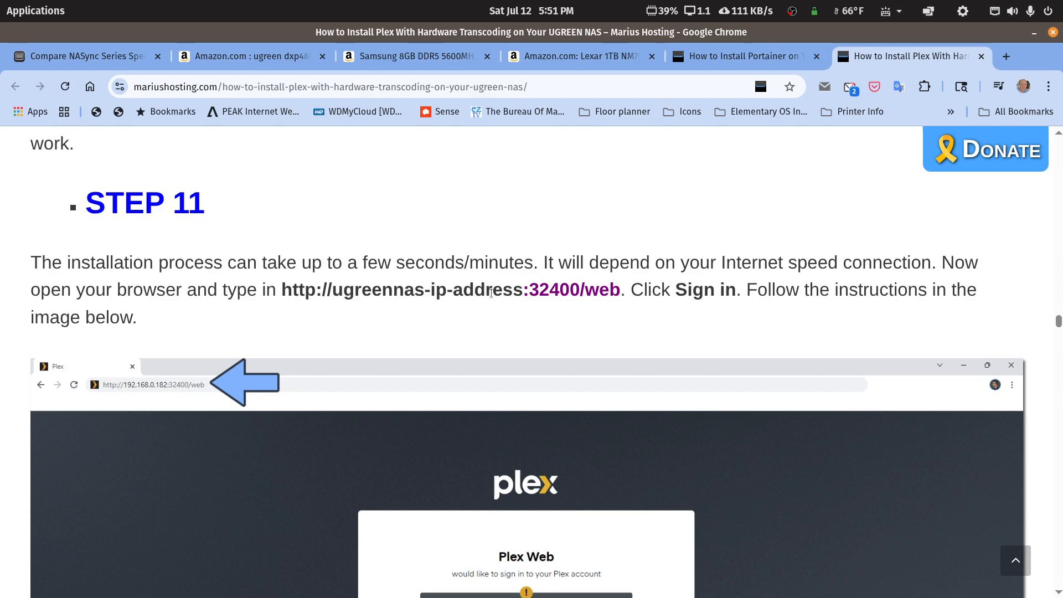
drag(523, 289, 327, 292)
Step: Read on to STEP 13 about Plex Pass being mandatory, then minimize Chrome
scroll(546, 367, down, 5)
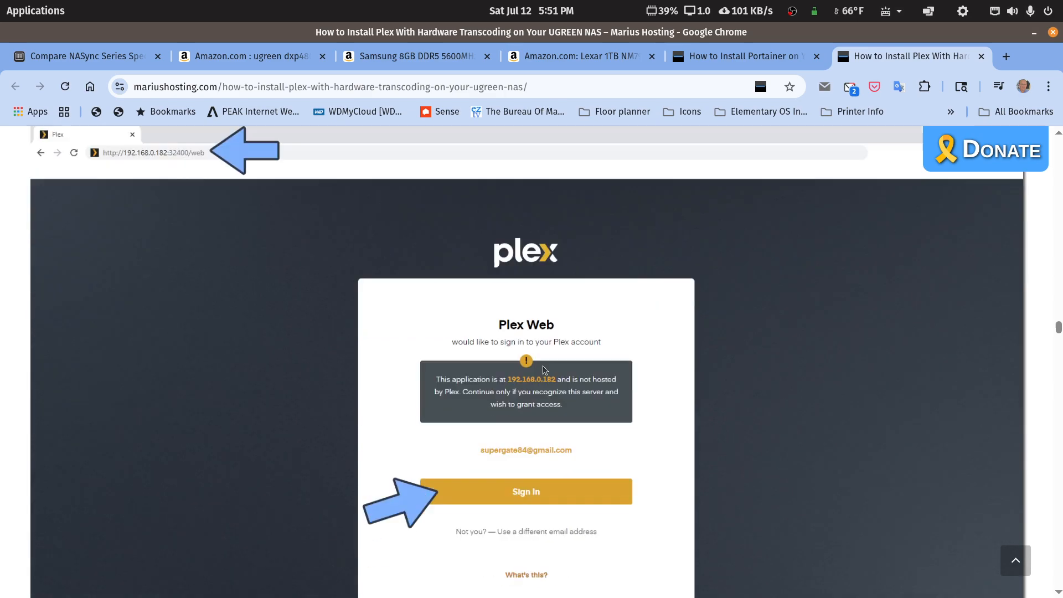
scroll(537, 382, down, 13)
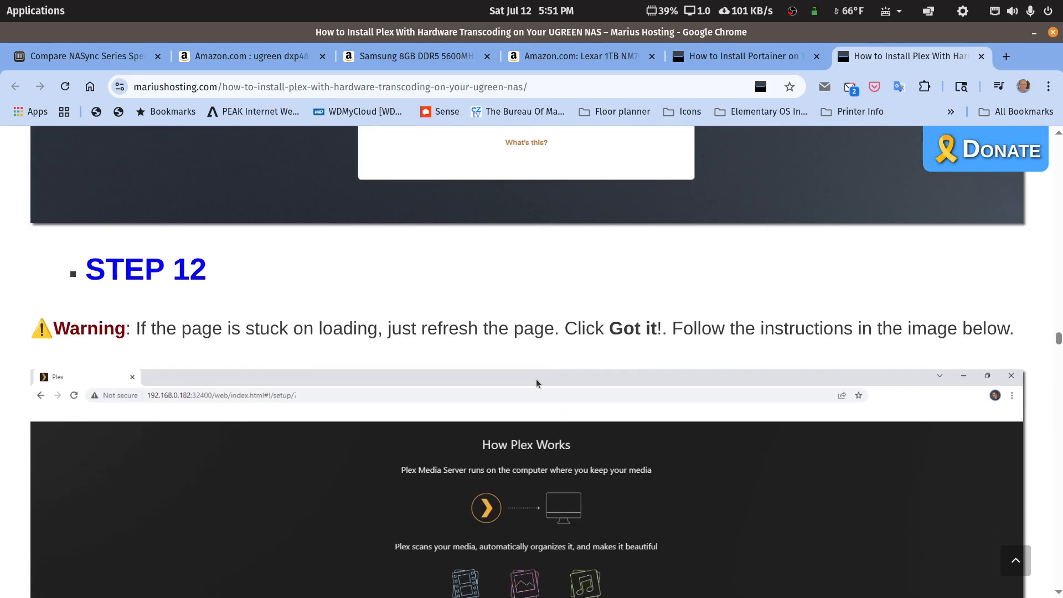
scroll(537, 382, down, 1)
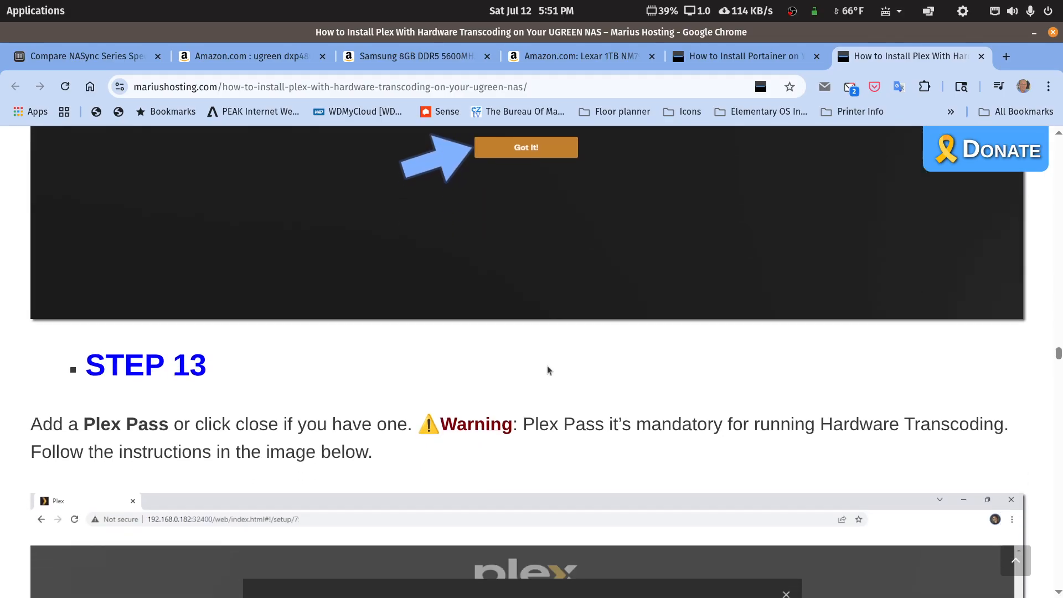
click(1033, 32)
drag(1062, 232, 451, 73)
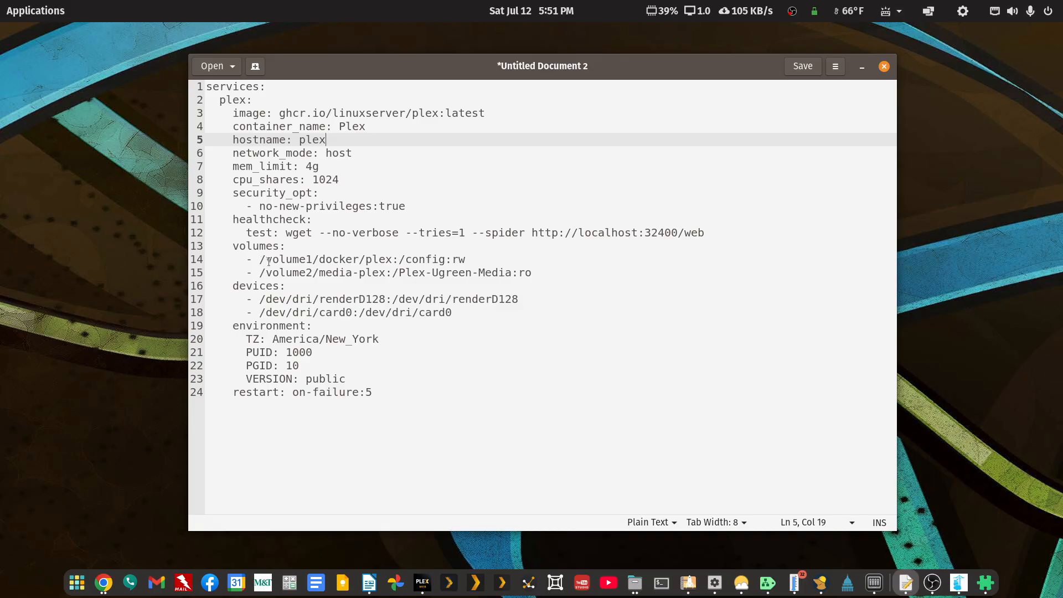
drag(266, 260, 389, 259)
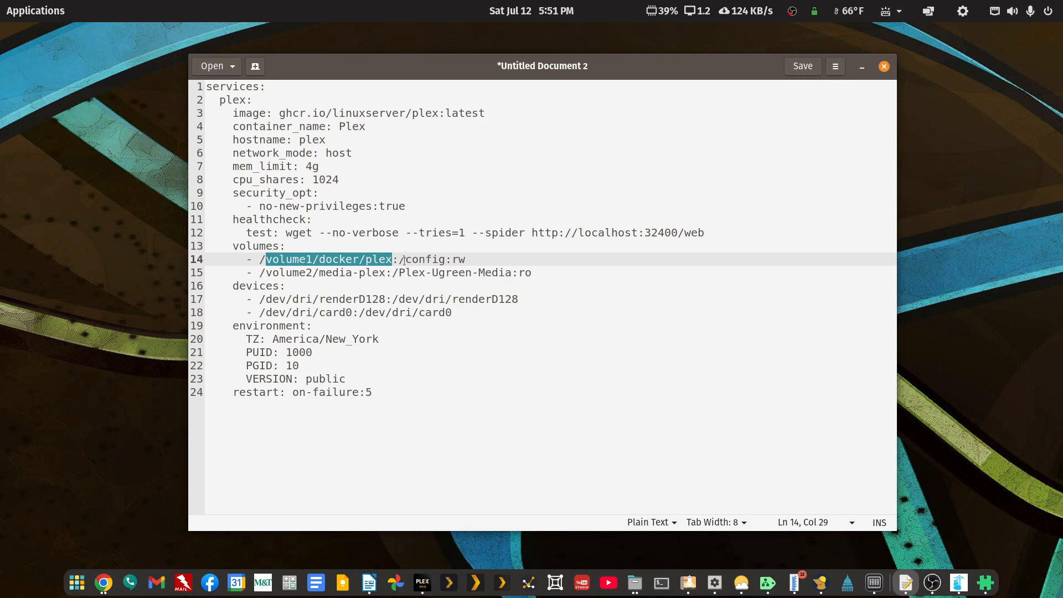
click(404, 260)
drag(406, 260, 445, 261)
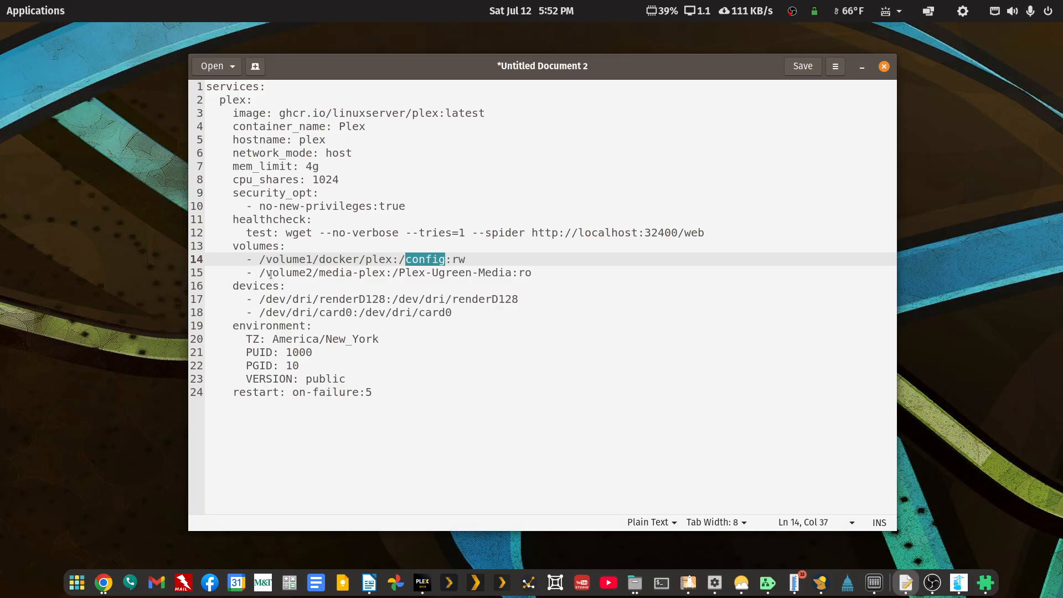
drag(262, 272, 383, 274)
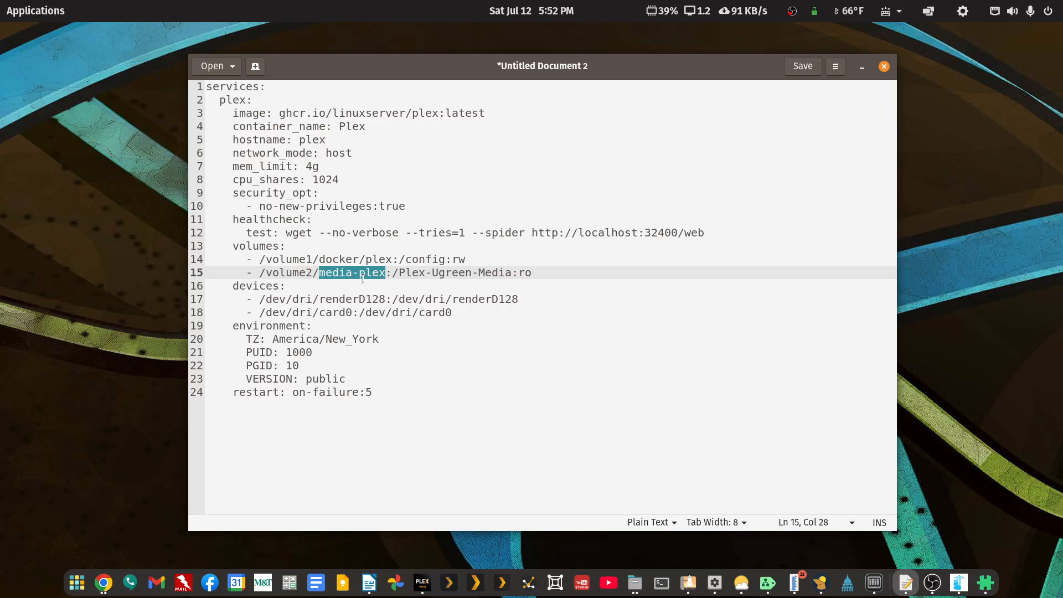
drag(399, 274, 509, 276)
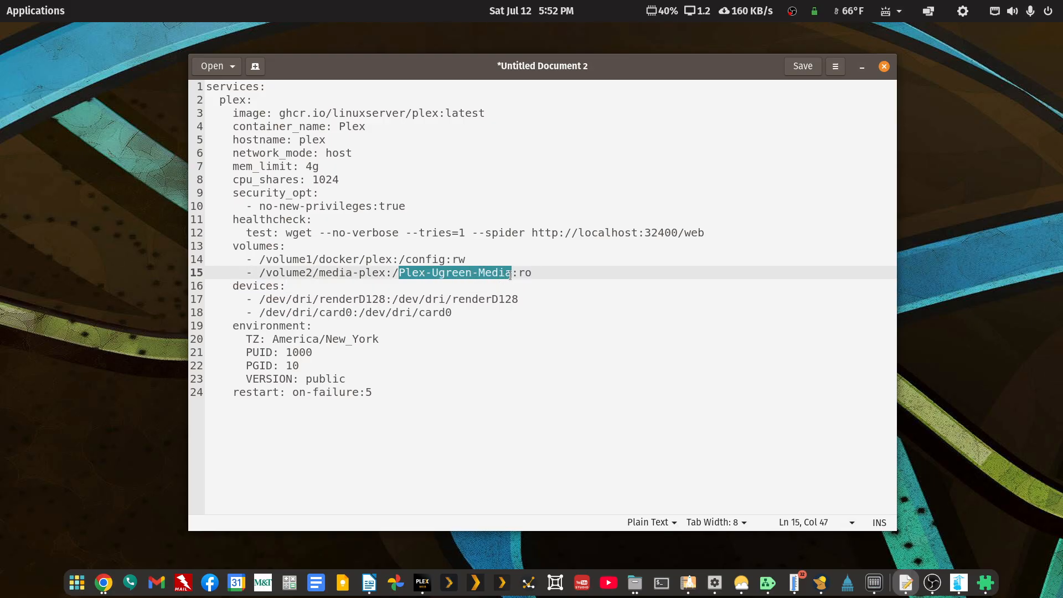
click(471, 275)
drag(399, 275, 403, 276)
click(434, 275)
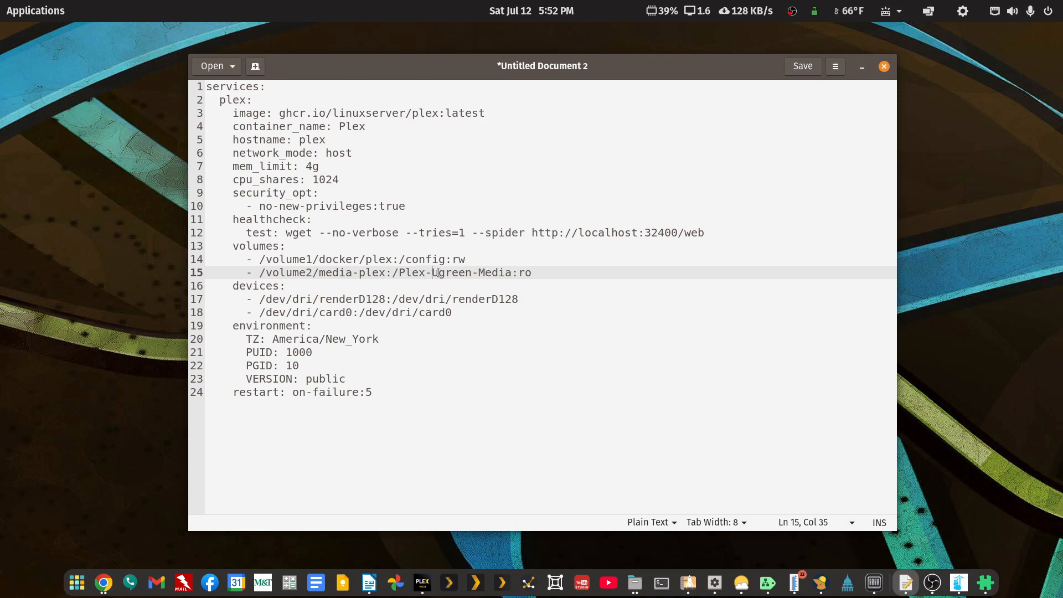
drag(231, 292, 450, 314)
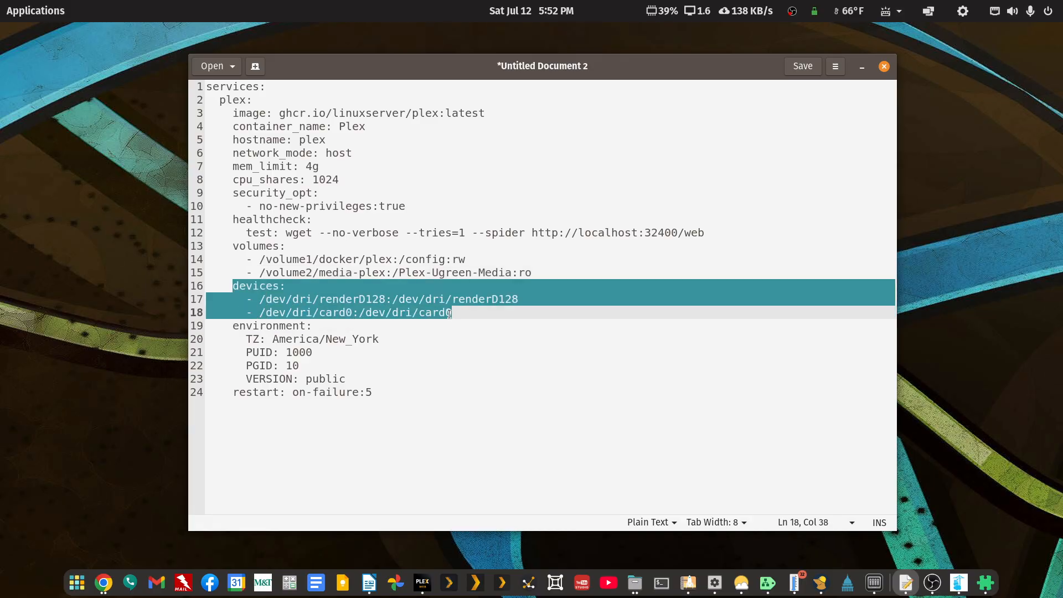
Step: Review the PUID 1000 and PGID 10 values in the compose draft, then move the editor off-screen
click(278, 339)
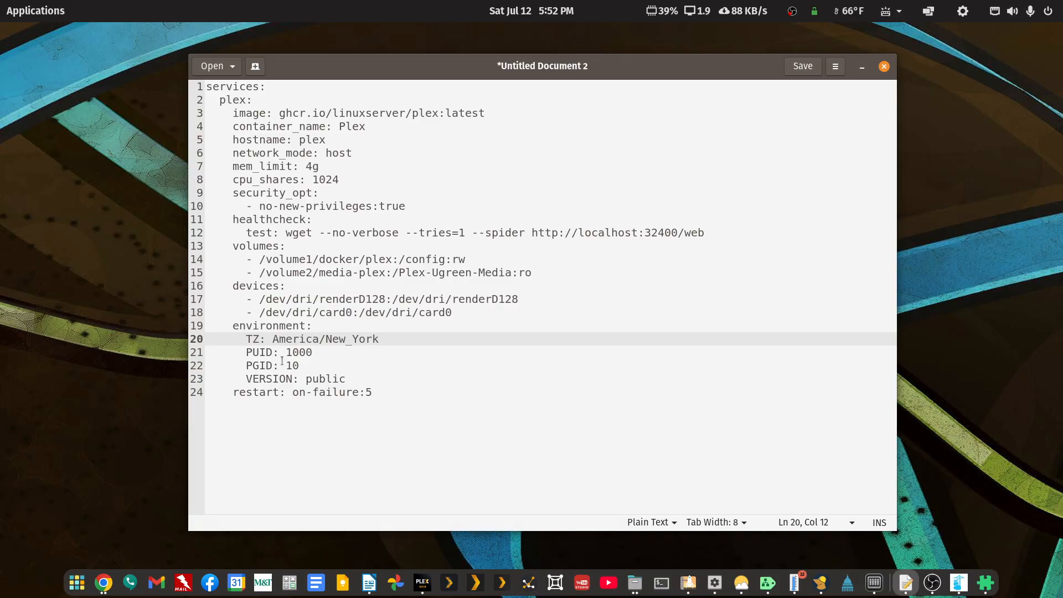
drag(286, 352, 314, 351)
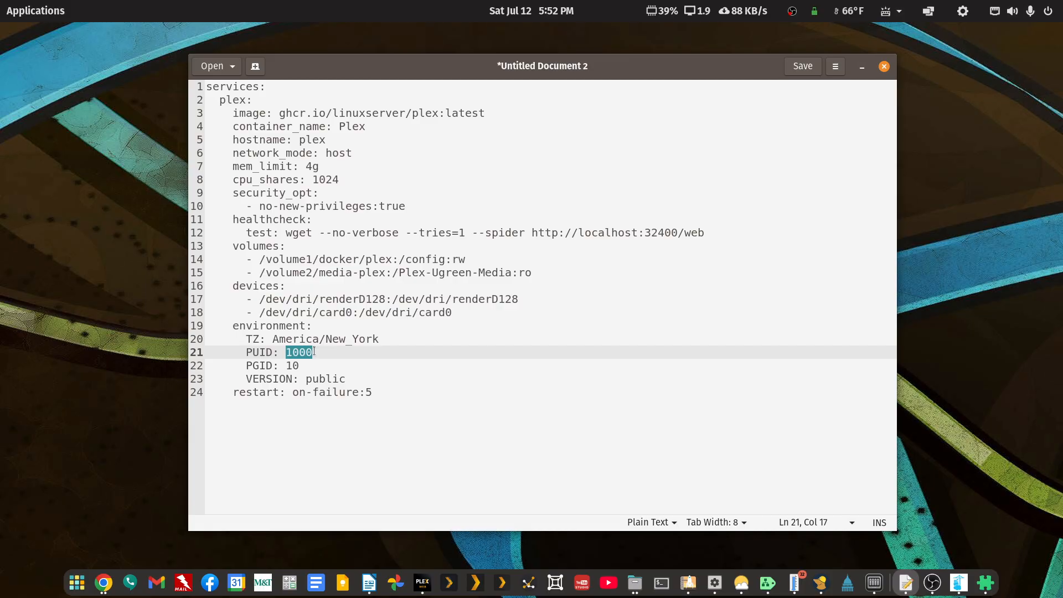
click(287, 366)
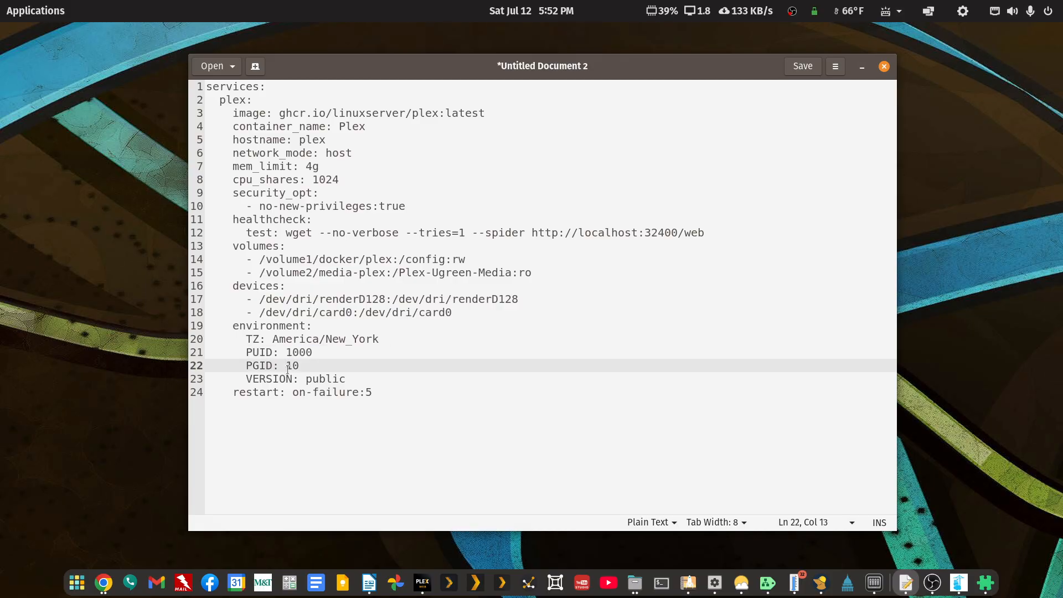
drag(287, 367, 297, 368)
click(289, 364)
drag(642, 75, 1062, 128)
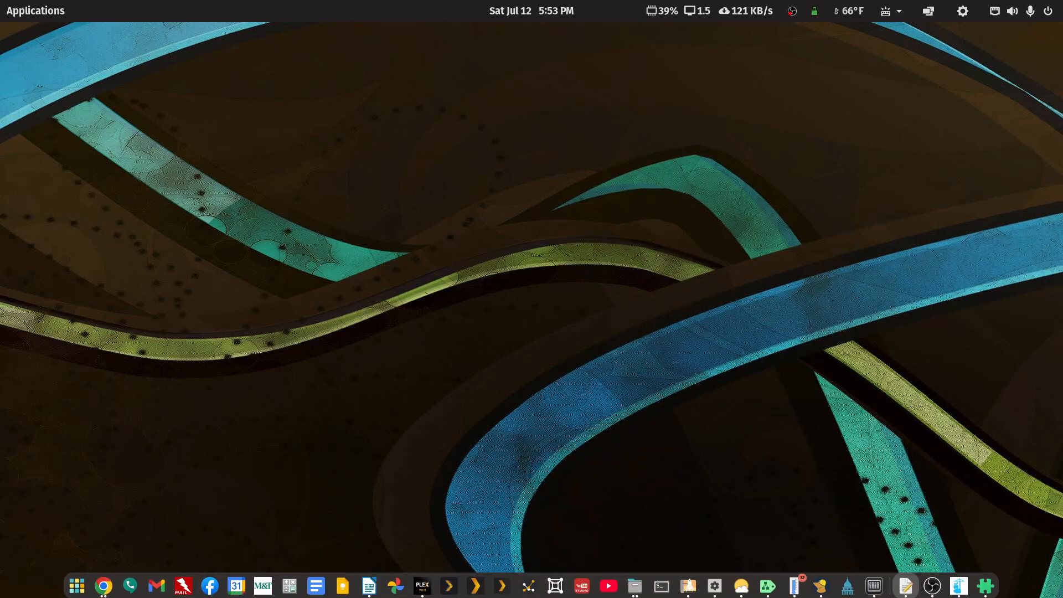
Step: Open the Plex container's details from Portainer's local environment container list
click(958, 582)
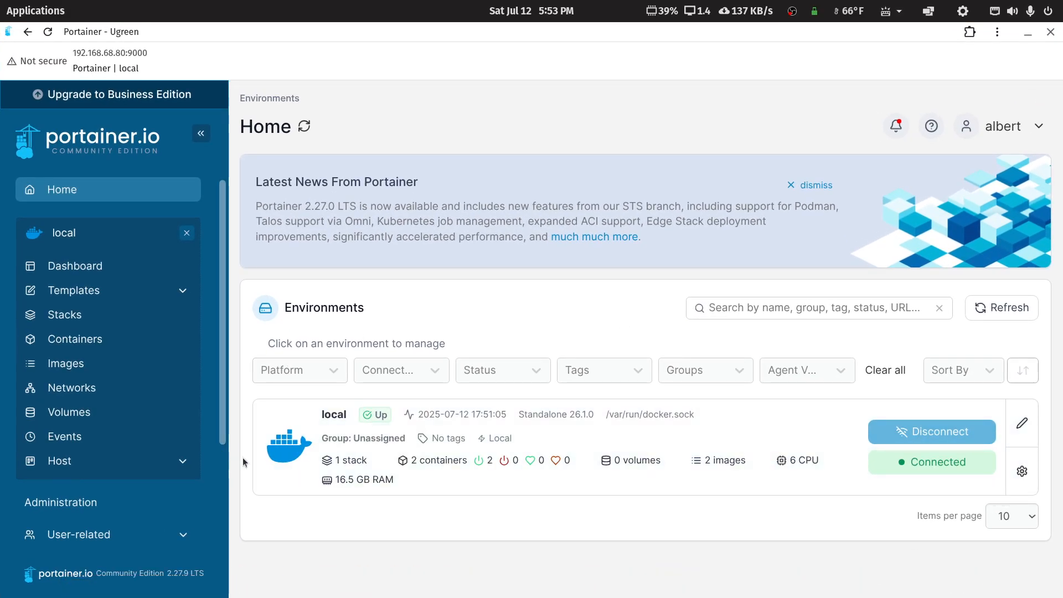
click(282, 445)
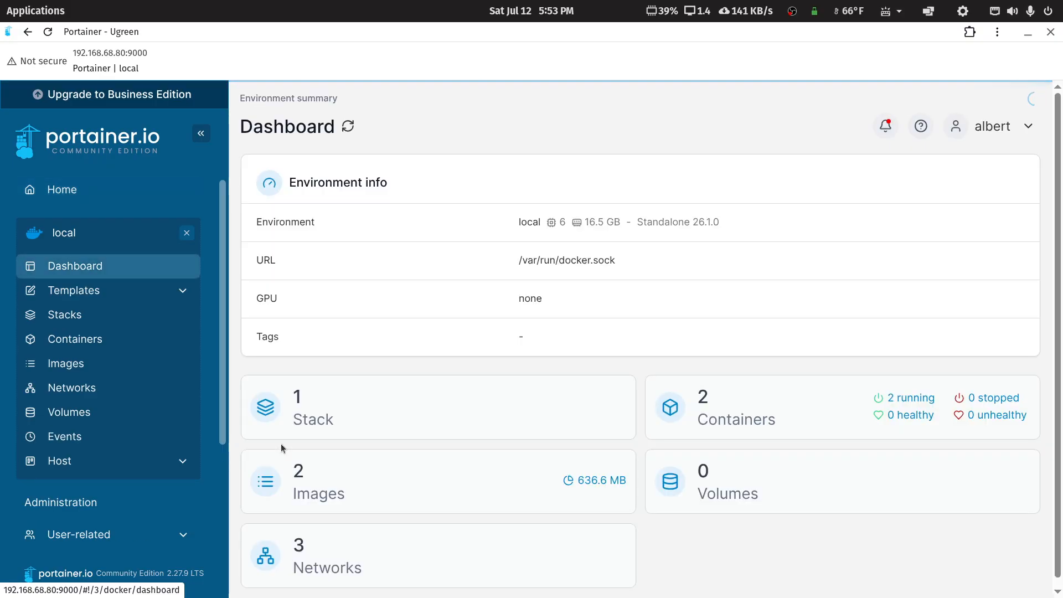
click(724, 420)
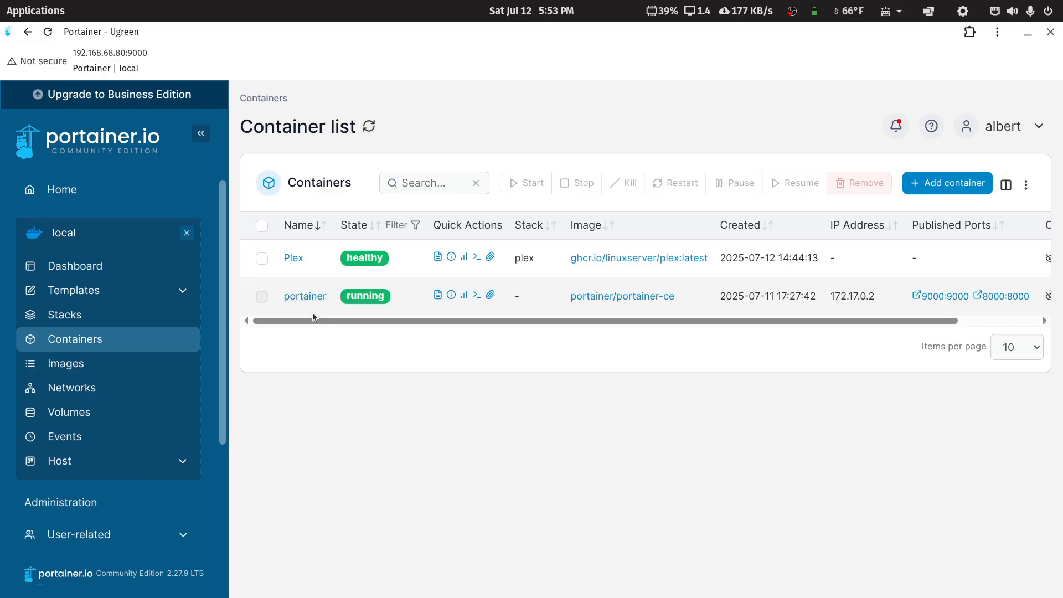
click(293, 258)
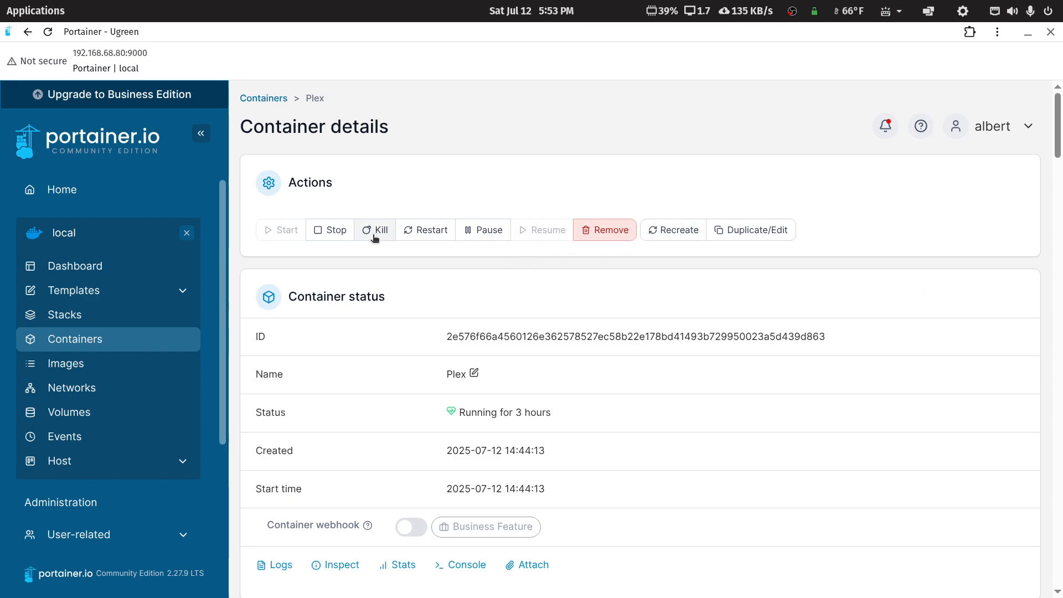
Step: Stop the Plex container and recreate it with Re-pull image enabled
click(338, 231)
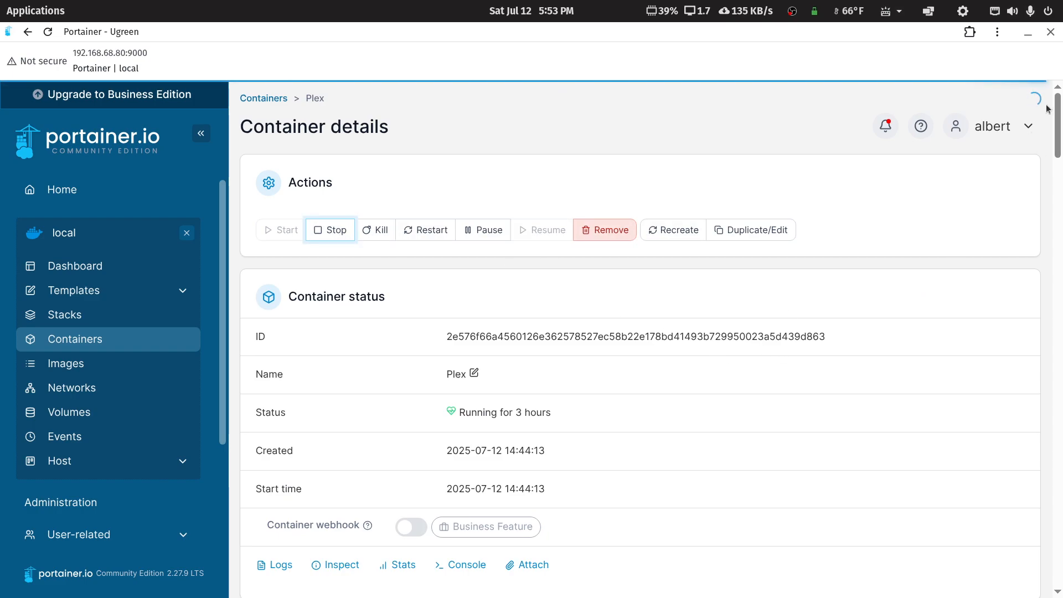
click(1027, 110)
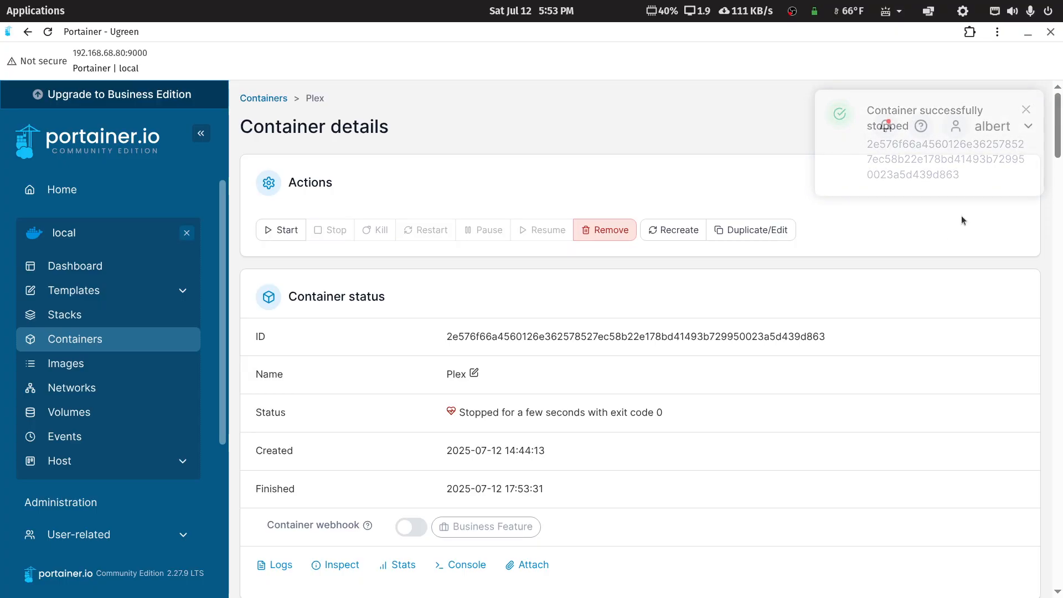
click(685, 232)
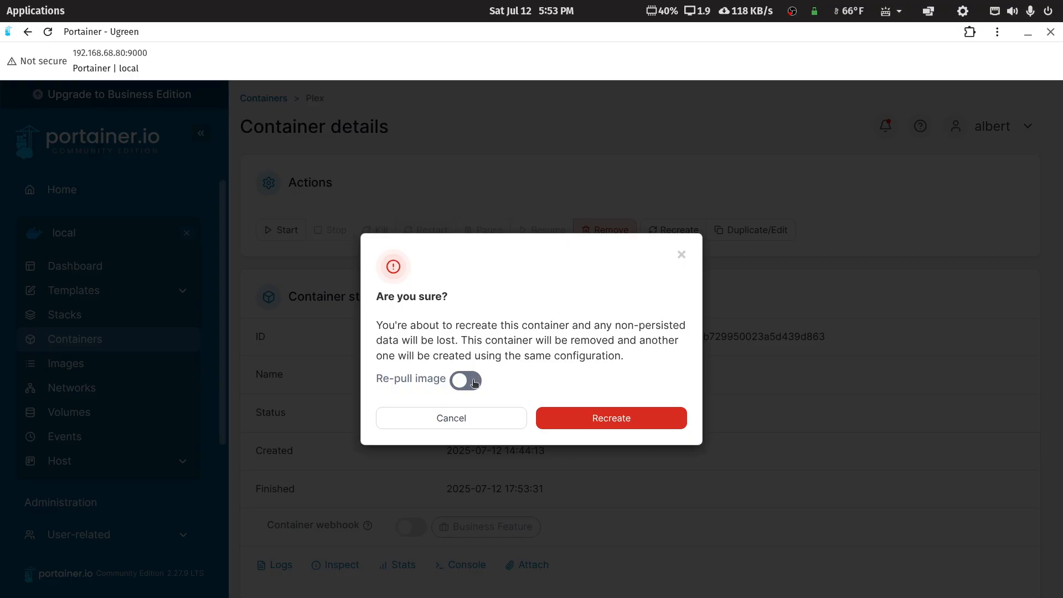
click(475, 382)
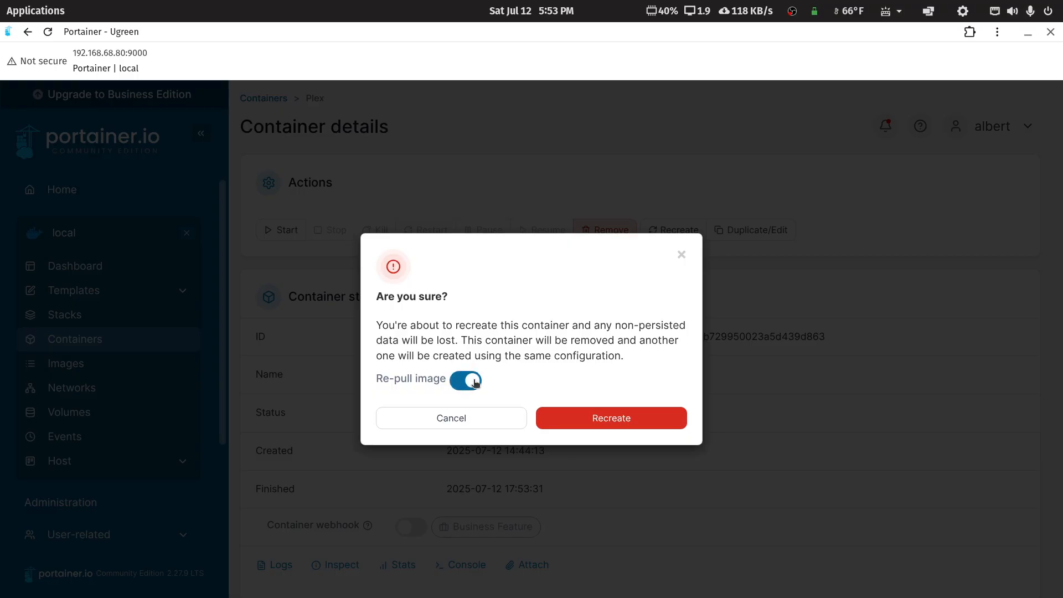
click(611, 424)
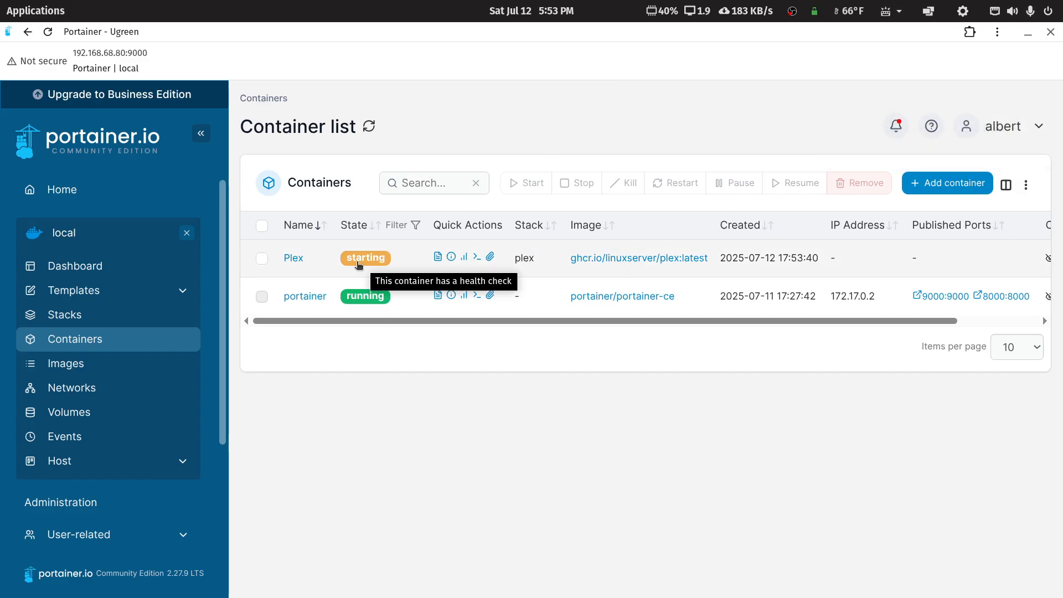
Step: Reload the Portainer container list to check the recreated Plex container's status
click(47, 33)
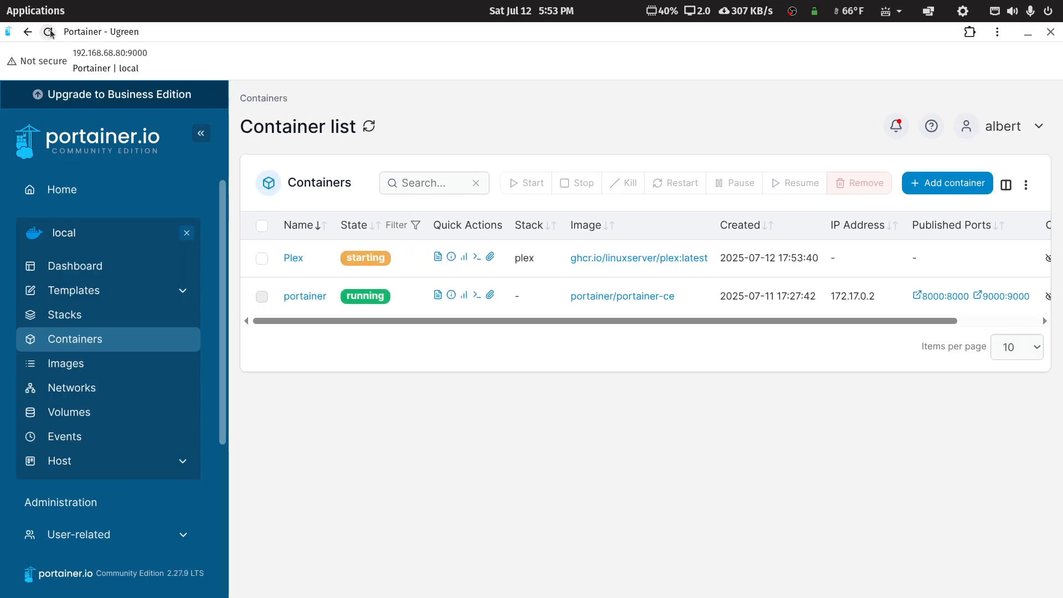
click(48, 32)
click(49, 32)
Step: Bring Plex Web forward and open its settings' server list
mouse_move(587, 596)
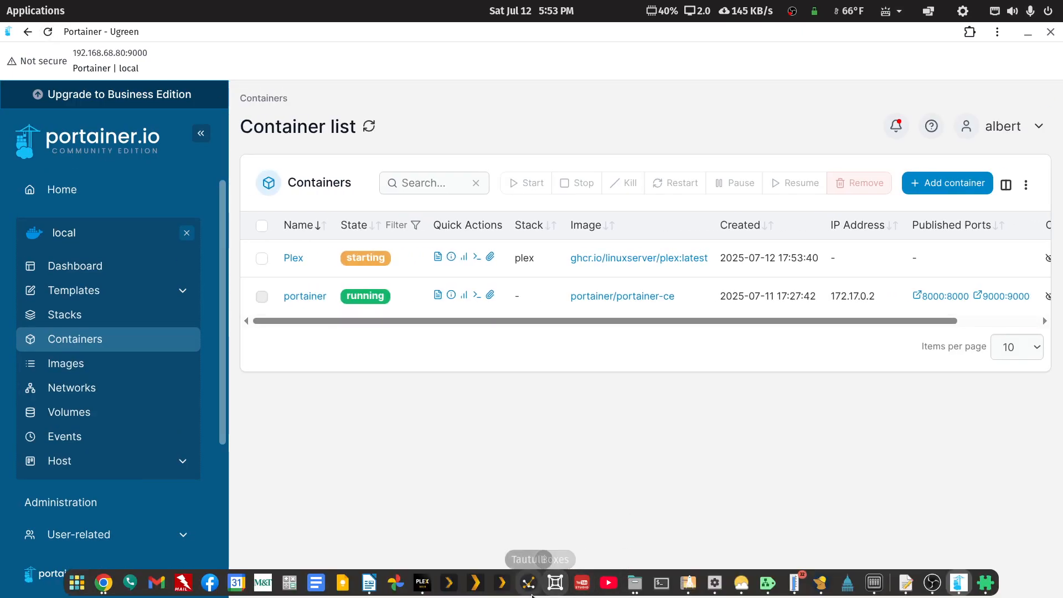
click(423, 582)
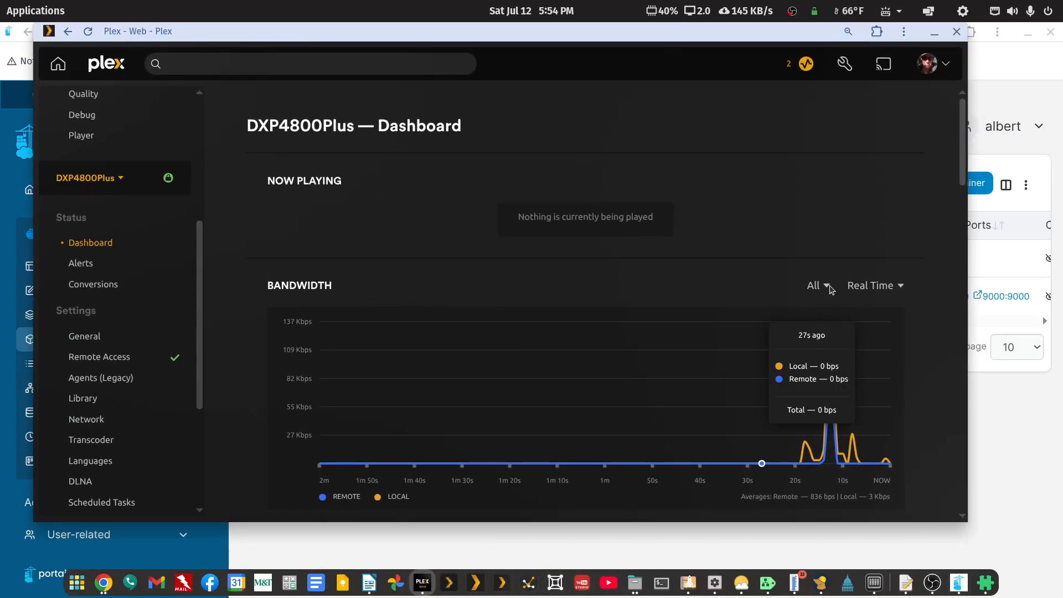
click(838, 66)
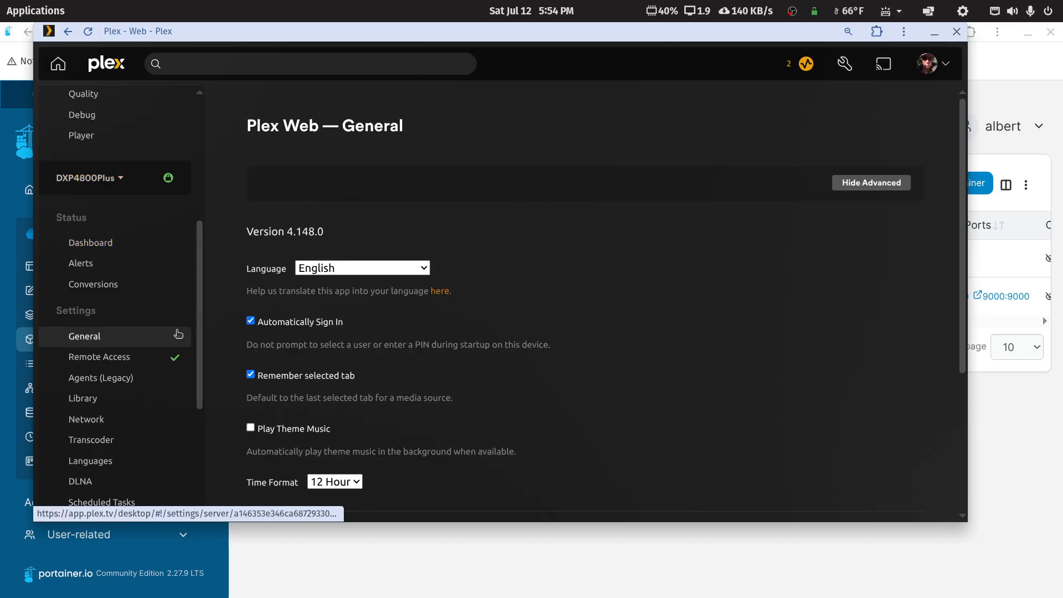
click(84, 186)
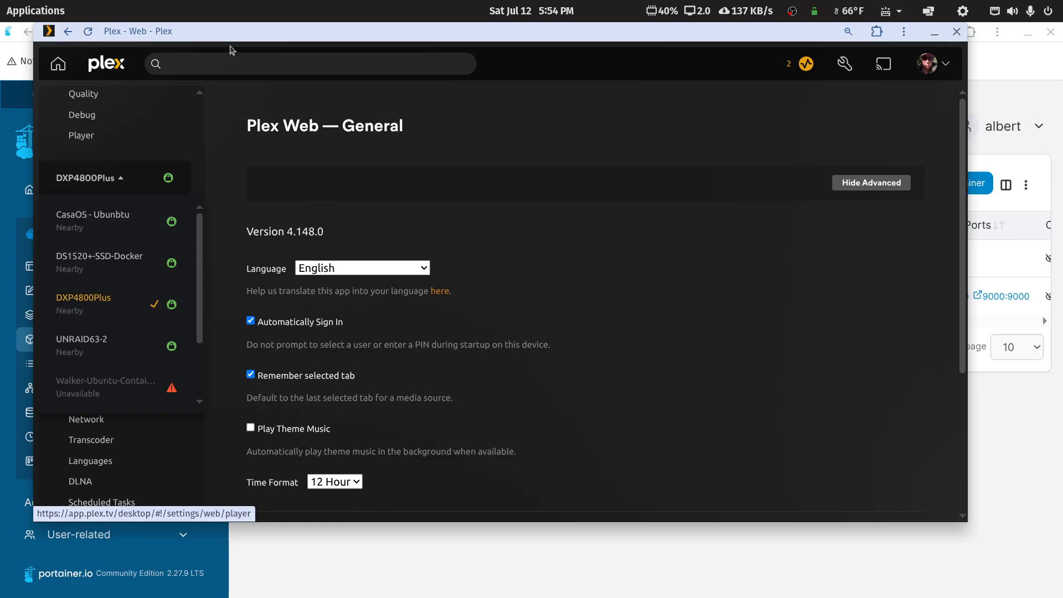
Step: Refresh Portainer until Plex shows healthy, close Portainer, and bring Plex Web back on screen
drag(243, 34, 1062, 147)
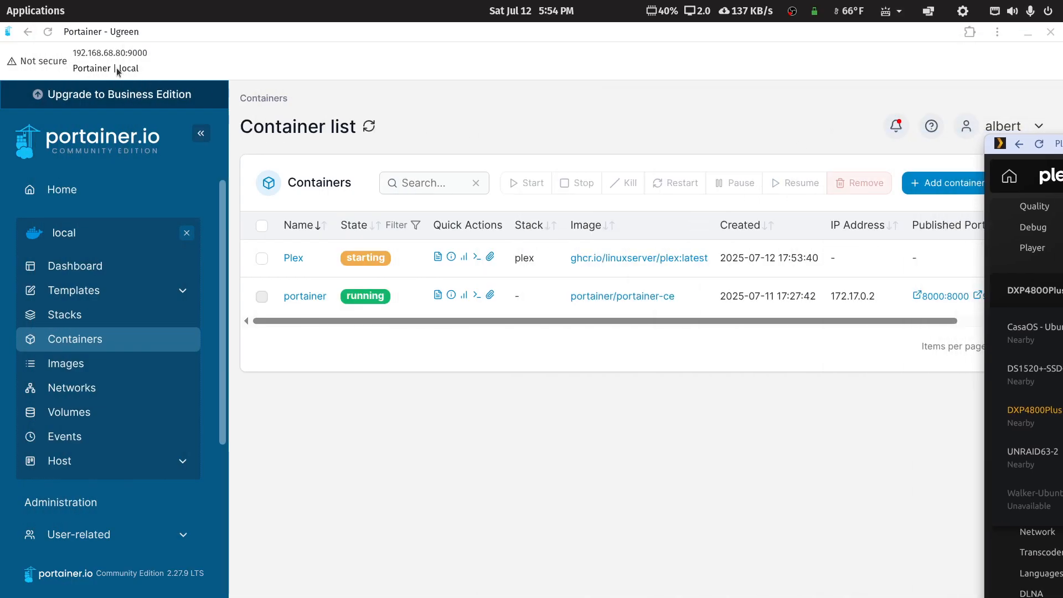
click(50, 32)
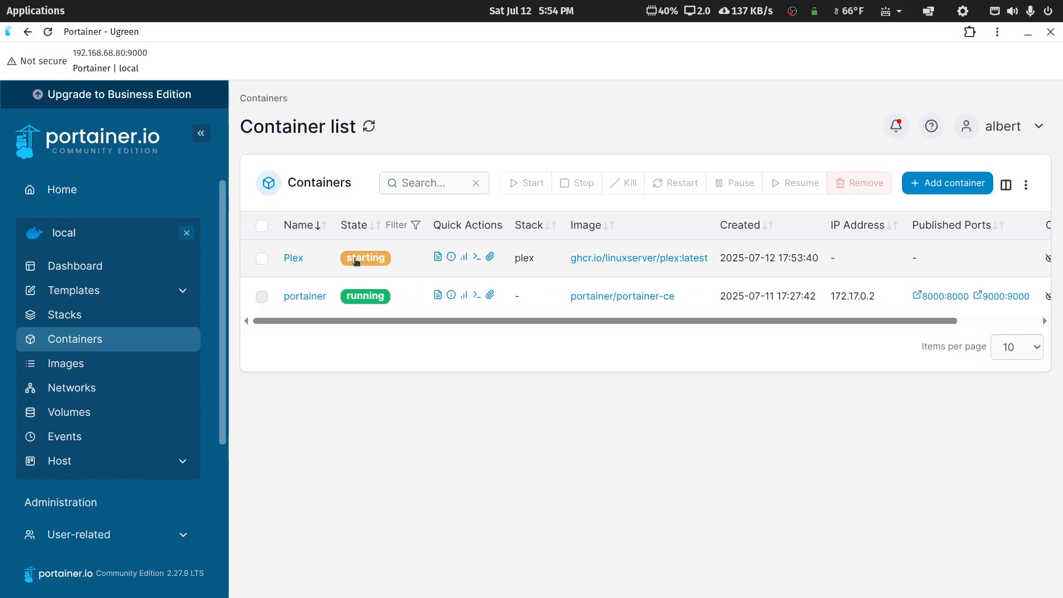
click(51, 32)
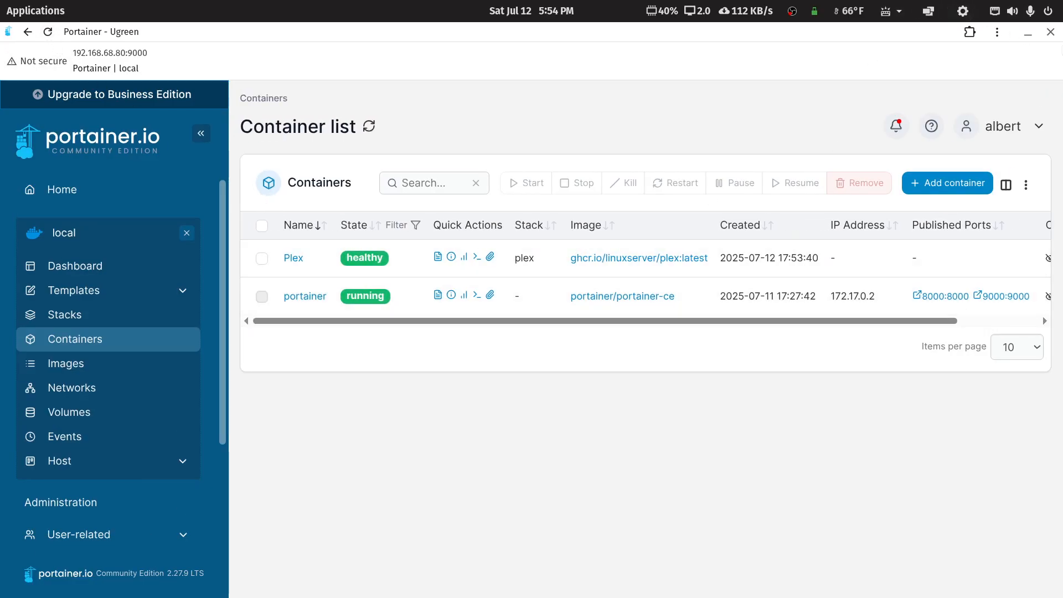
click(1050, 32)
drag(1062, 143, 329, 62)
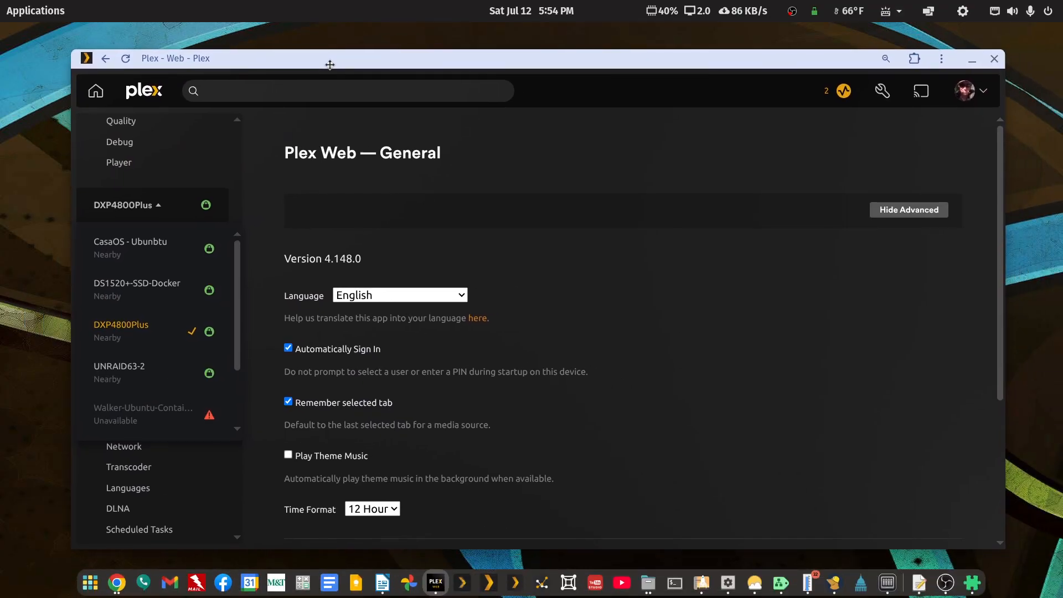
Step: Maximize Plex Web and open the DXP4800Plus server's Libraries settings
double_click(329, 62)
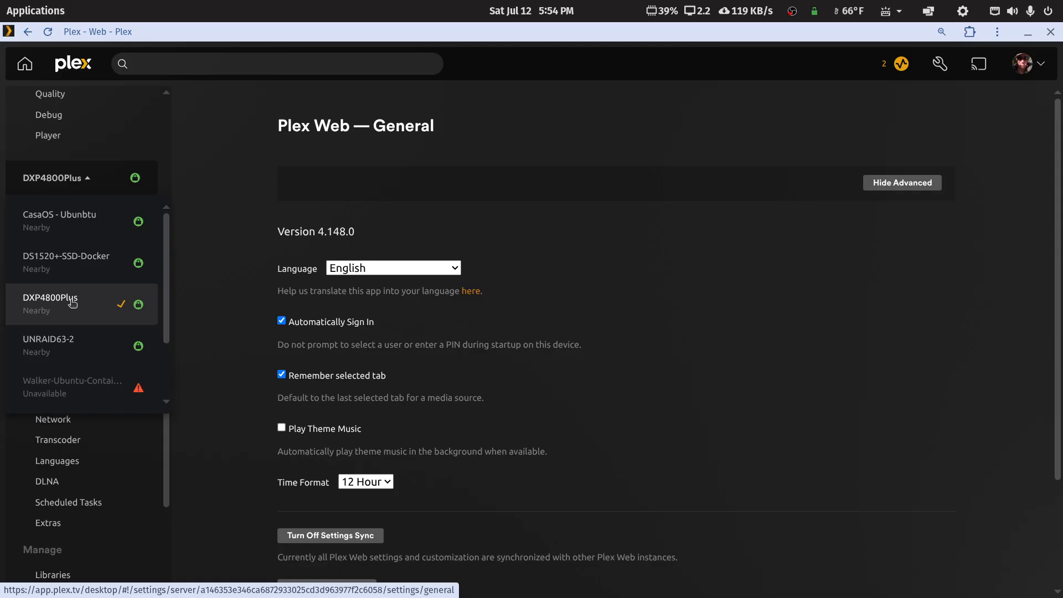
scroll(71, 293, down, 2)
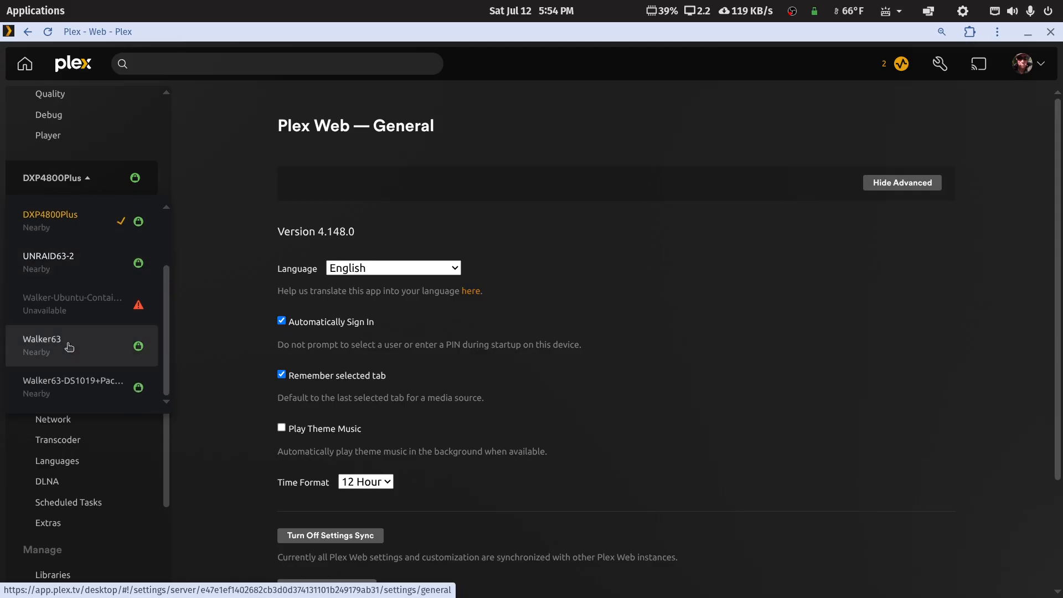
click(63, 233)
scroll(61, 360, down, 3)
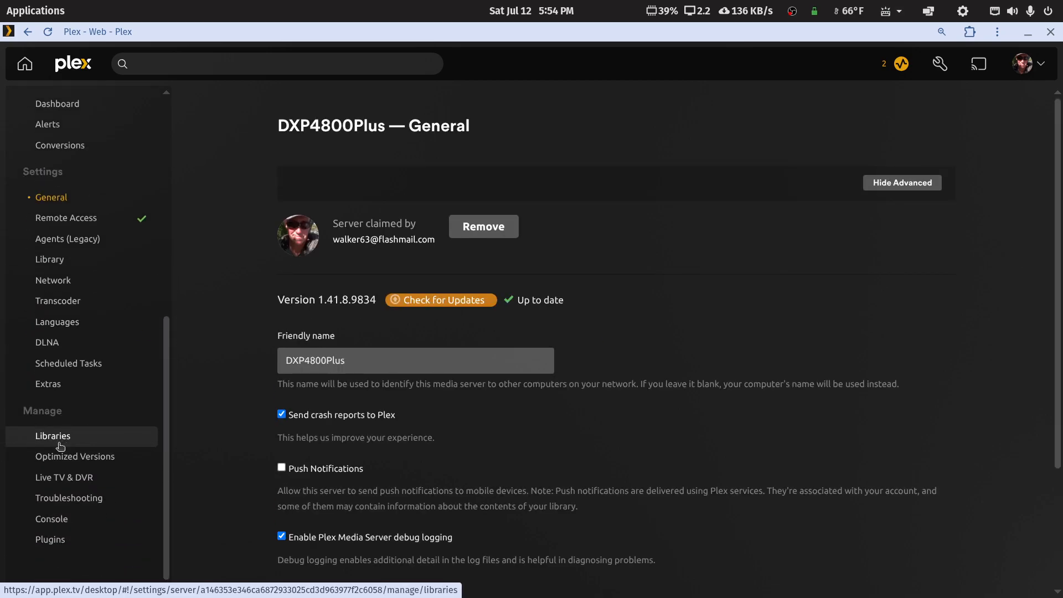
click(55, 440)
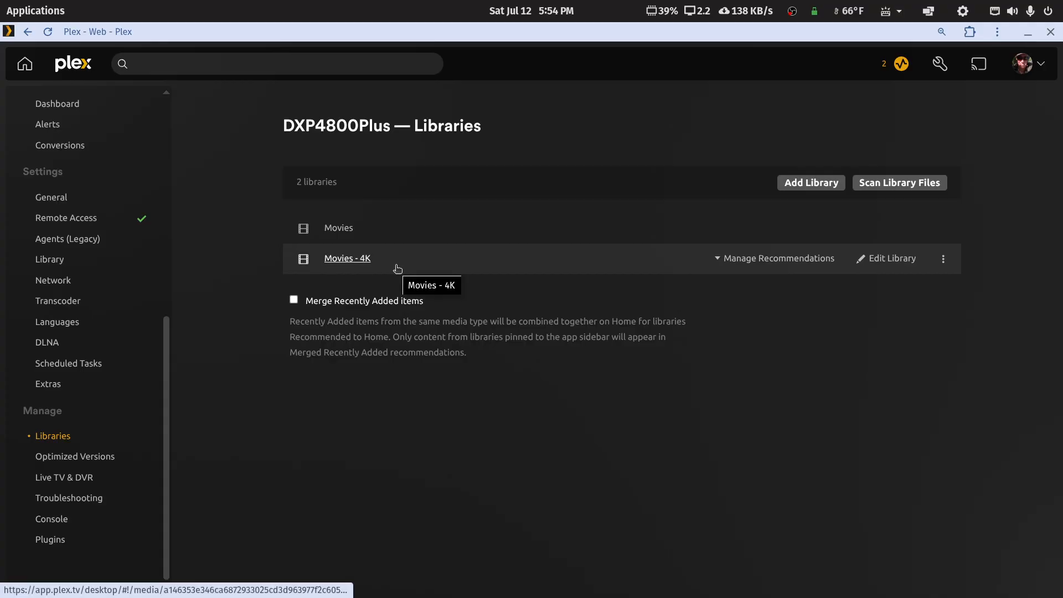
Step: Add a TV Shows library using the /Plex-Ugreen-Media/tv-libraries/tv-main folder
click(807, 185)
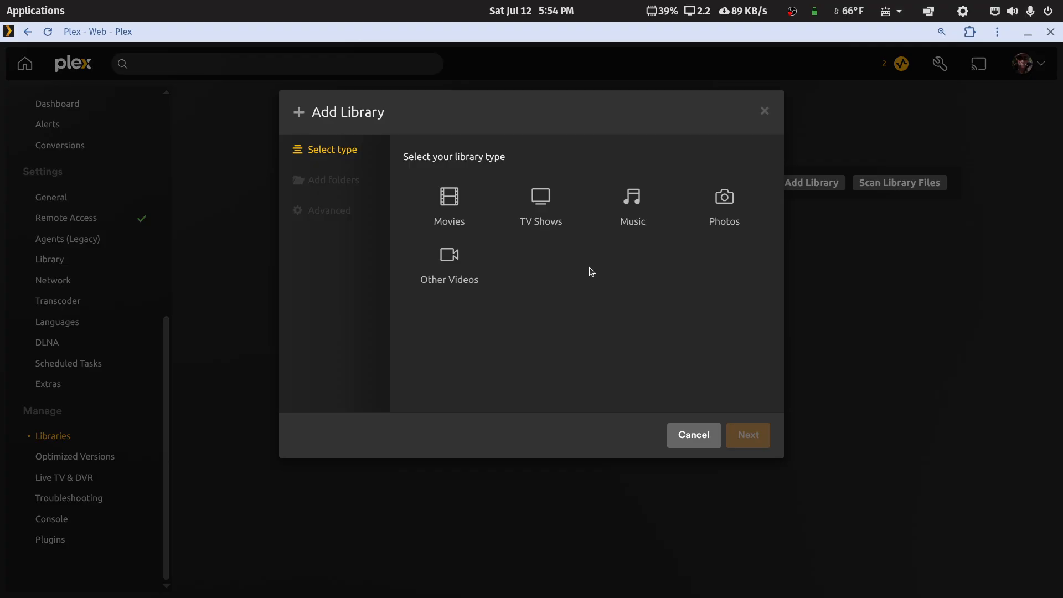
click(542, 201)
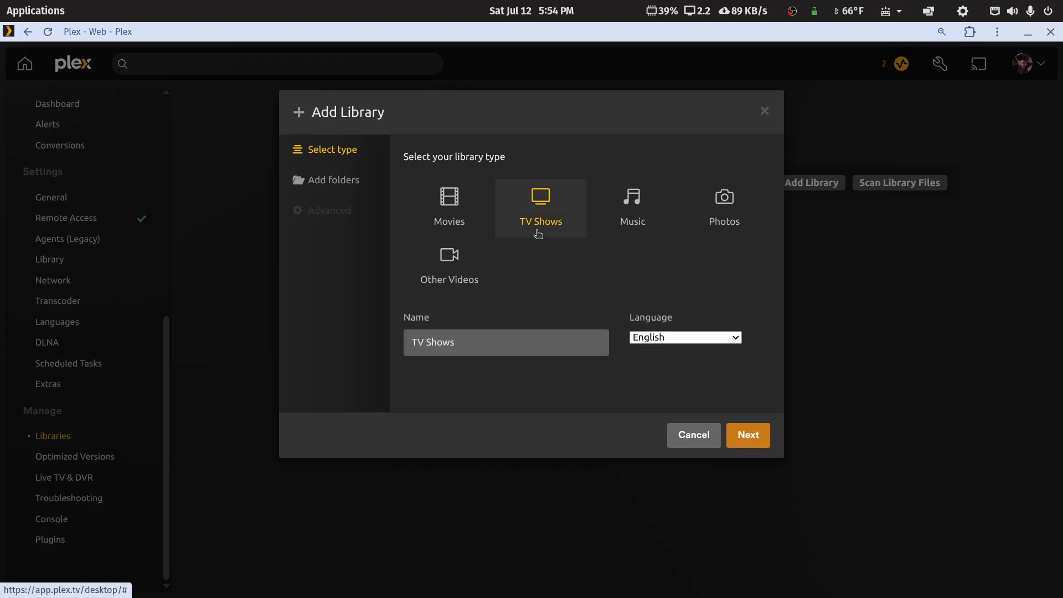
click(747, 439)
click(595, 194)
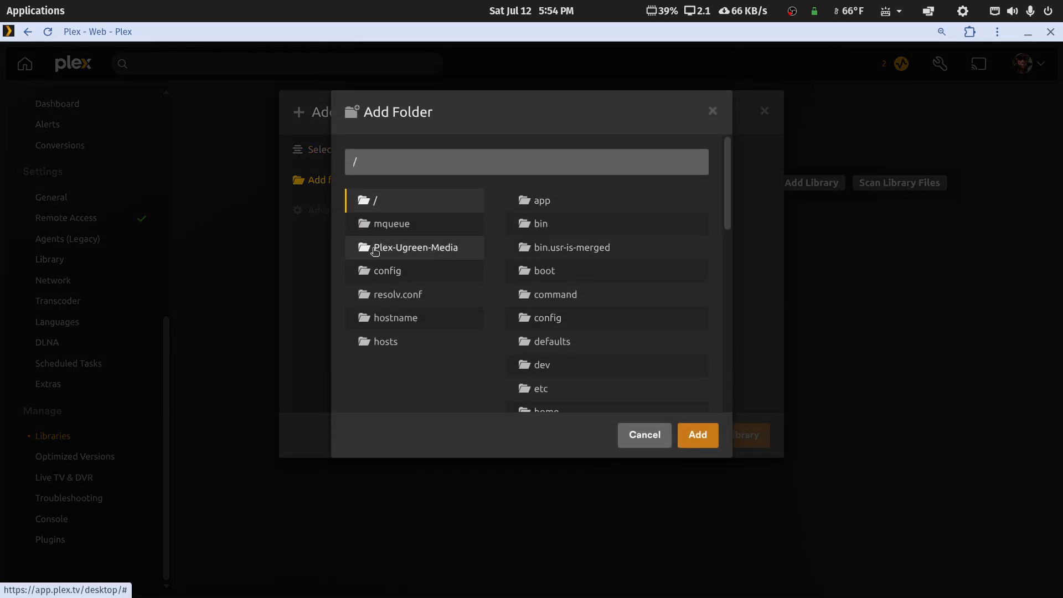
click(419, 254)
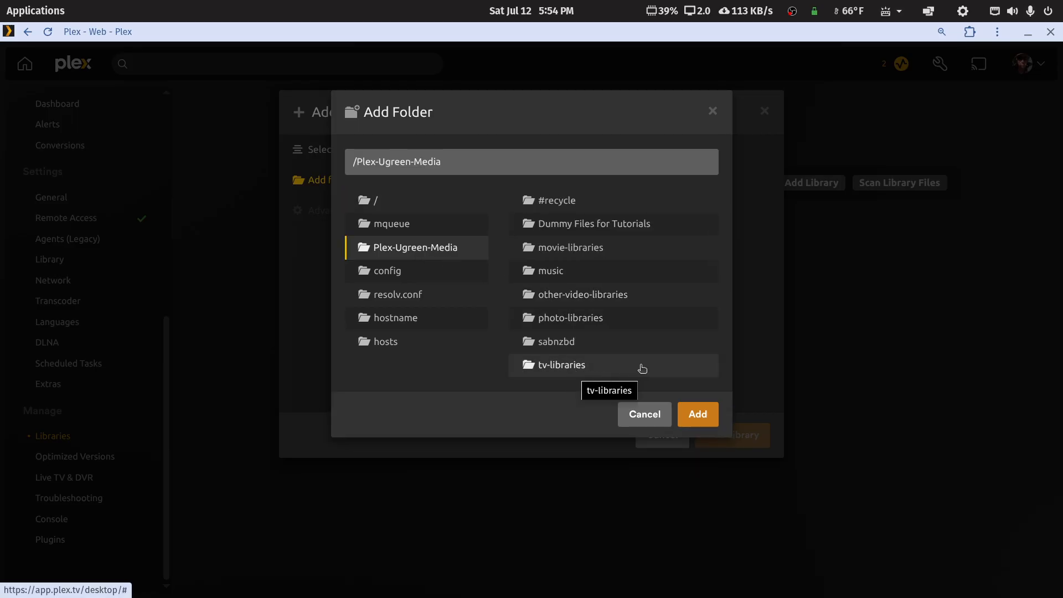
click(570, 368)
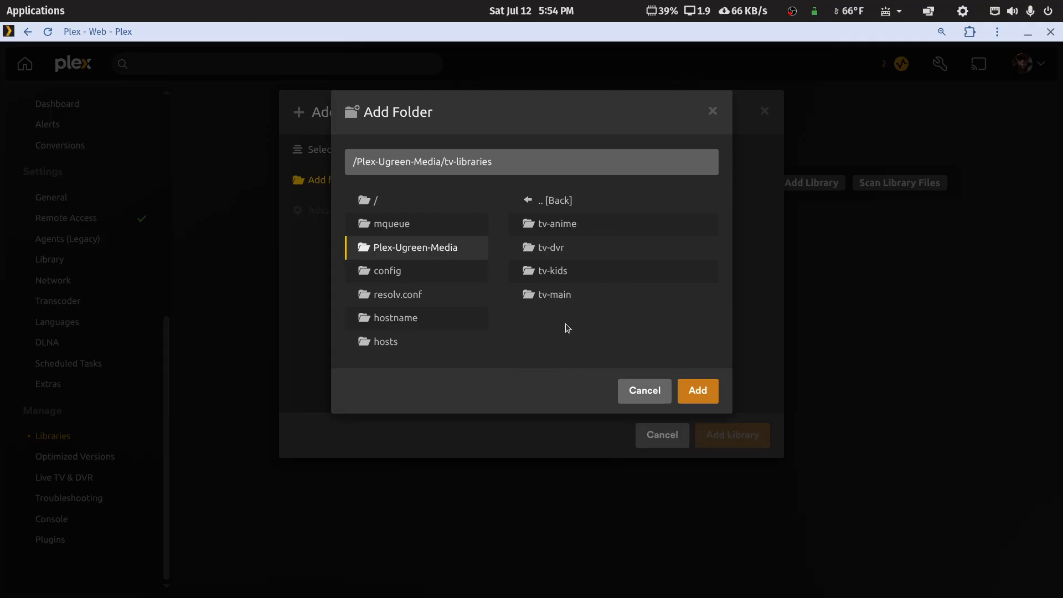
click(557, 297)
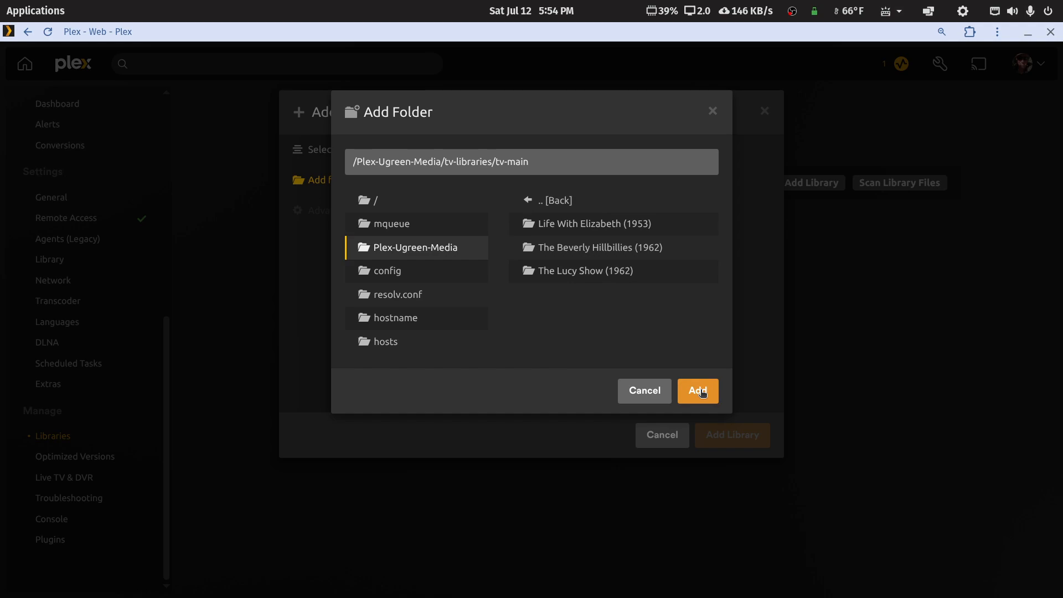
click(701, 392)
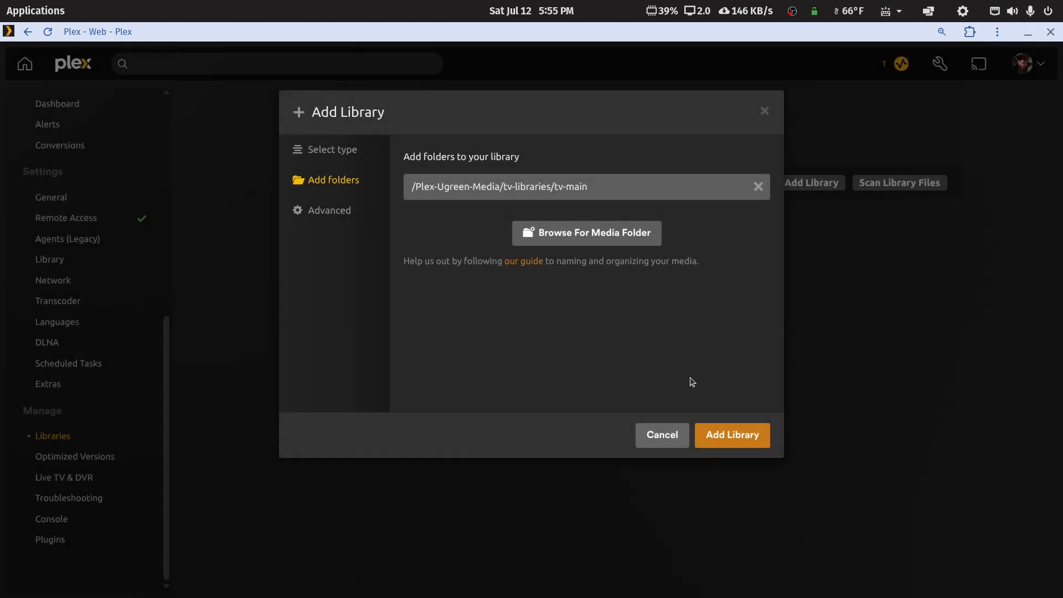
Step: Set the library's advanced episode ordering to TheTVDB and create it
click(336, 217)
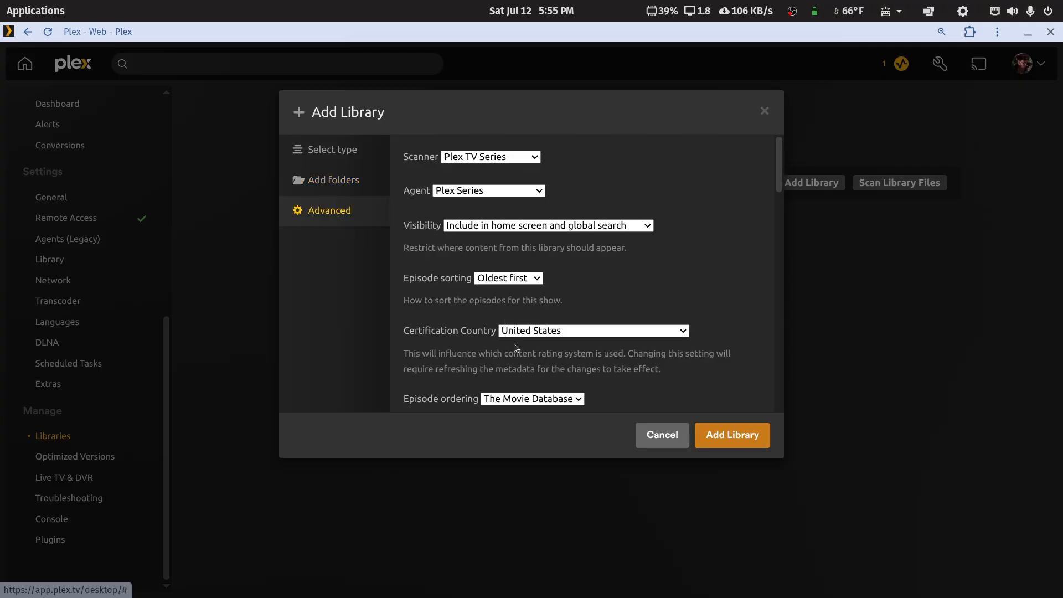
scroll(485, 326, down, 2)
click(573, 315)
click(528, 347)
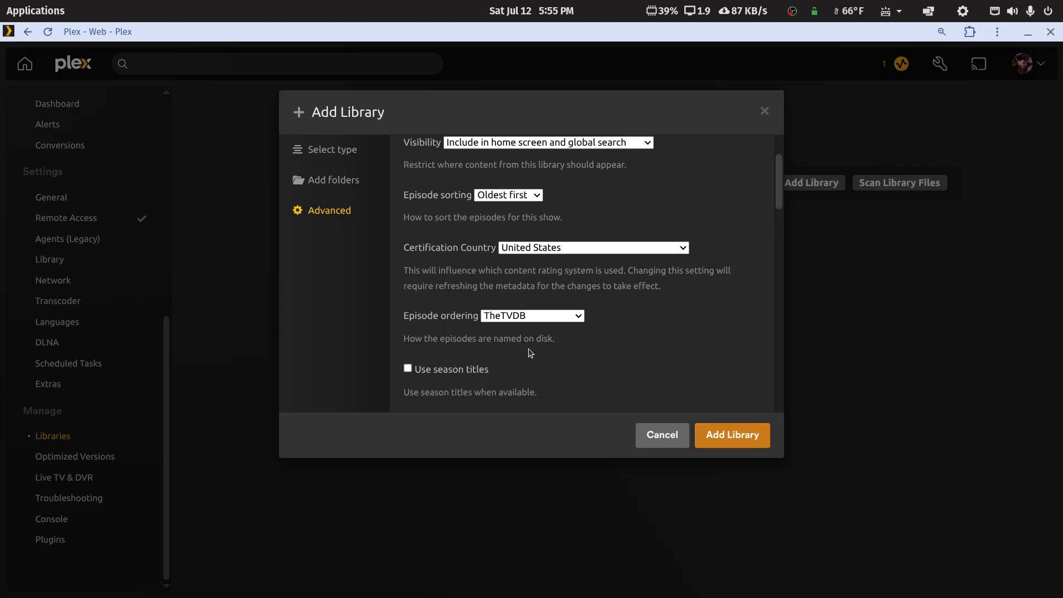
click(734, 436)
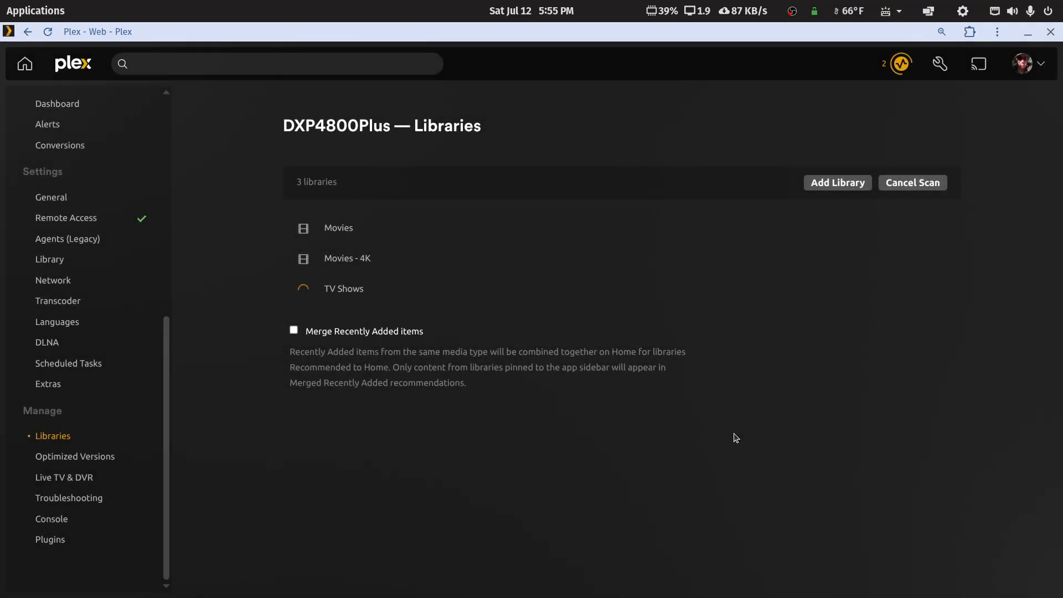
click(344, 295)
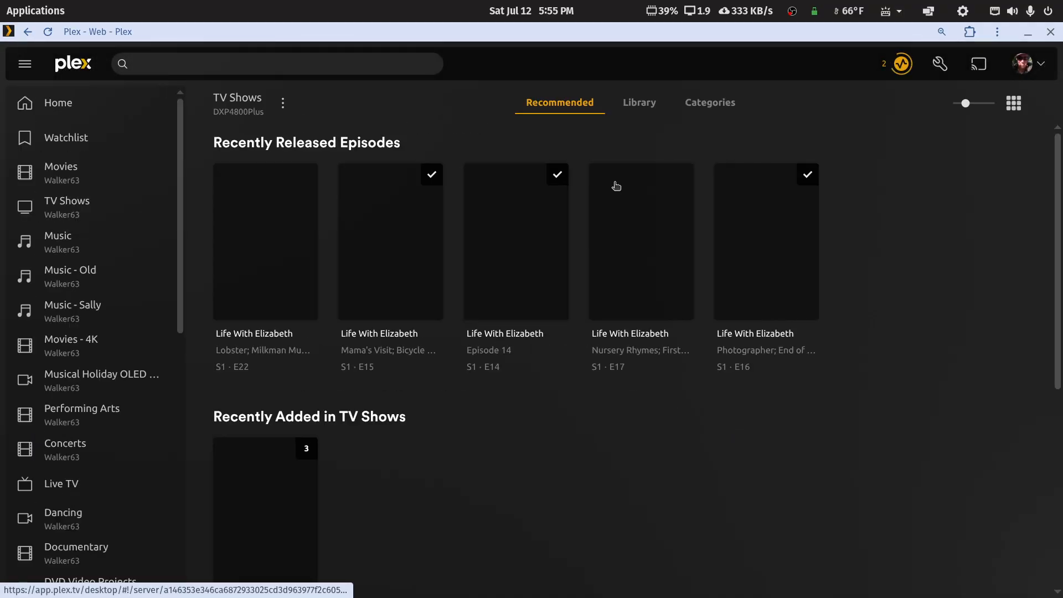
click(642, 105)
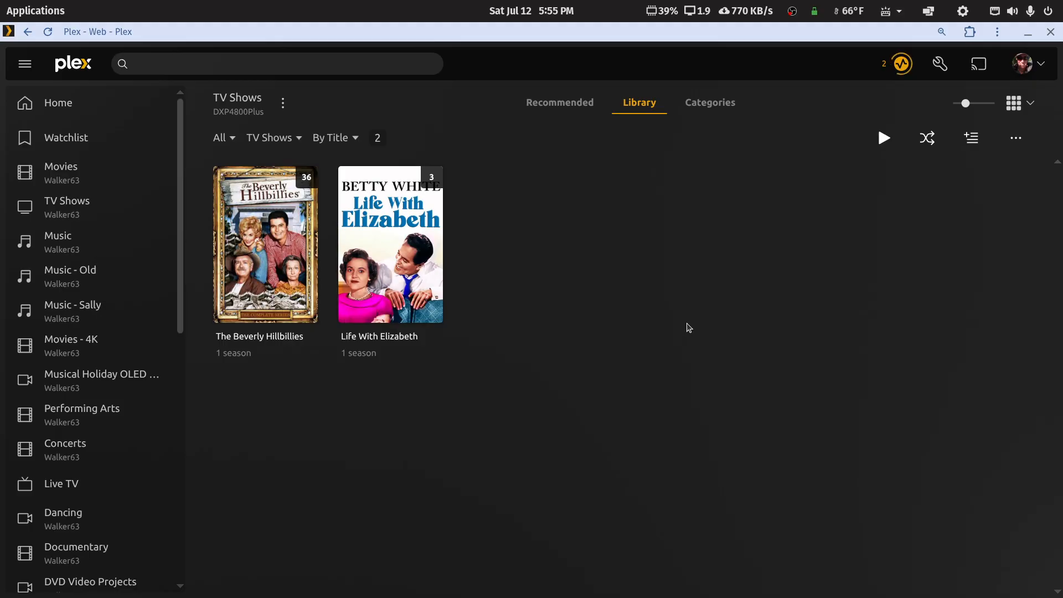
click(566, 107)
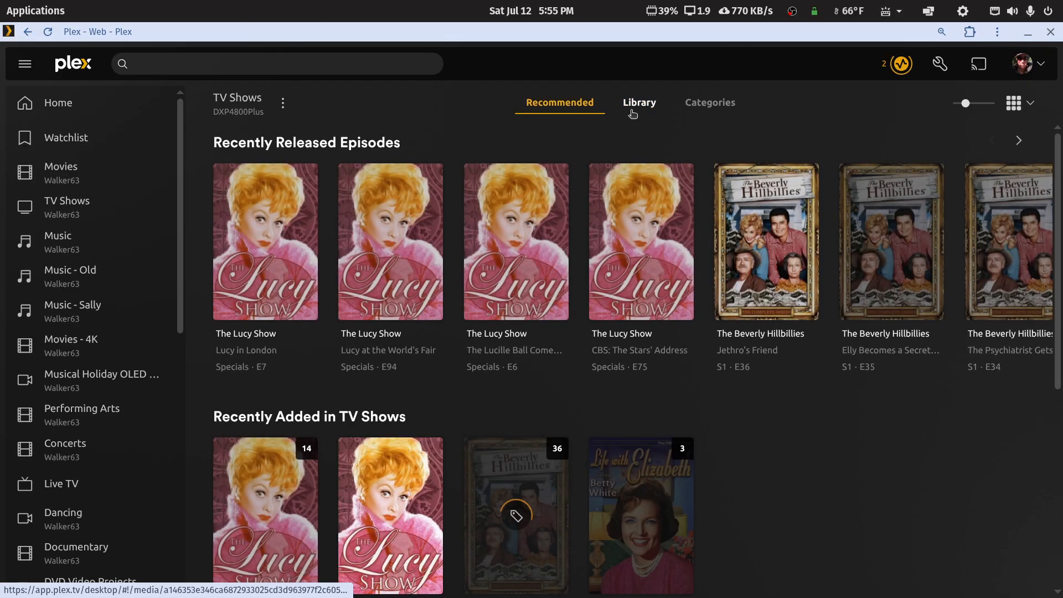
click(640, 110)
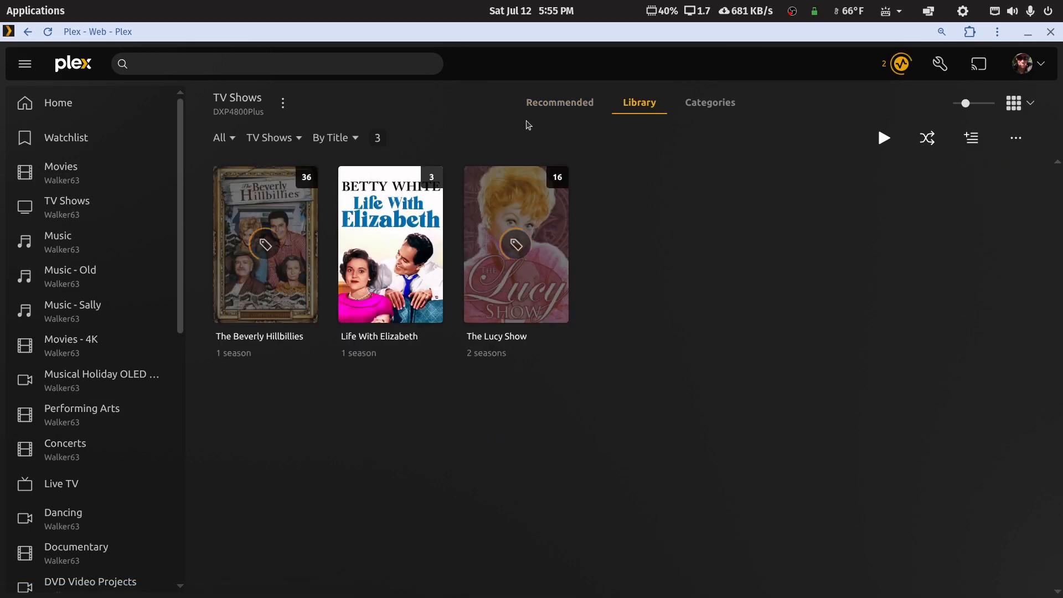
right_click(475, 103)
click(490, 121)
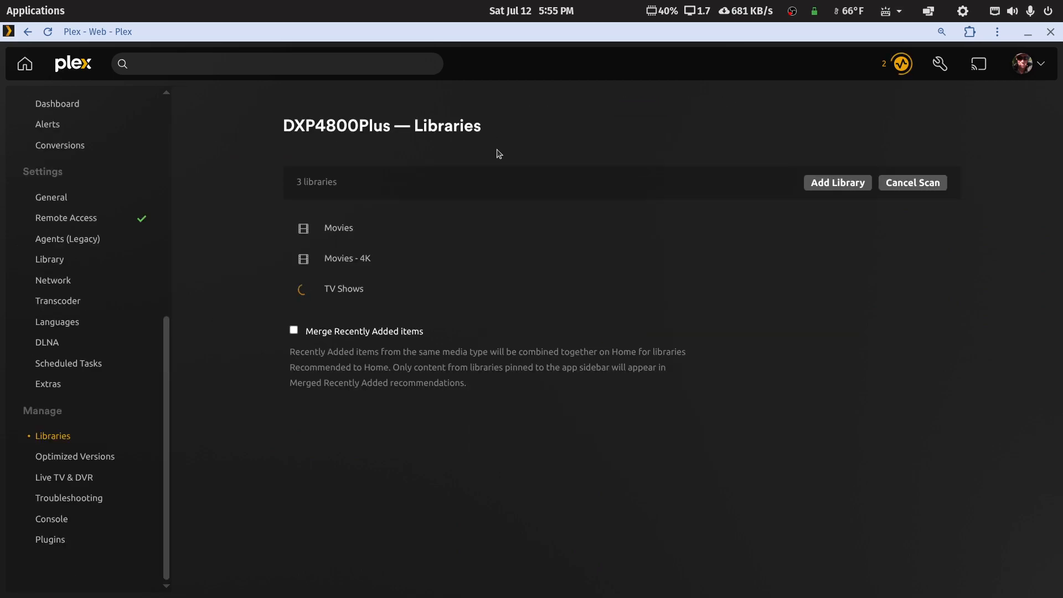
Step: Start a new TV Shows library named 'TV Shows - Cartoons'
click(810, 182)
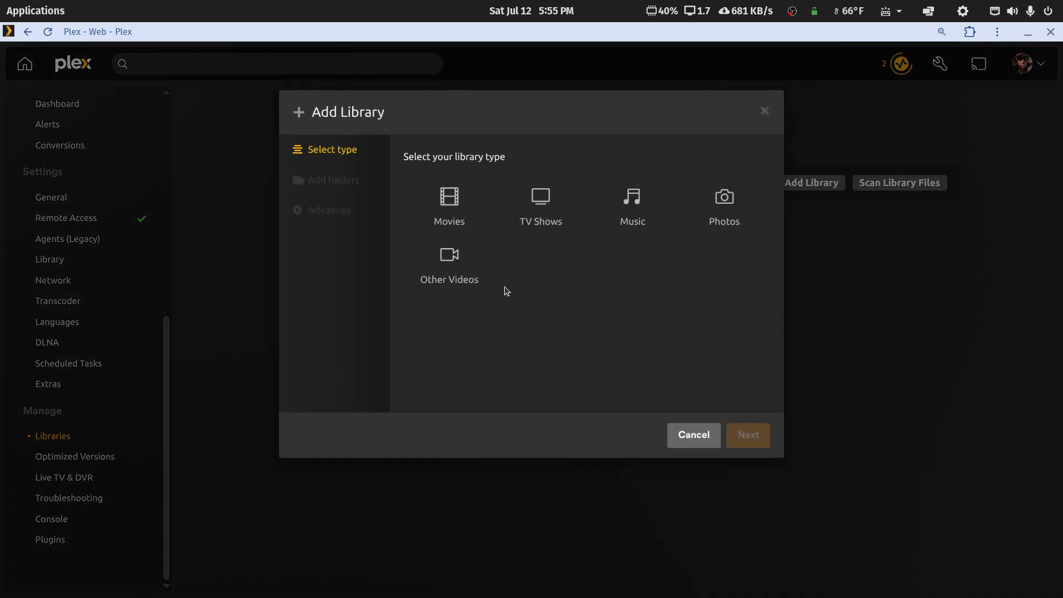
click(541, 205)
click(492, 345)
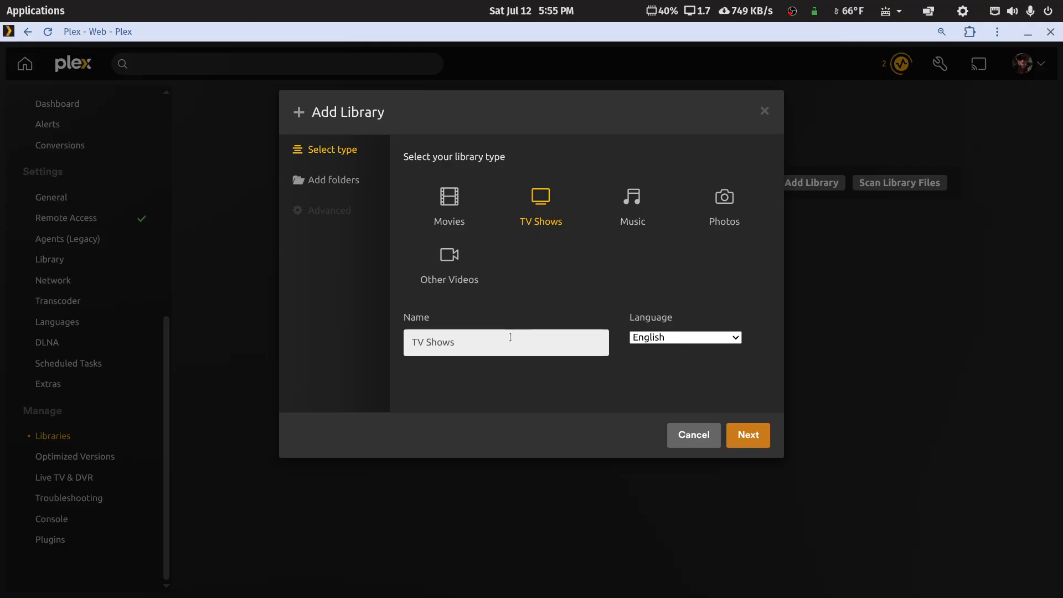
text(- Cartoons)
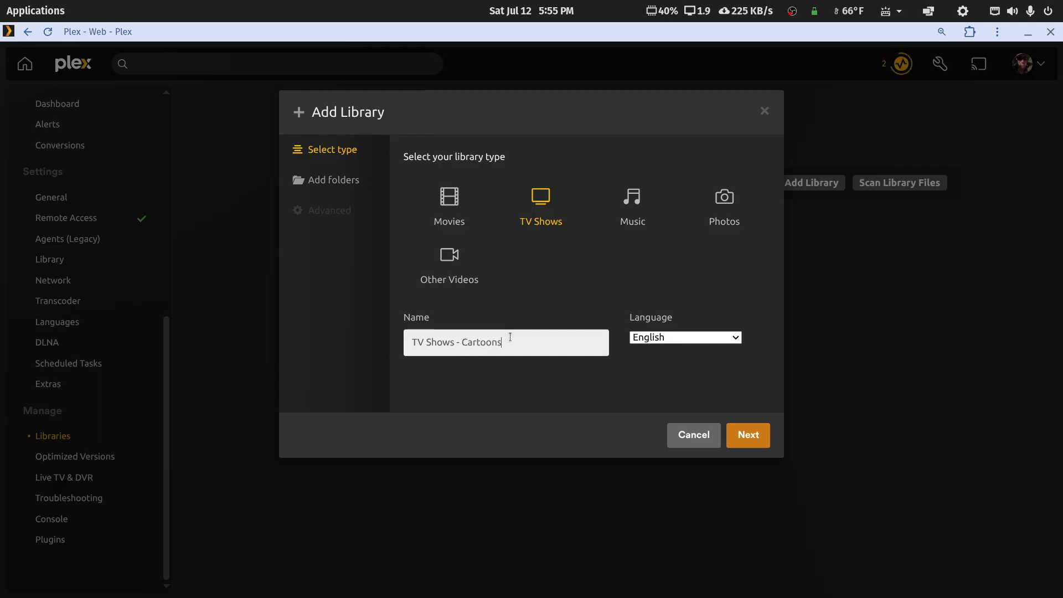
click(745, 433)
Step: Choose /Plex-Ugreen-Media/tv-libraries/tv-kids as the library's folder
click(568, 209)
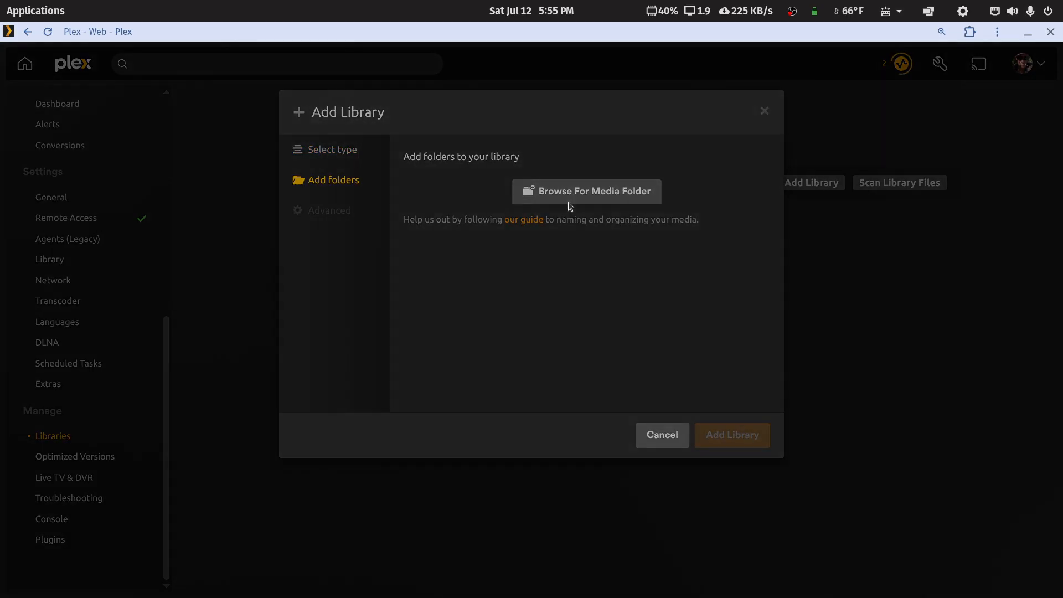
click(414, 254)
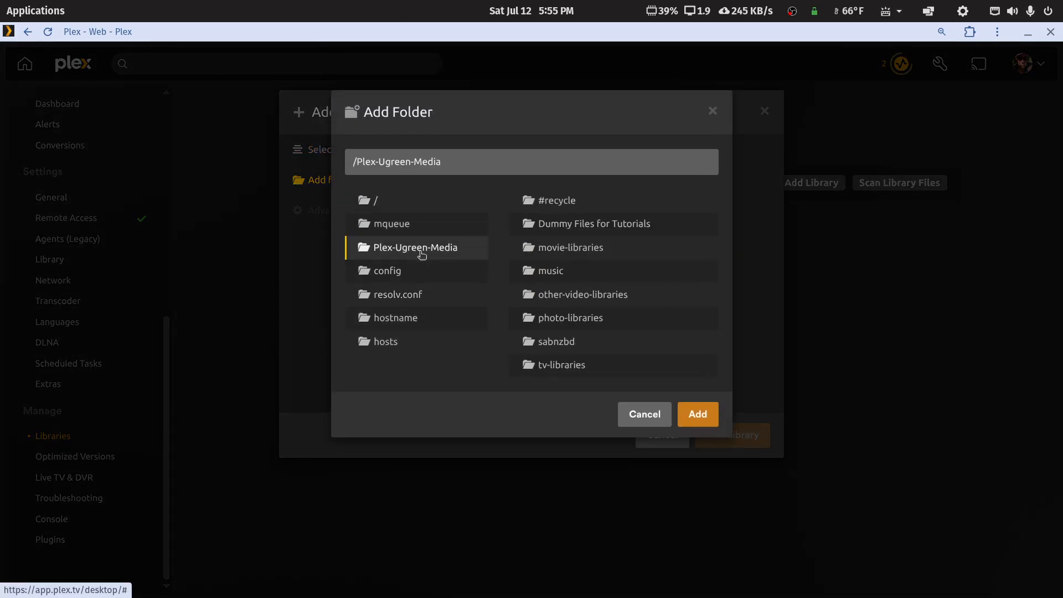
click(557, 367)
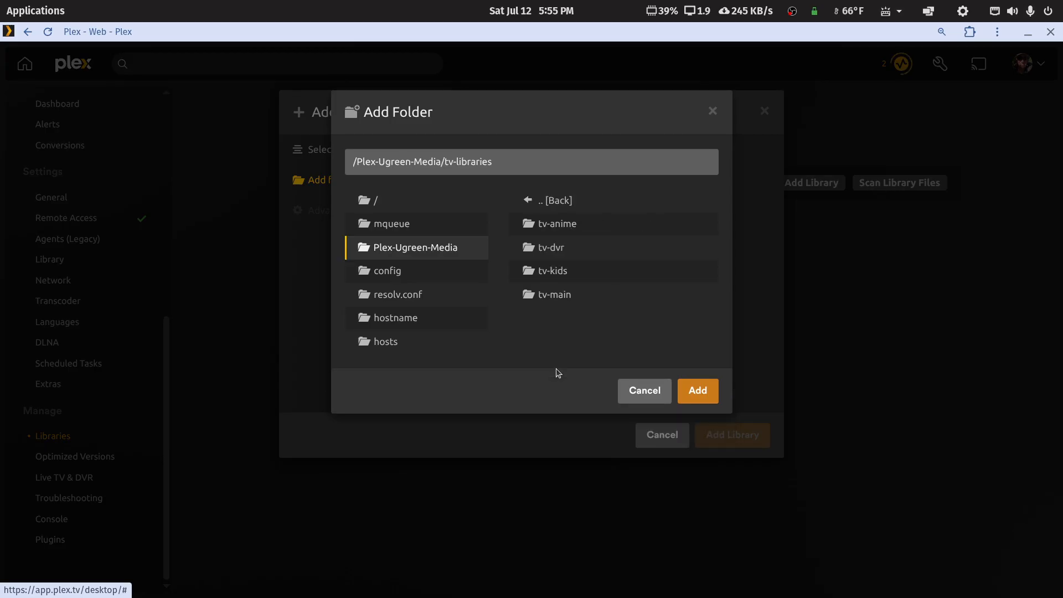
click(556, 273)
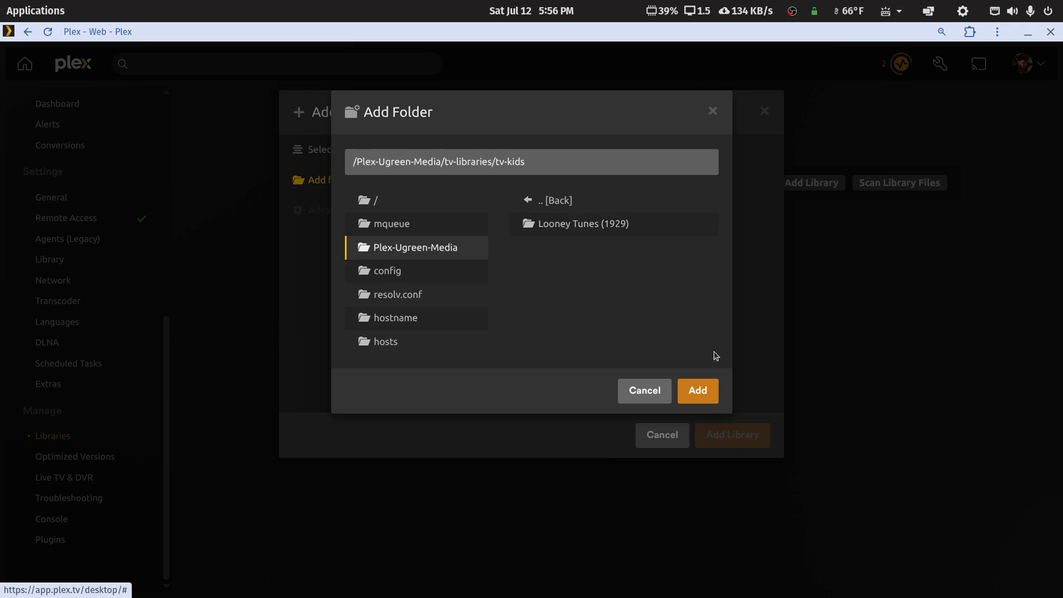
click(702, 393)
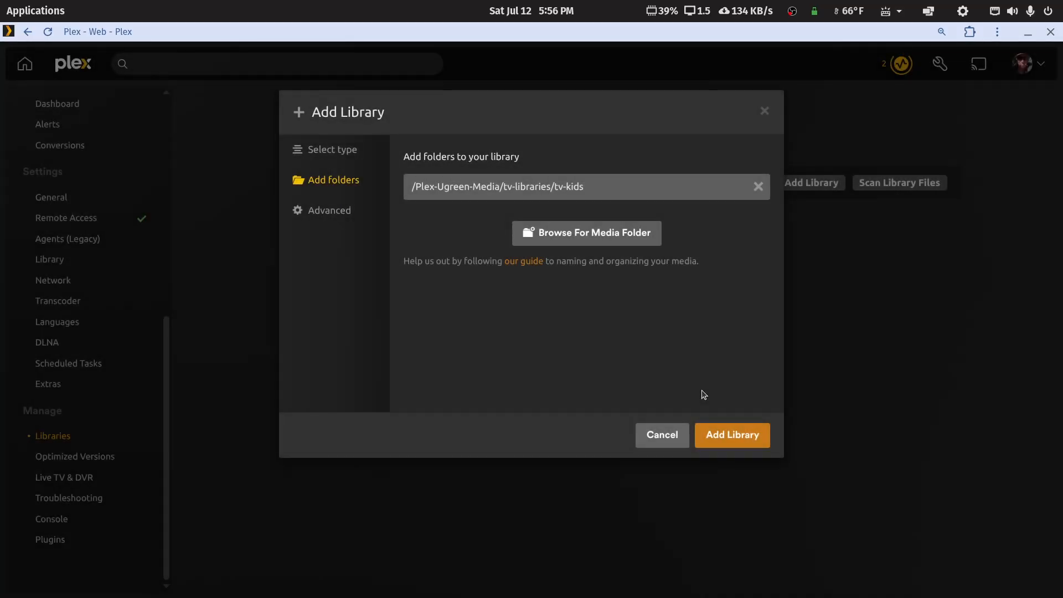
Step: Set the advanced episode ordering to TheTVDB
click(335, 210)
scroll(498, 291, down, 3)
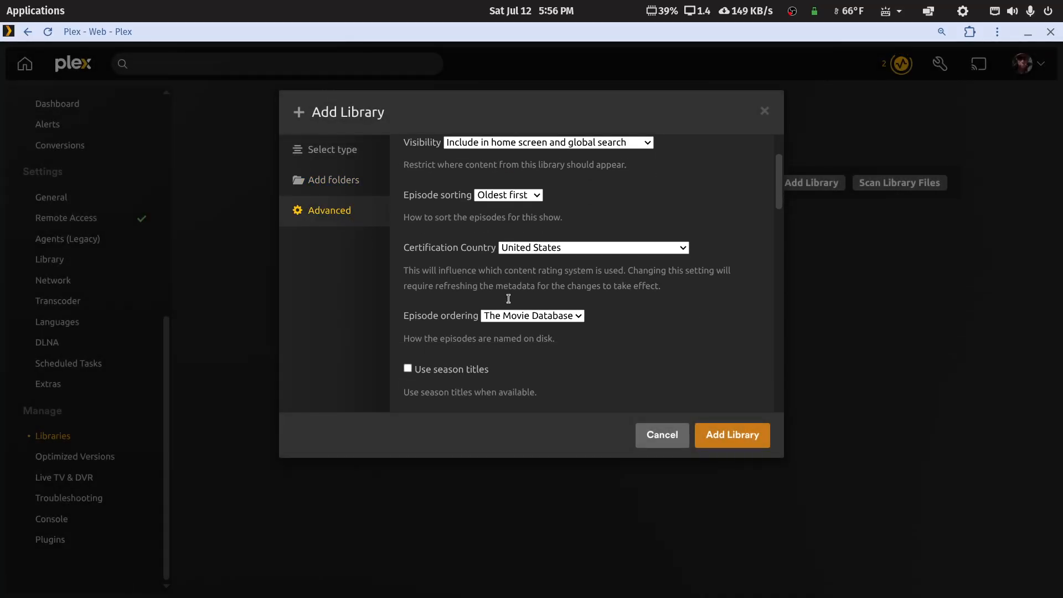
click(578, 316)
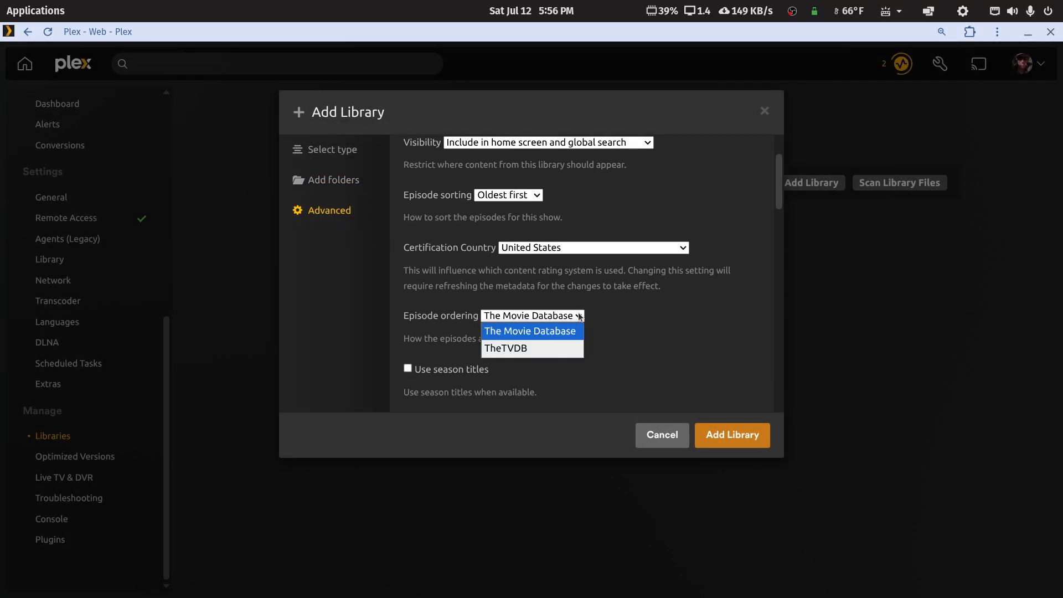
click(528, 348)
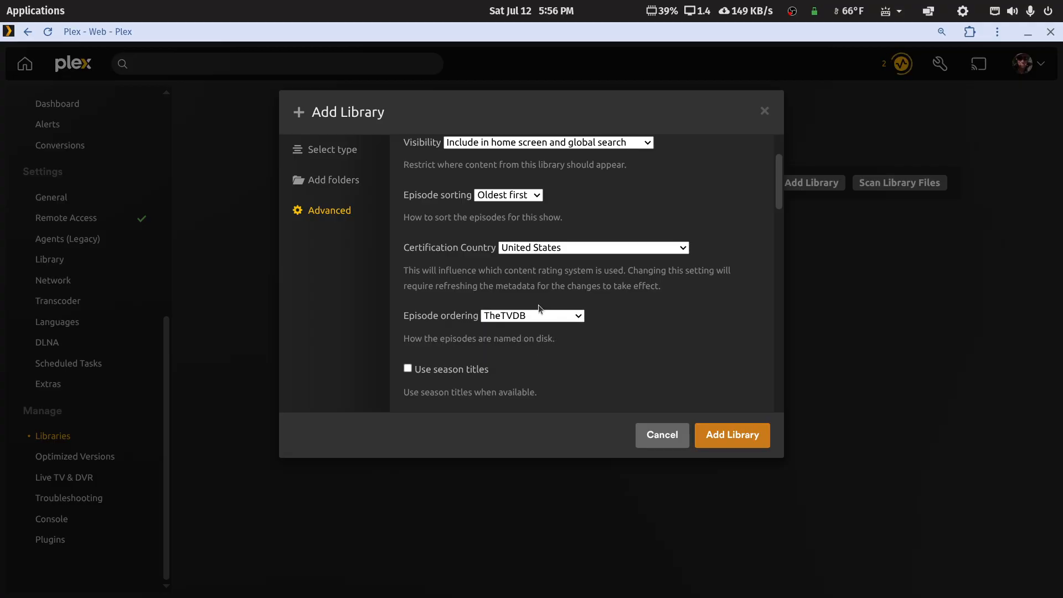
Step: Create the TV Shows - Cartoons library and begin a new Music library
click(731, 437)
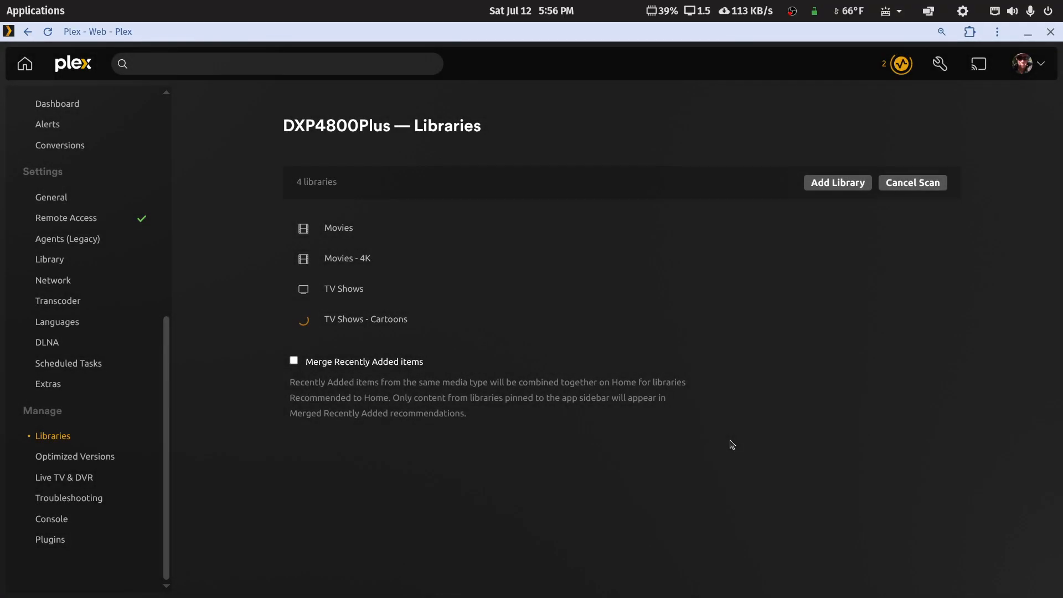
click(836, 183)
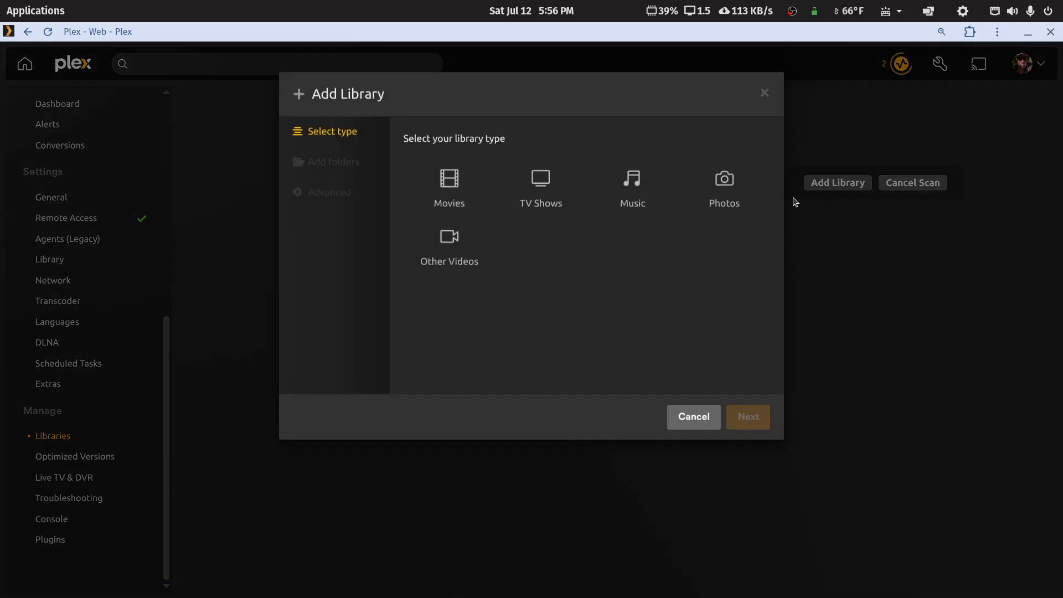
click(616, 209)
click(731, 439)
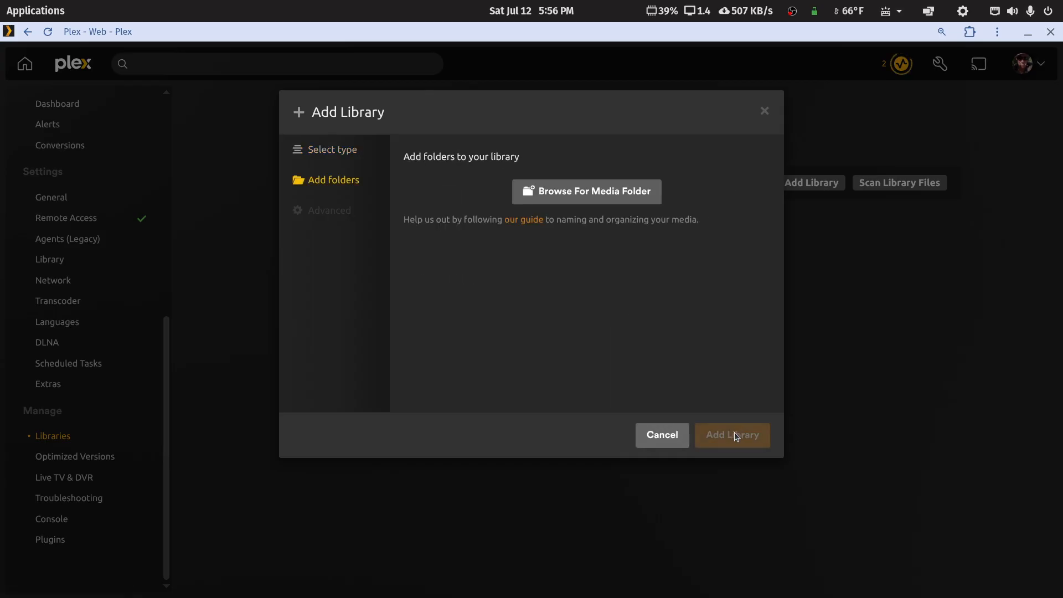
Step: Add /Plex-Ugreen-Media/music/music-main as the Music library's folder and create the library
click(629, 195)
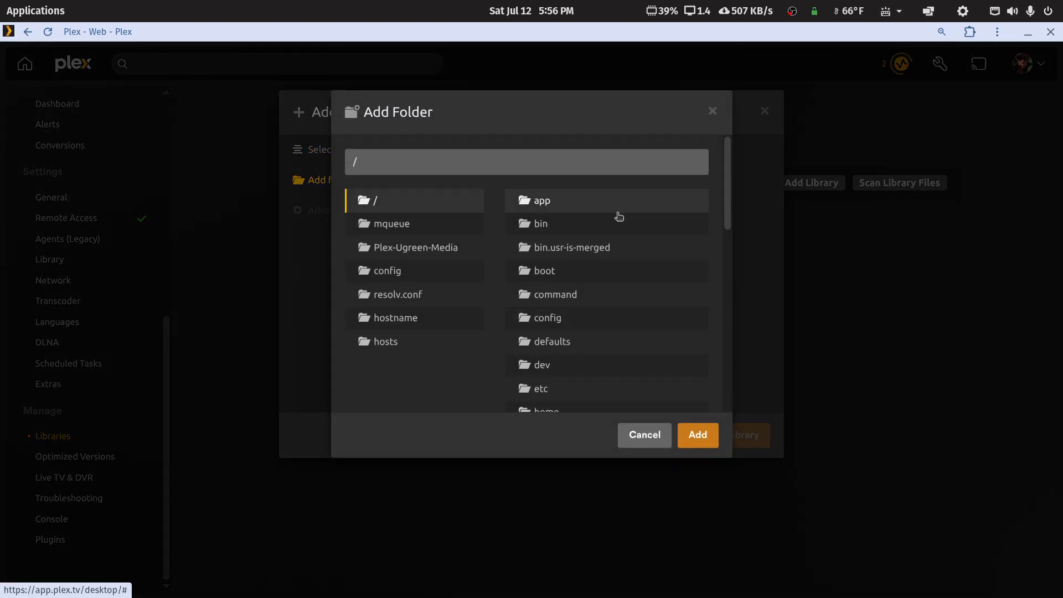
click(413, 252)
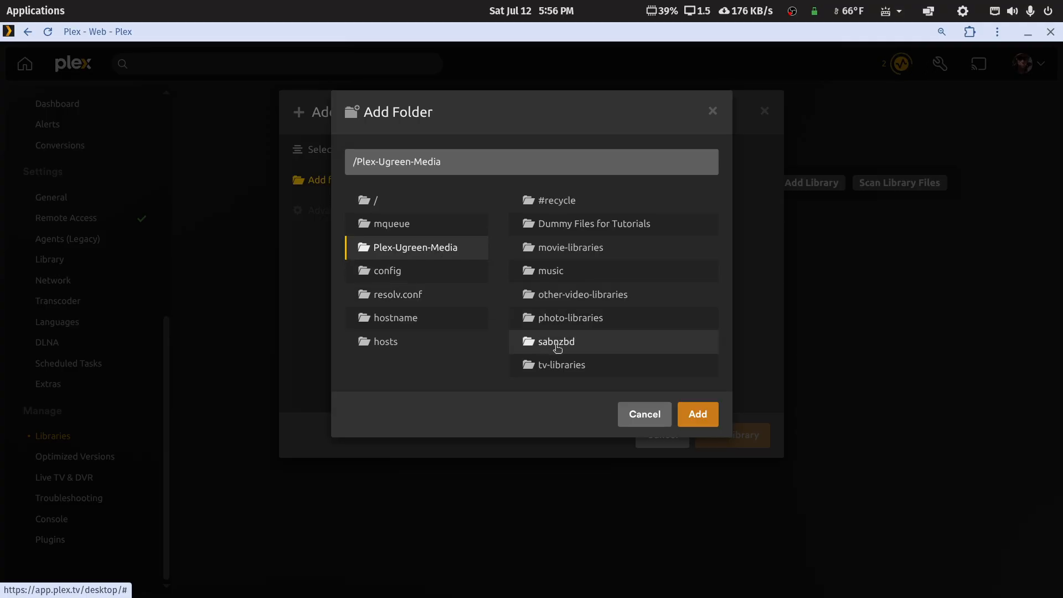
click(555, 274)
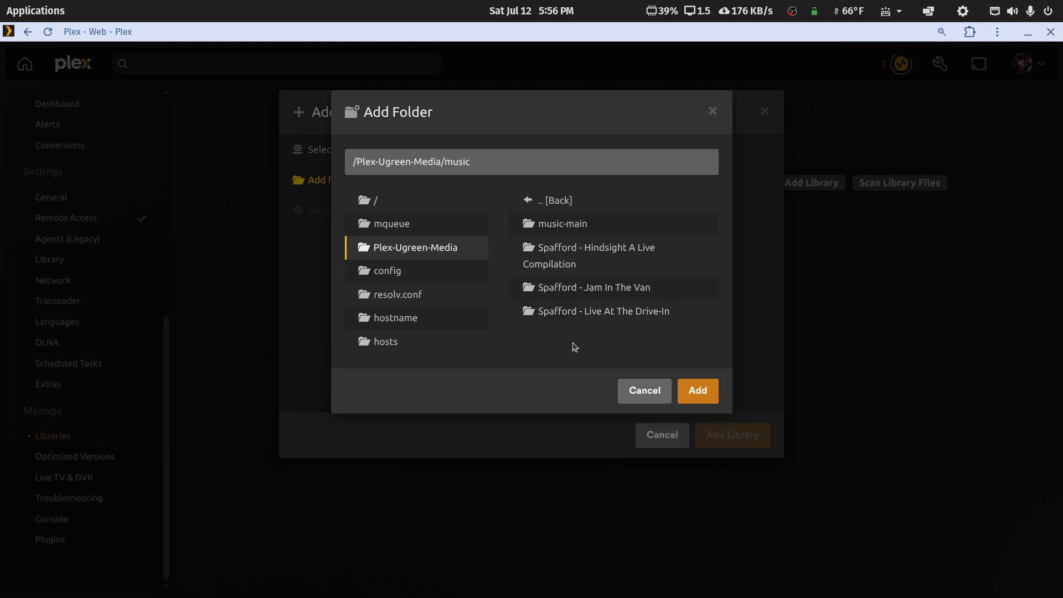
click(573, 226)
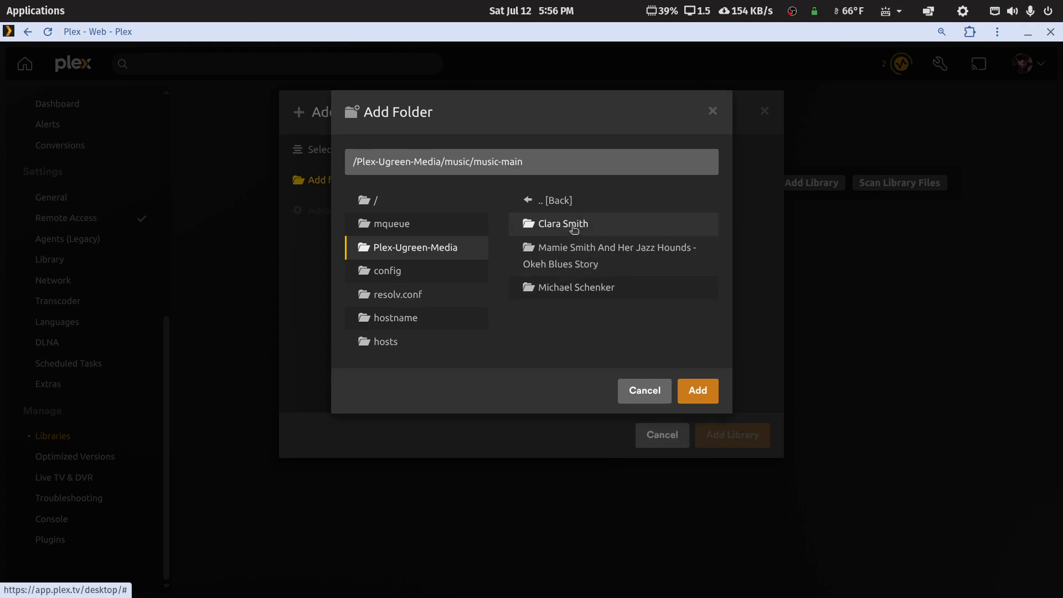
click(707, 392)
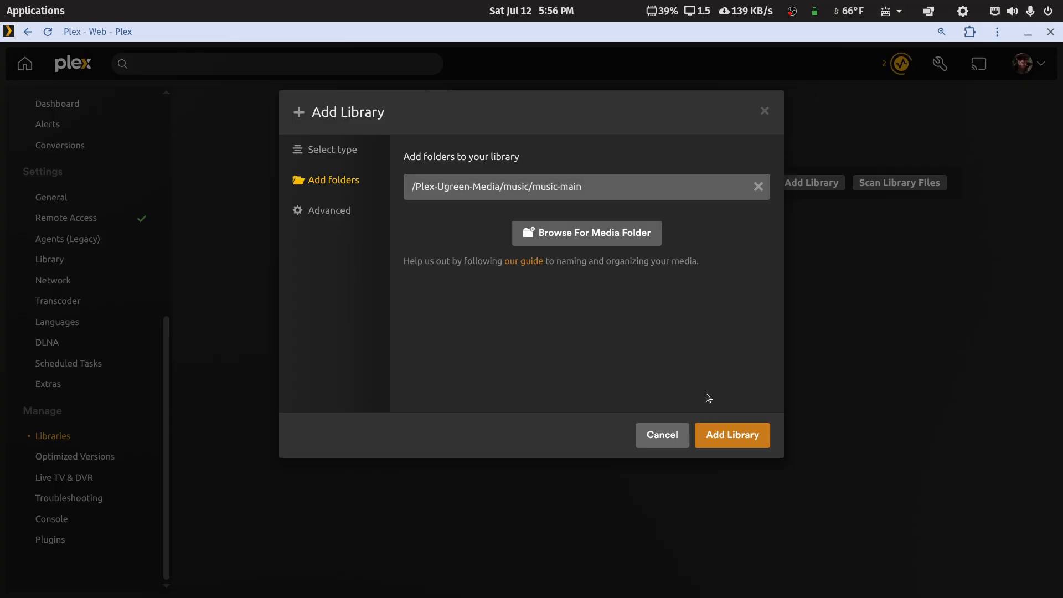
click(708, 436)
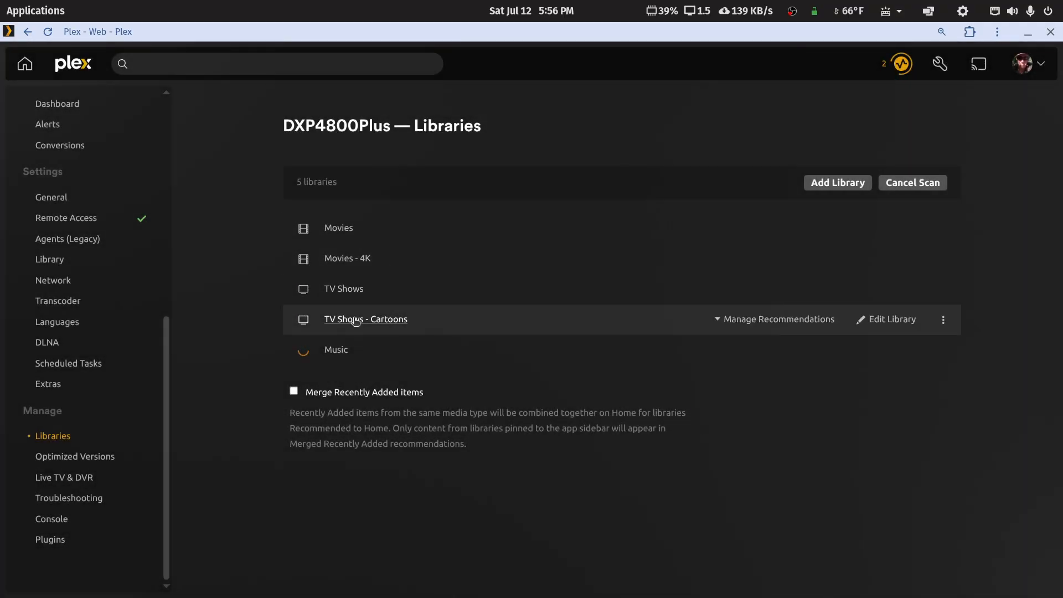
click(356, 320)
click(663, 104)
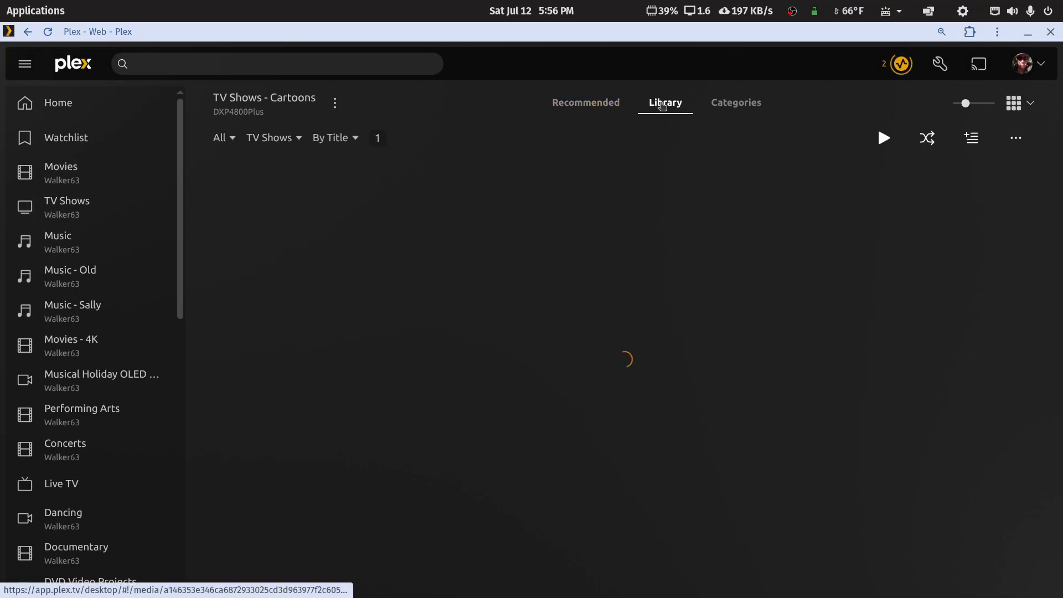
click(319, 272)
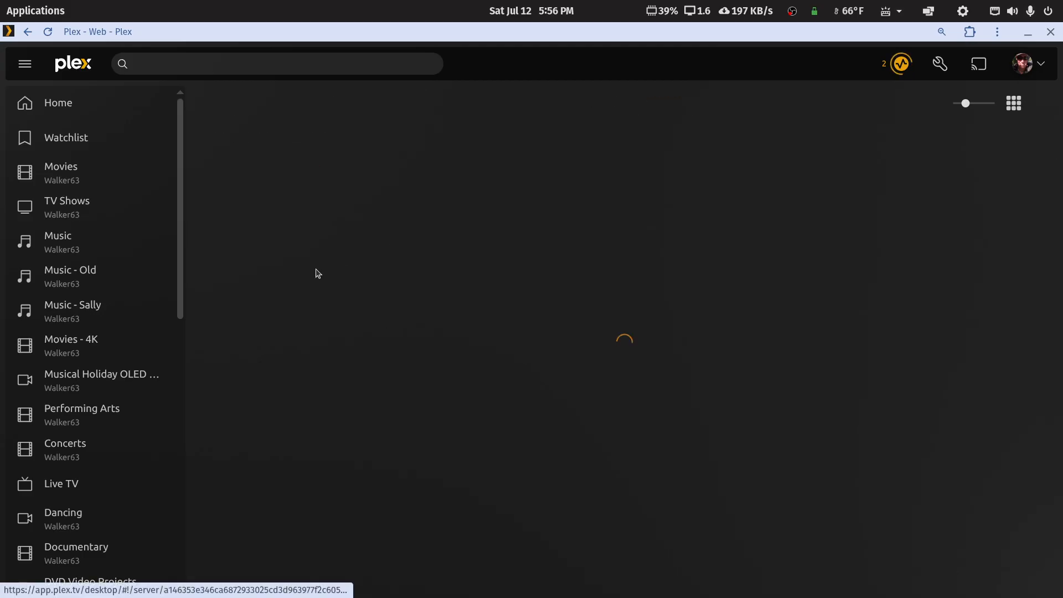
scroll(527, 304, down, 5)
scroll(576, 193, up, 5)
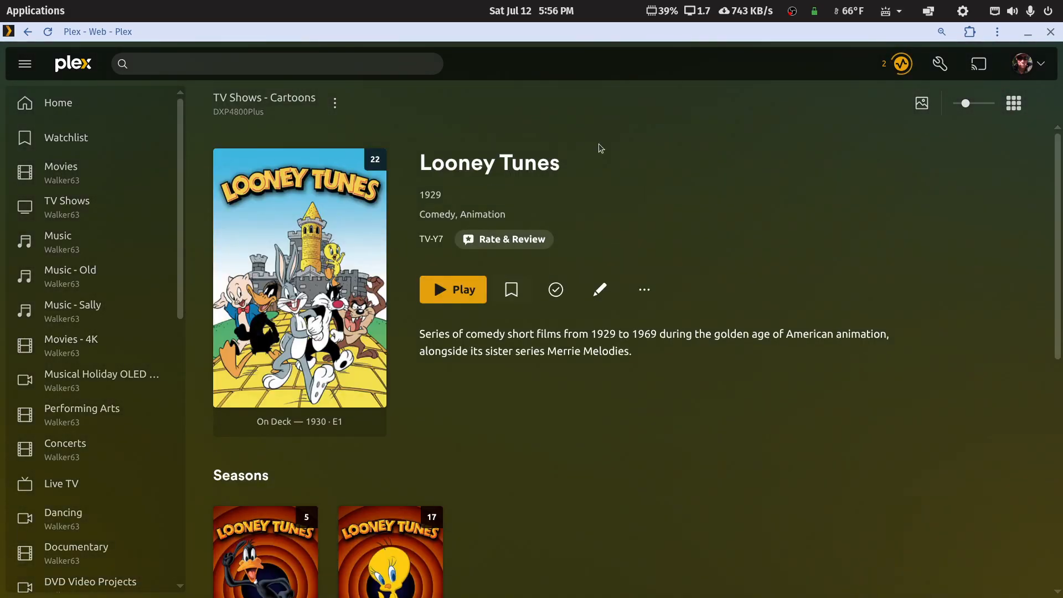
scroll(605, 216, down, 5)
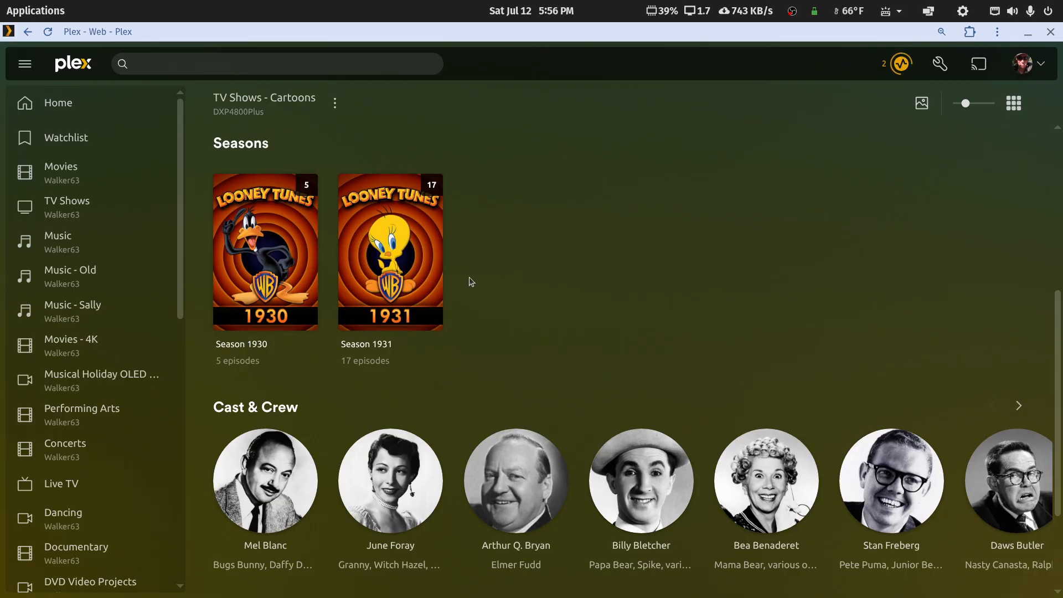
mouse_move(398, 249)
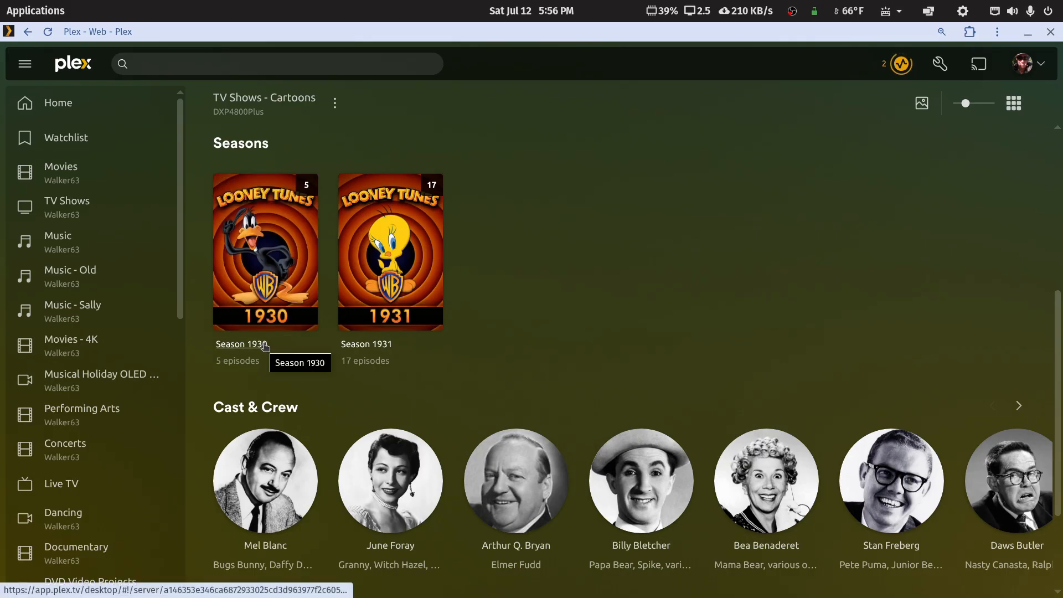
right_click(624, 156)
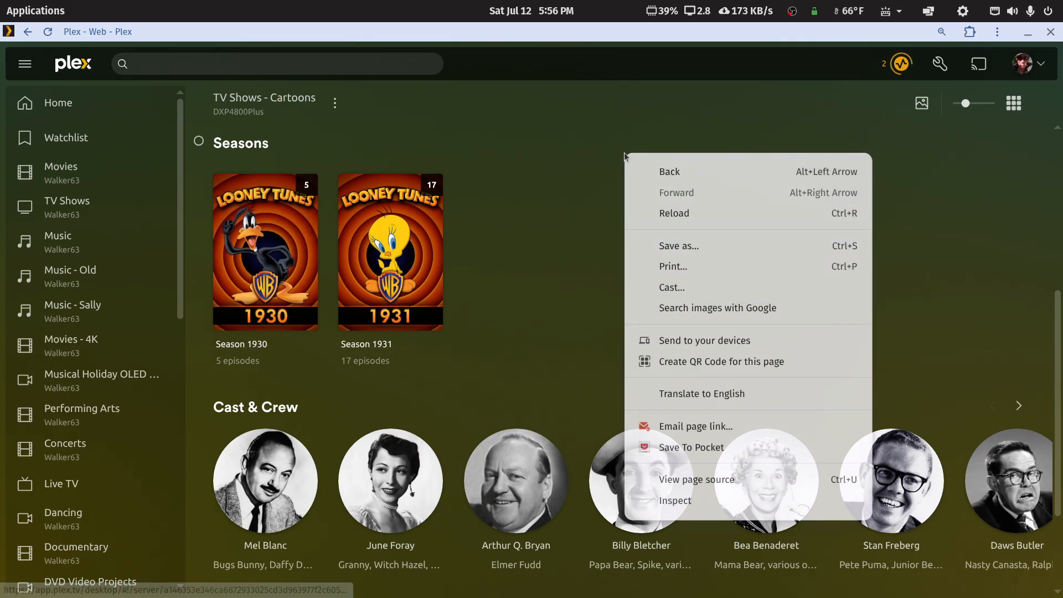
click(637, 171)
right_click(537, 90)
click(560, 95)
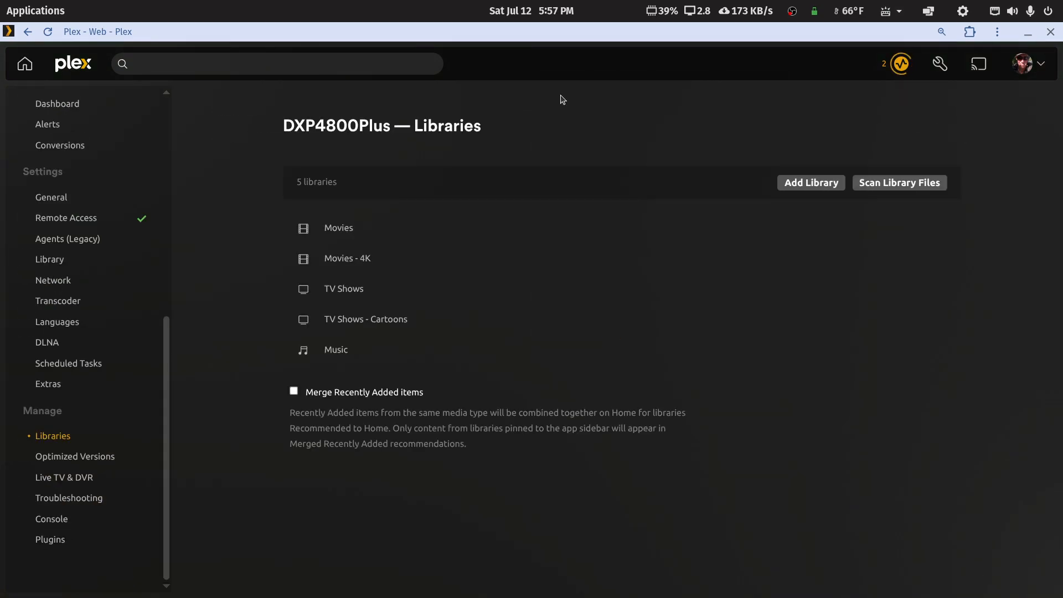
click(338, 355)
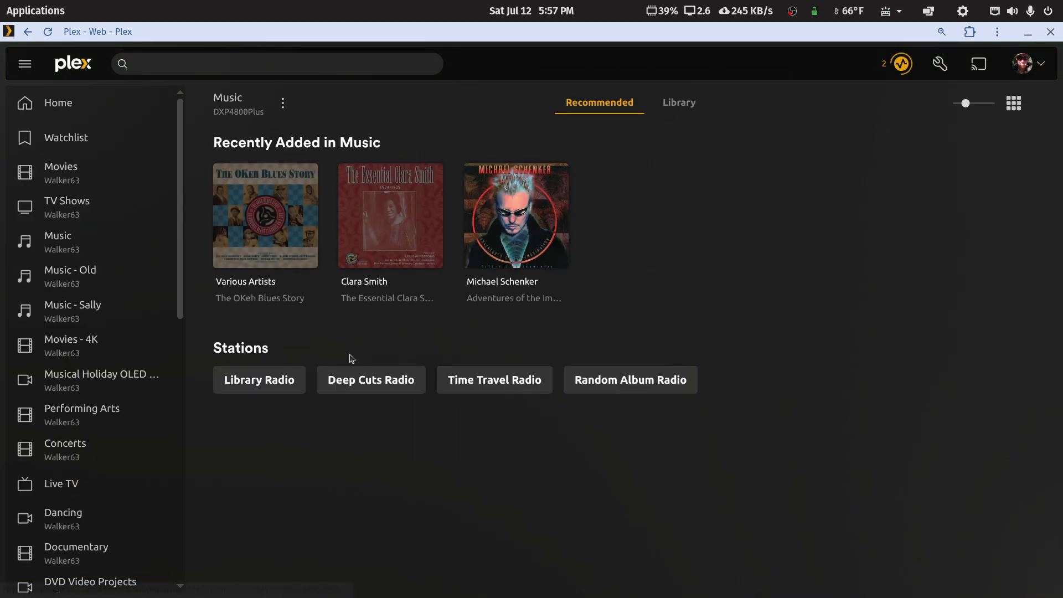
click(681, 104)
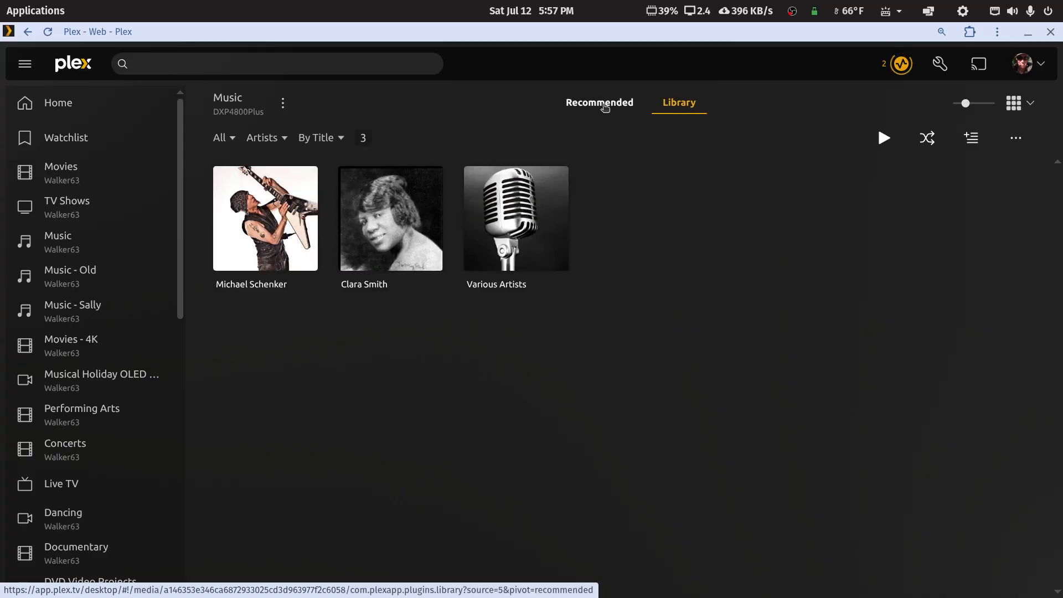
click(262, 138)
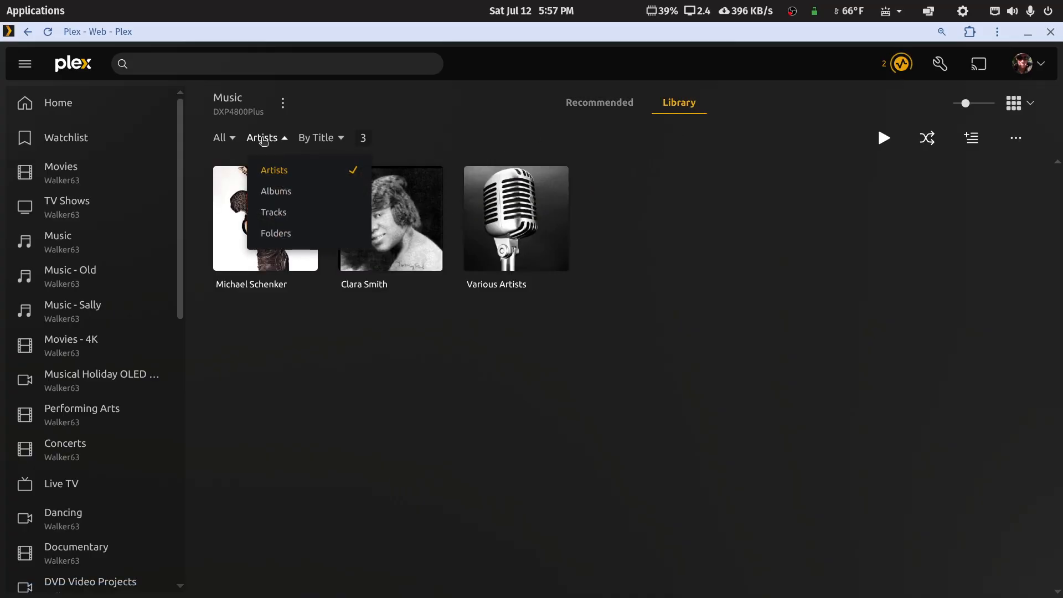
click(269, 191)
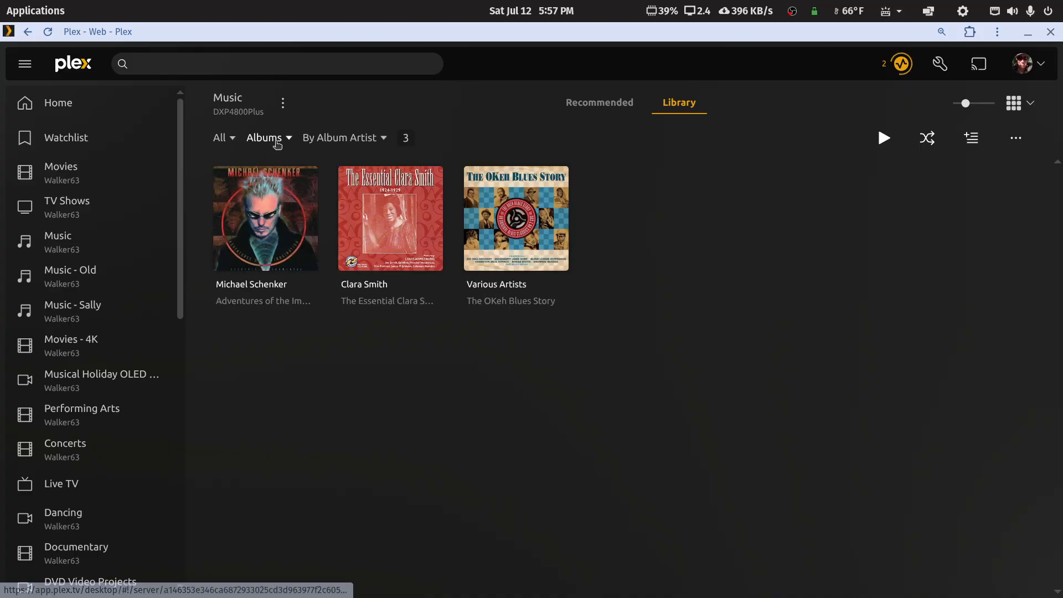
click(277, 140)
click(275, 172)
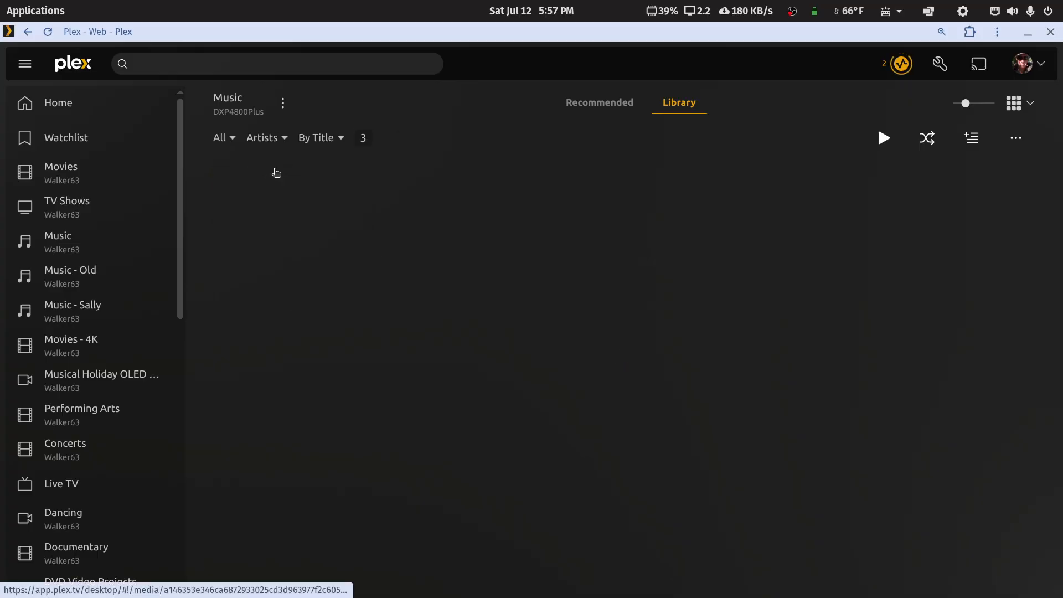
right_click(655, 219)
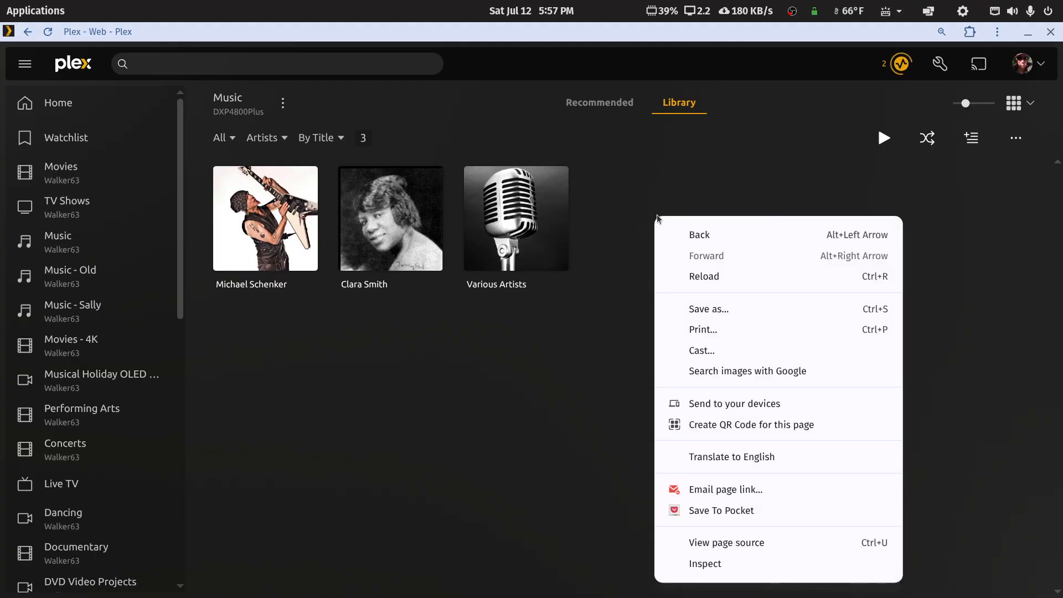
click(696, 234)
Step: Return to the DXP4800Plus server's General settings and go to Transcoder
right_click(654, 152)
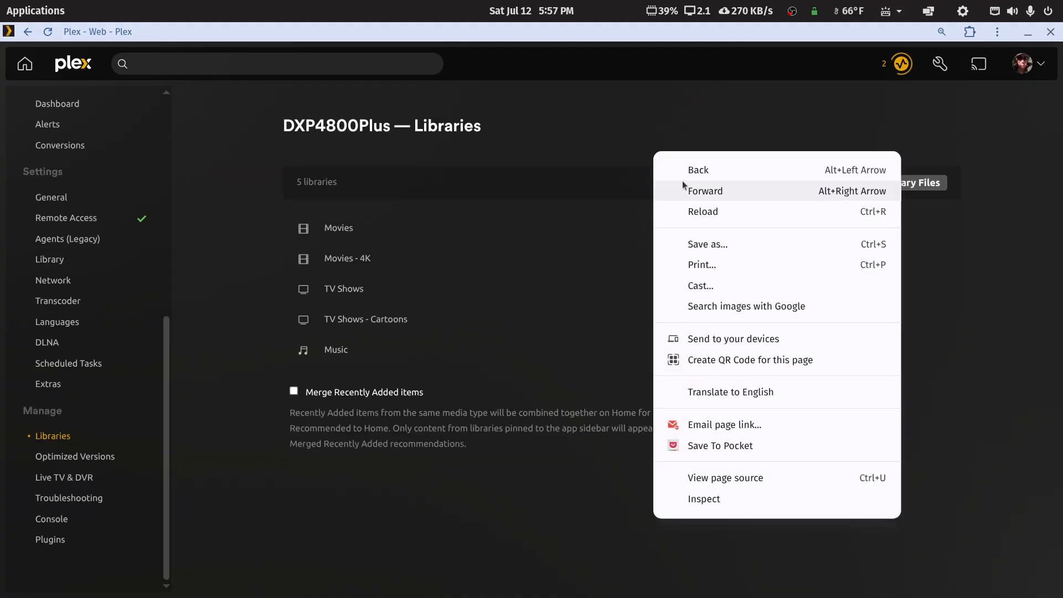
click(691, 170)
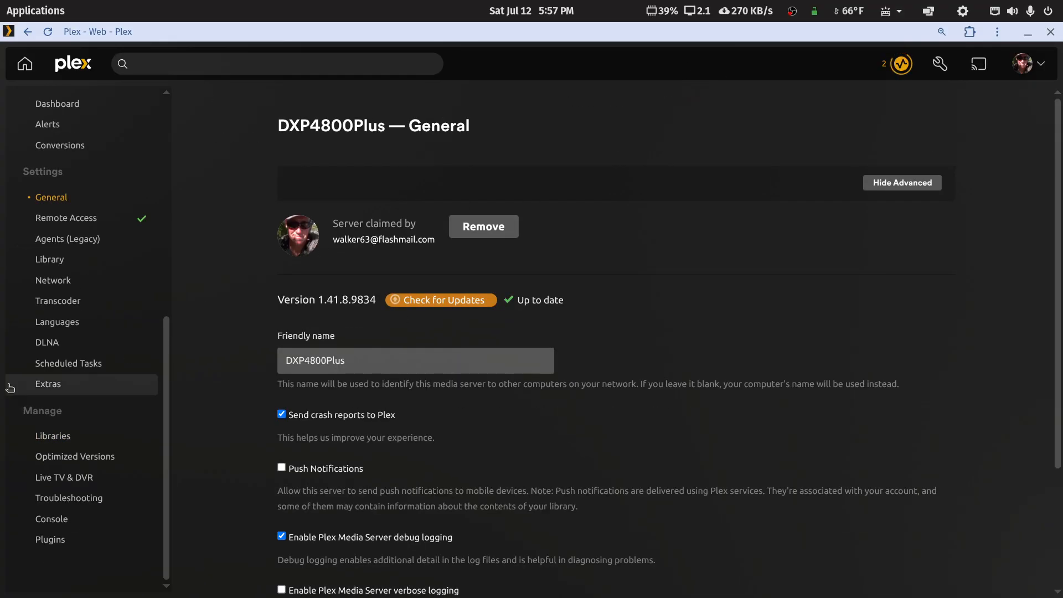
click(58, 302)
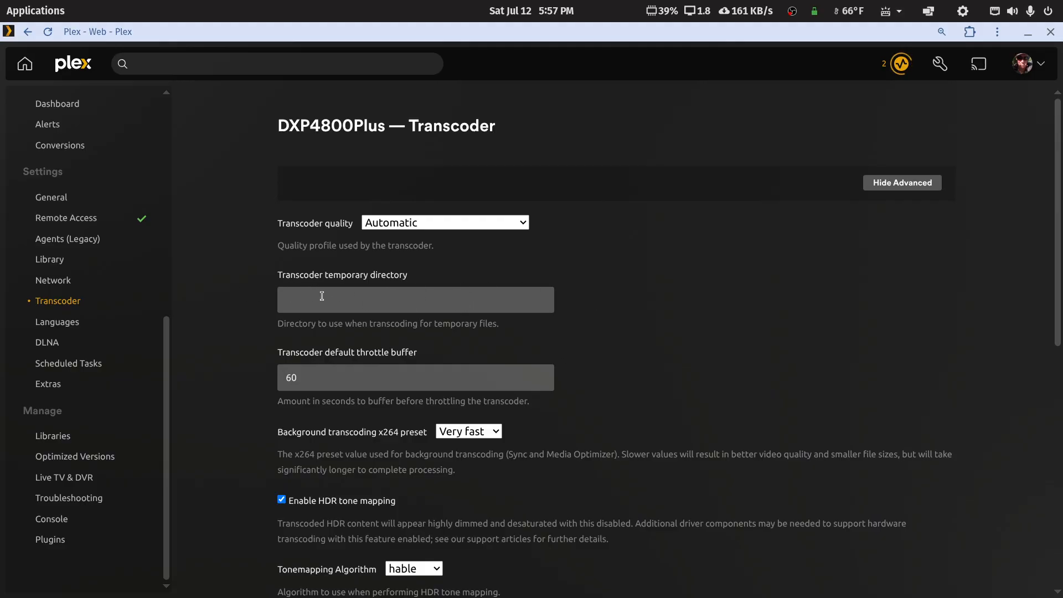
Step: Keep HEVC encoding at HEVC Sources Only and set the transcoding device to Intel Alder Lake-UP3 GT1
scroll(344, 301, down, 5)
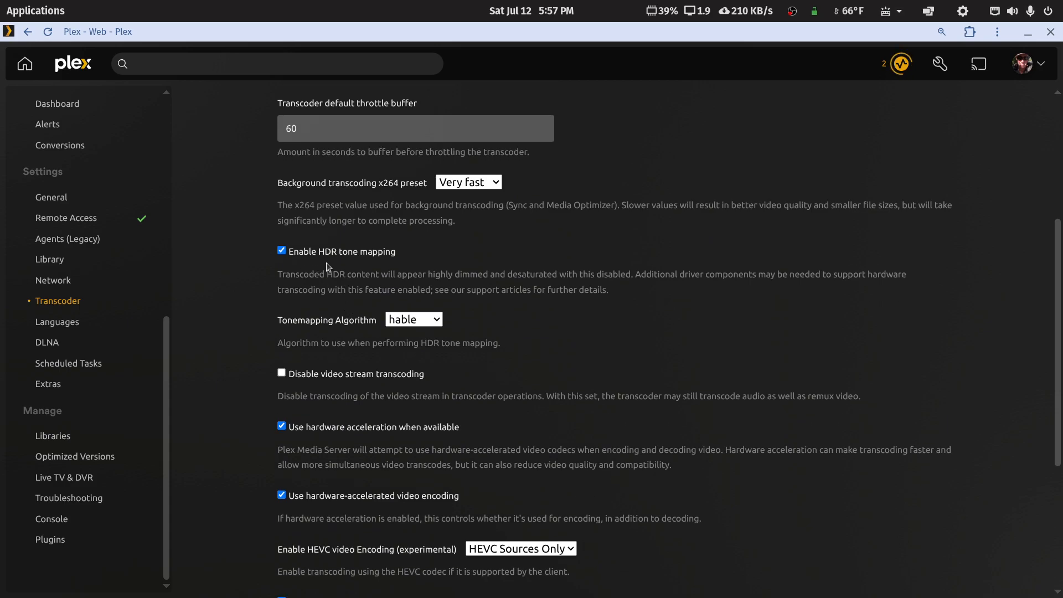
scroll(326, 267, down, 5)
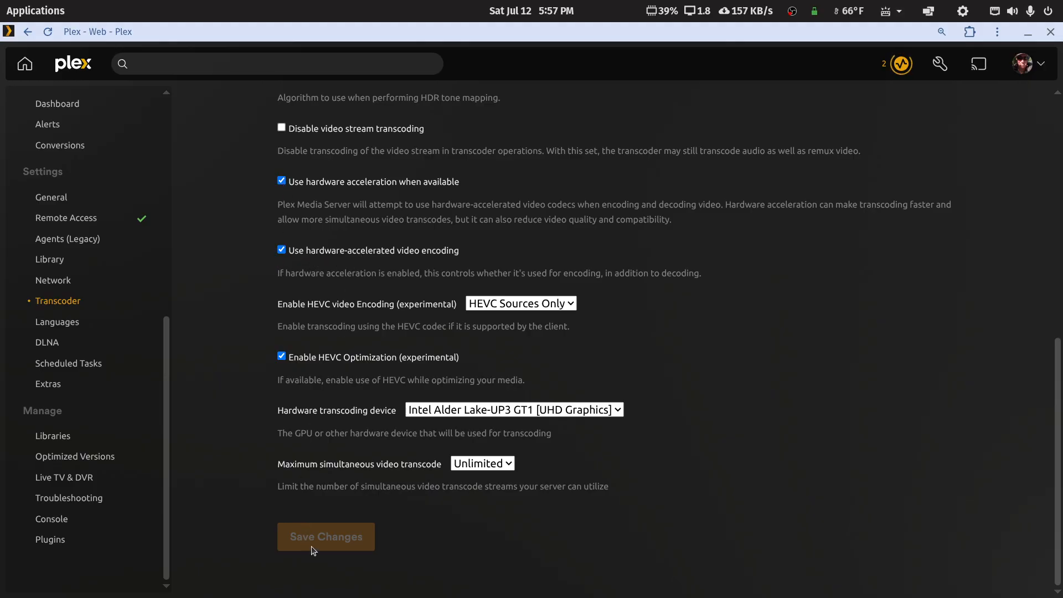
click(573, 308)
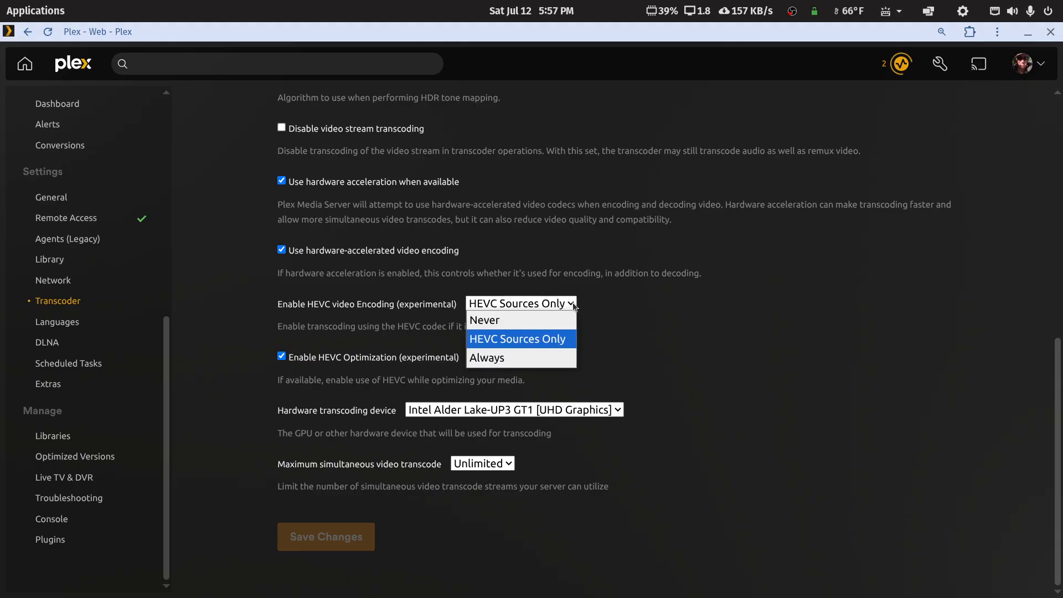
click(574, 307)
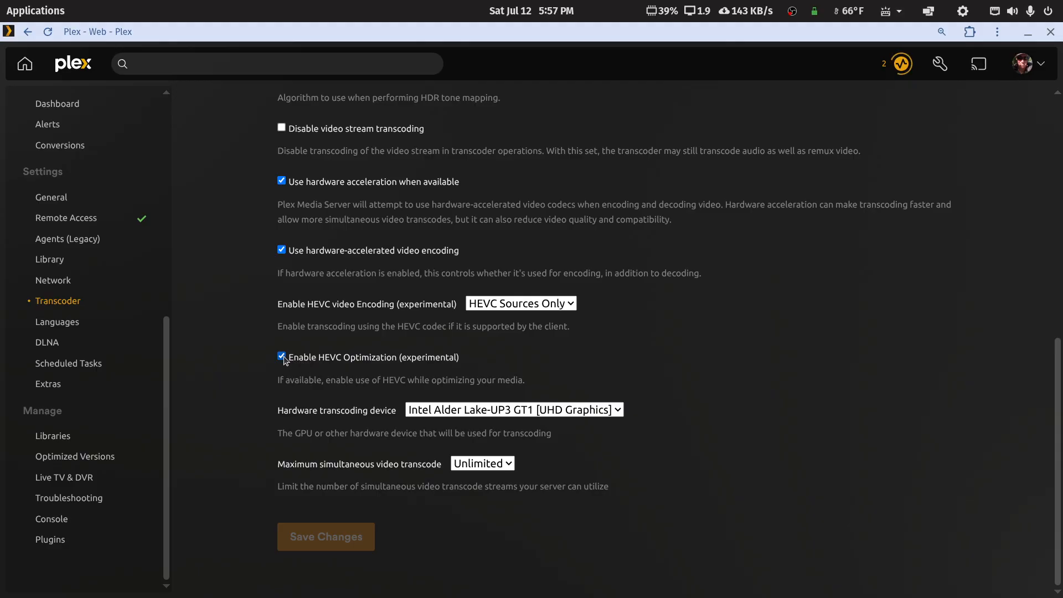
click(620, 410)
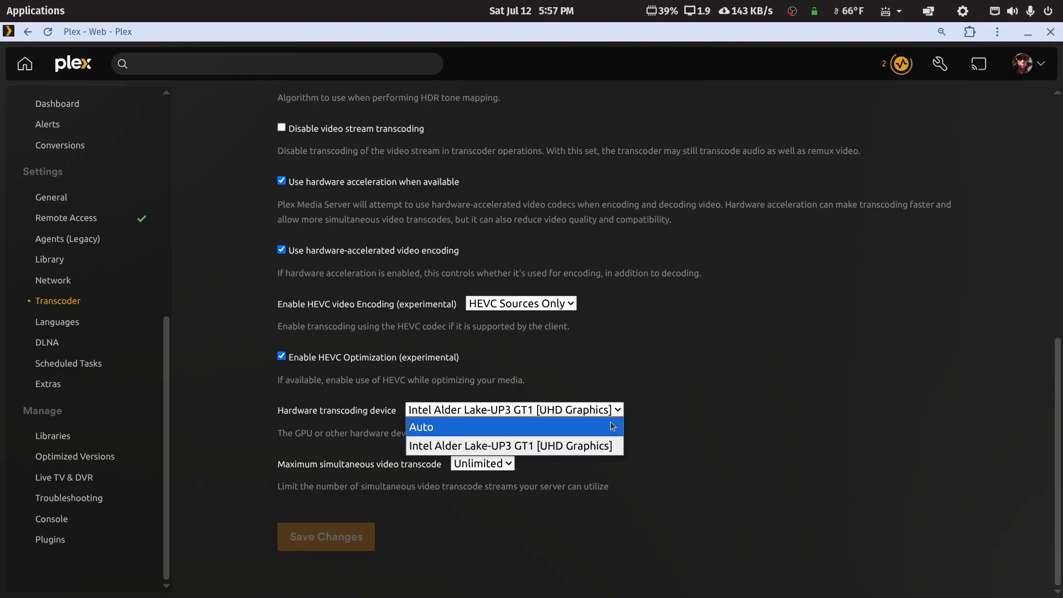
click(612, 426)
click(616, 409)
click(549, 446)
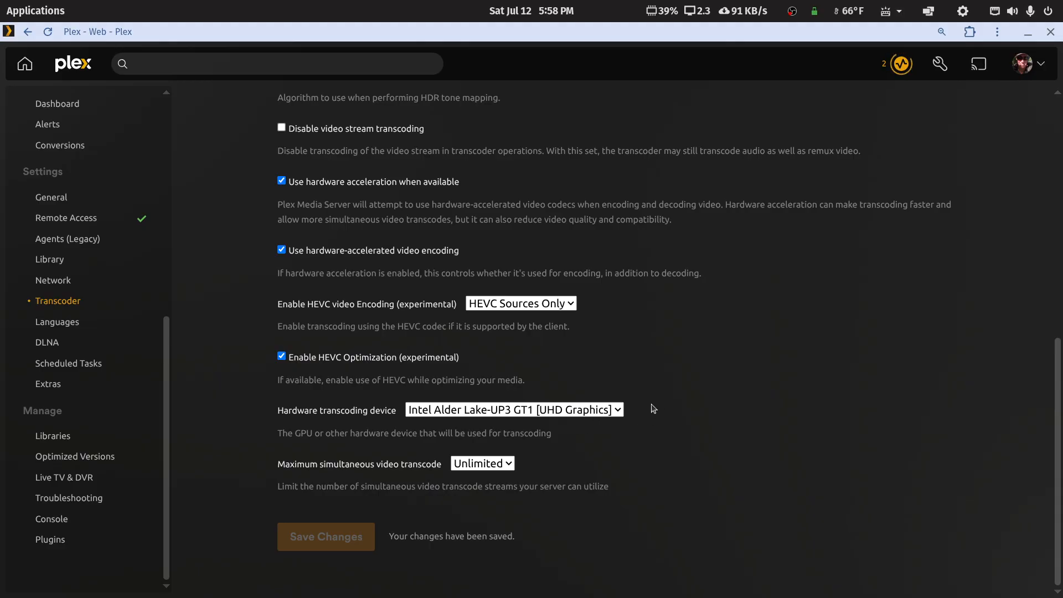
scroll(658, 409, up, 9)
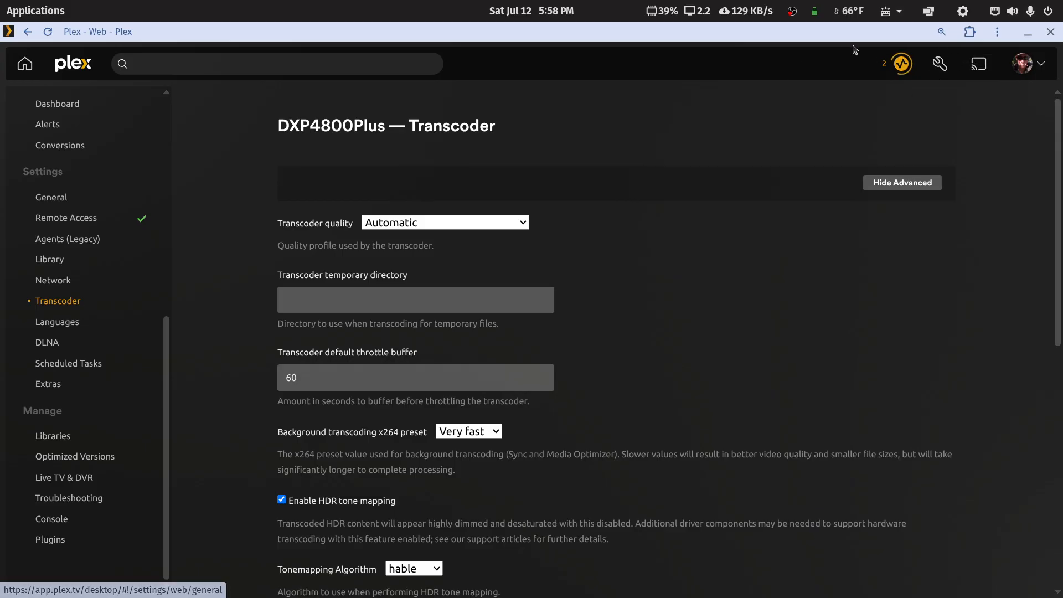
Step: Minimize Plex and bring the Chrome Plex installation guide to Step 12
click(1027, 33)
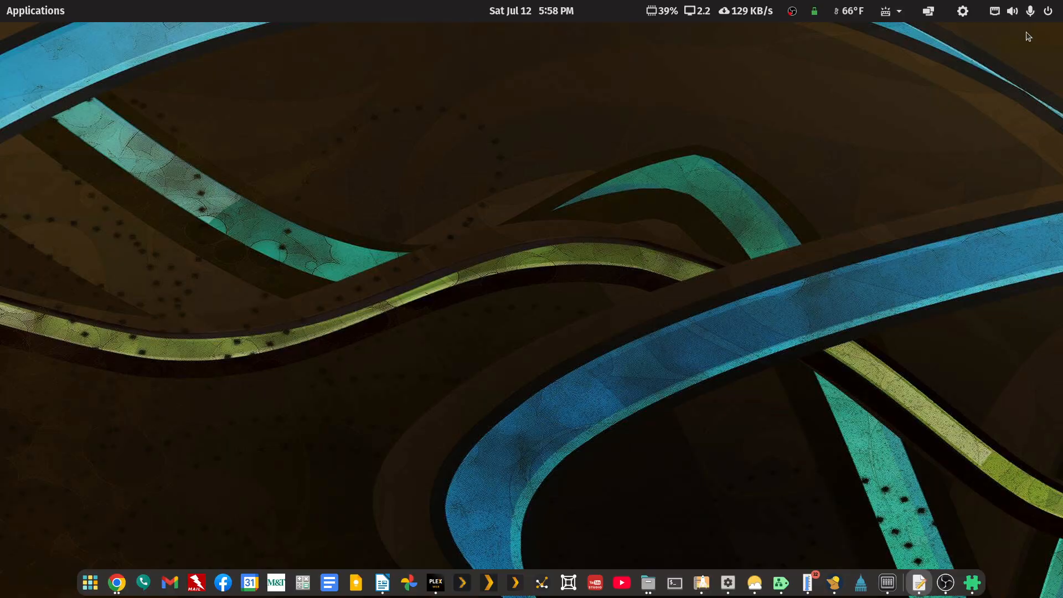
click(116, 582)
click(219, 541)
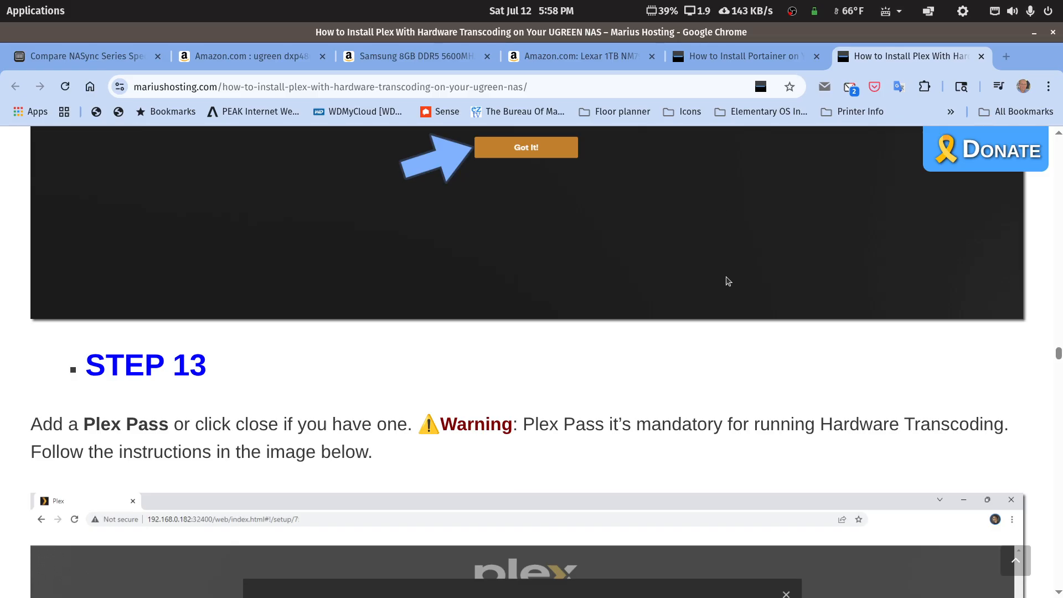
scroll(730, 282, down, 3)
scroll(730, 282, down, 3)
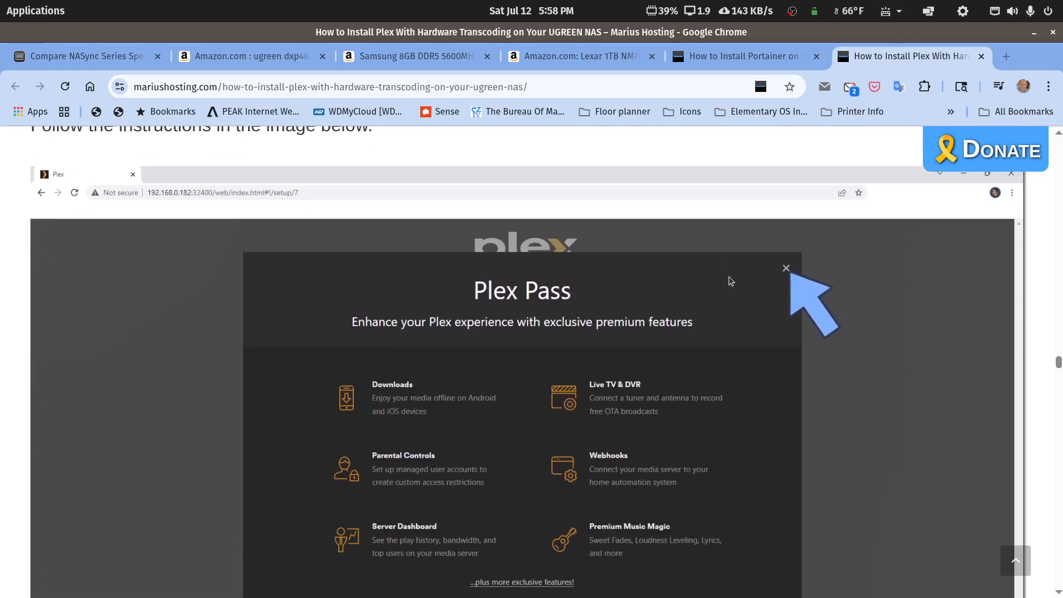
scroll(729, 283, up, 18)
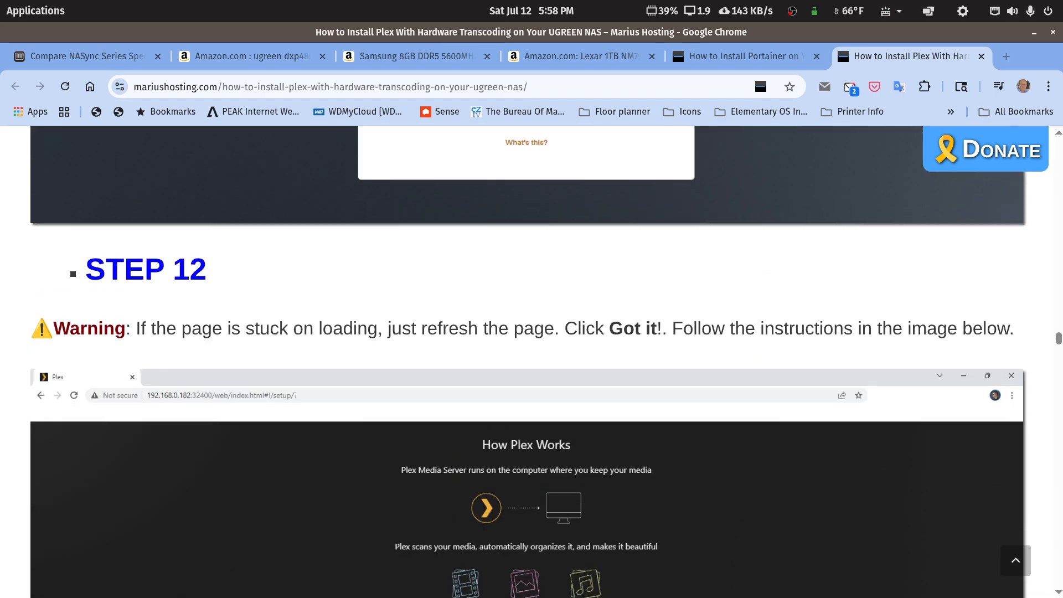
Step: Check the container name Plex and plex config folder in the gedit compose file, then move it aside
drag(1062, 111, 457, 94)
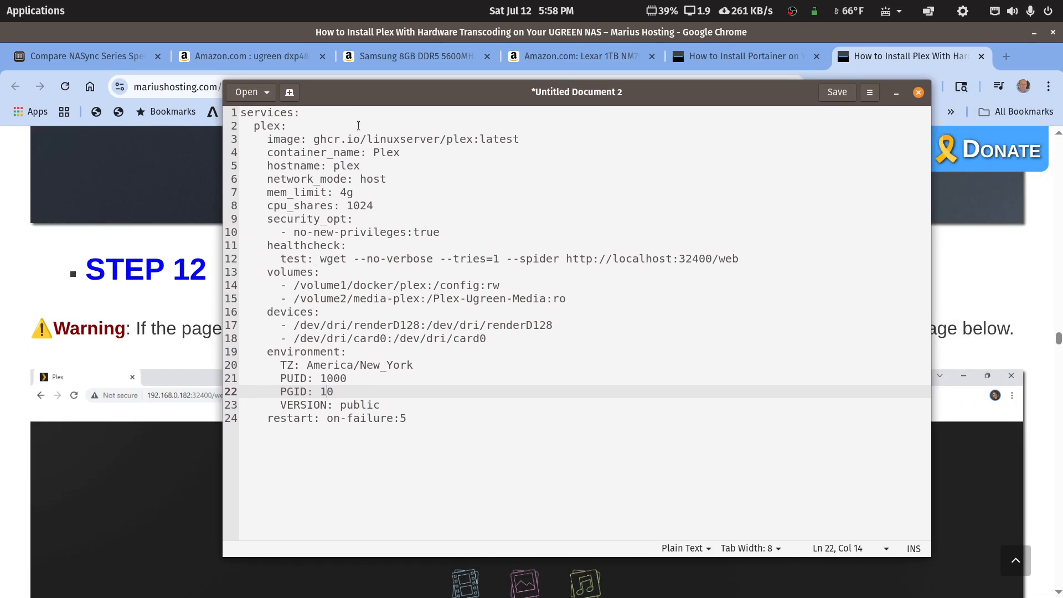
drag(373, 153, 397, 153)
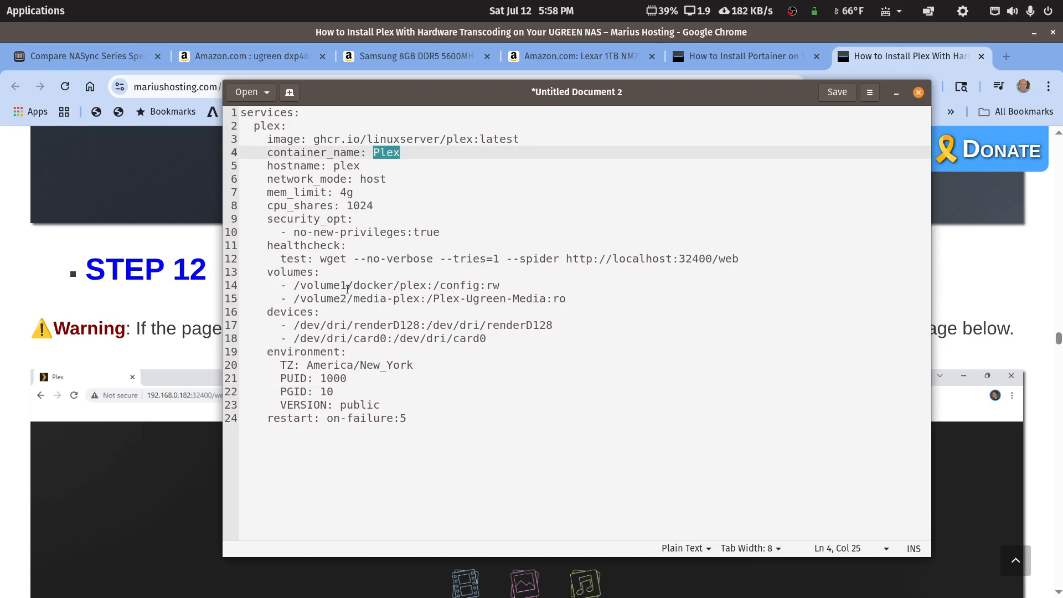
drag(399, 285, 423, 284)
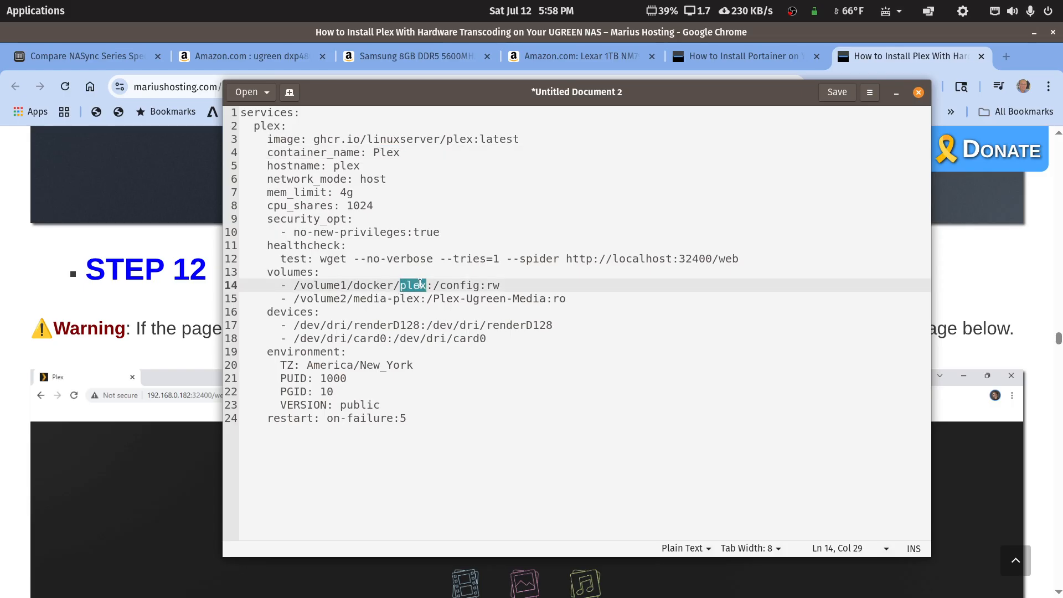
click(407, 285)
drag(474, 92, 1062, 166)
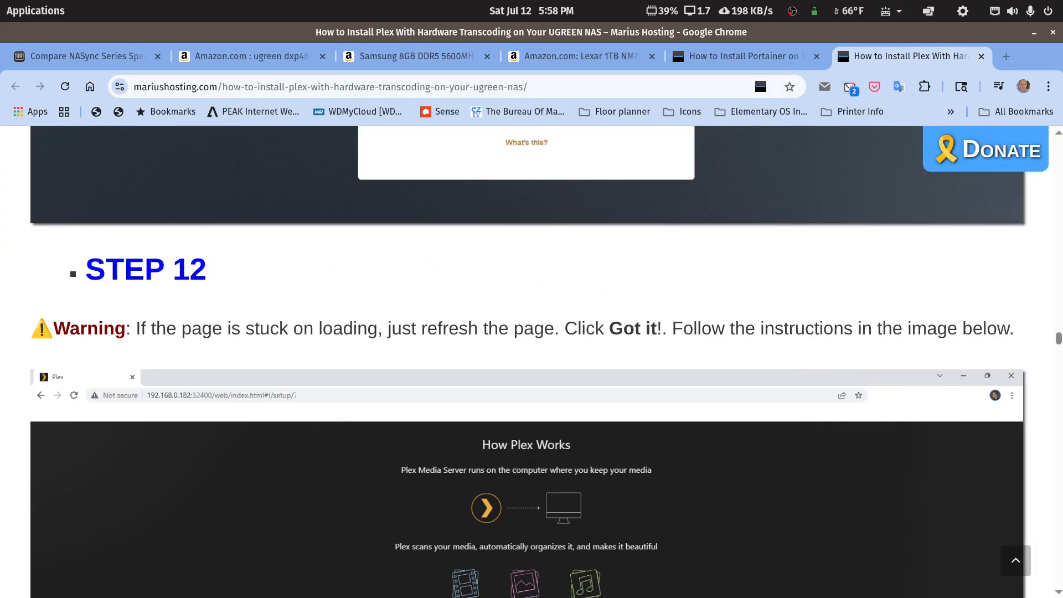
Step: Scroll the guide up to Step 7's Plex compose code block
scroll(719, 318, down, 7)
scroll(717, 317, up, 9)
scroll(716, 317, up, 20)
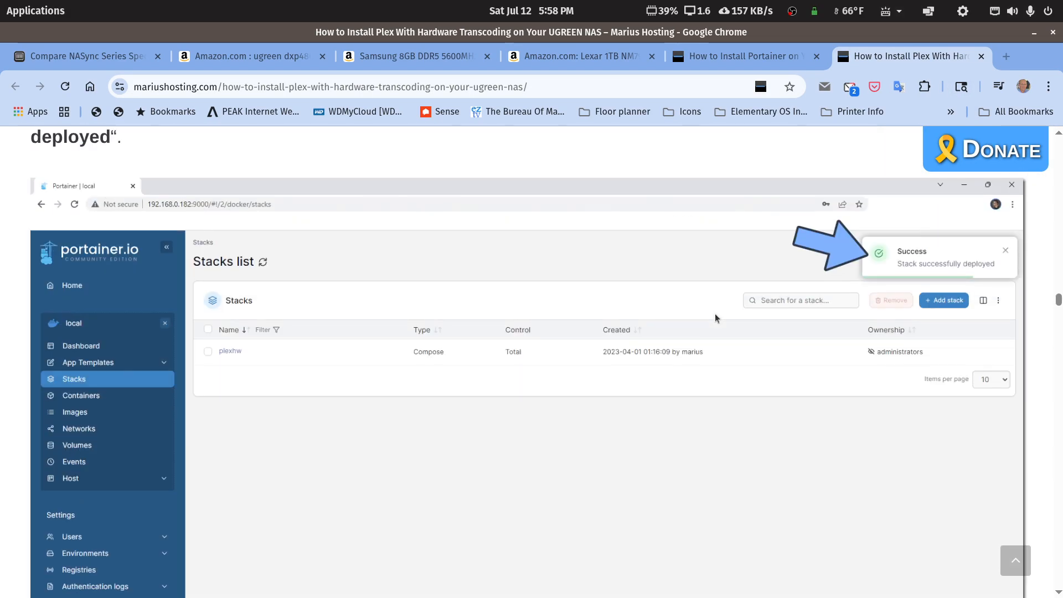
scroll(716, 318, up, 15)
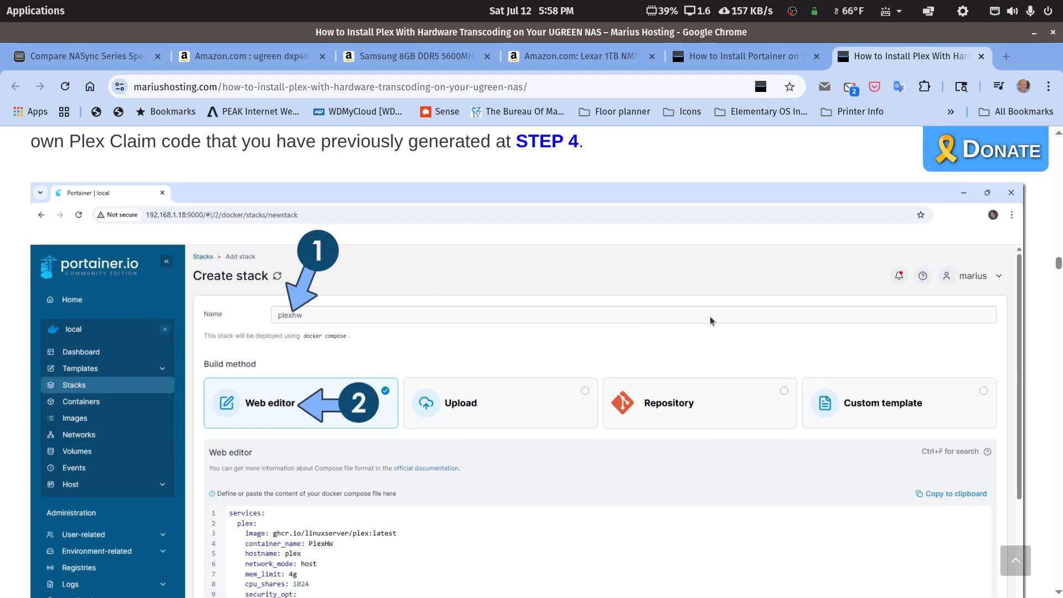
scroll(710, 322, up, 15)
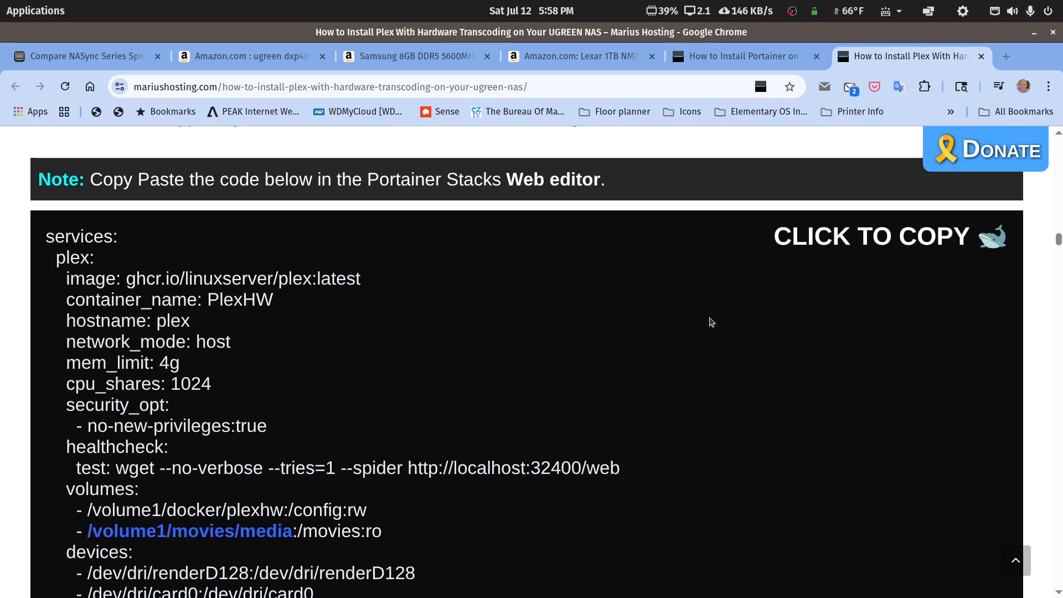
scroll(710, 323, up, 10)
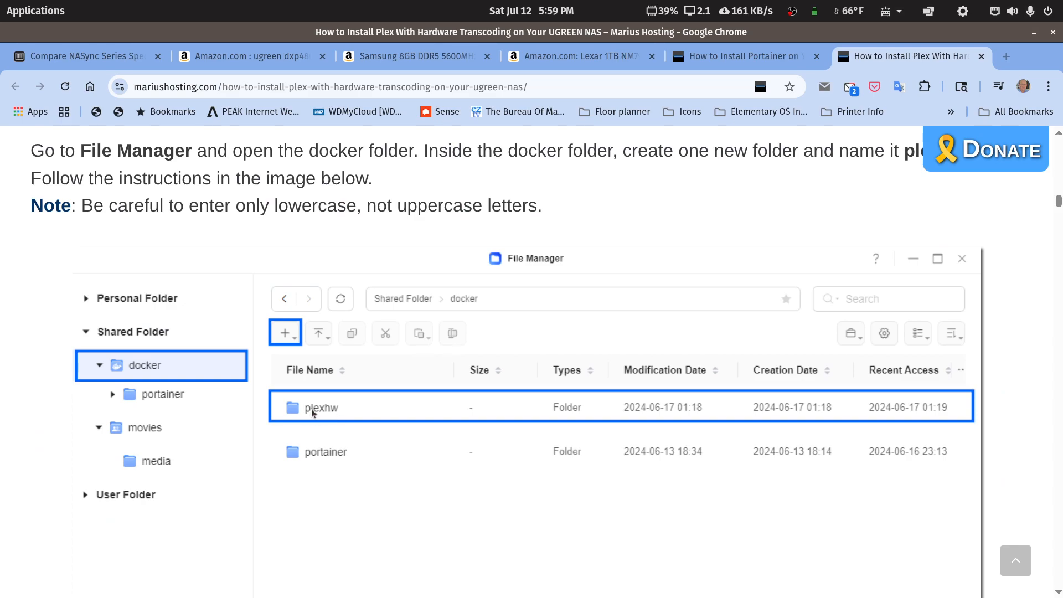
scroll(310, 417, down, 5)
scroll(316, 417, down, 20)
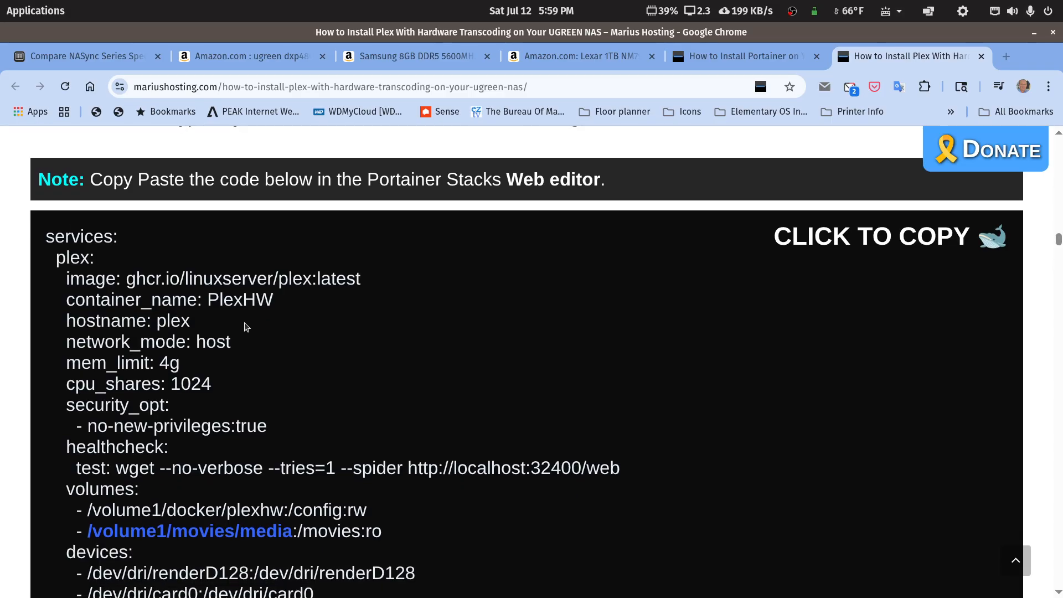
scroll(257, 308, down, 5)
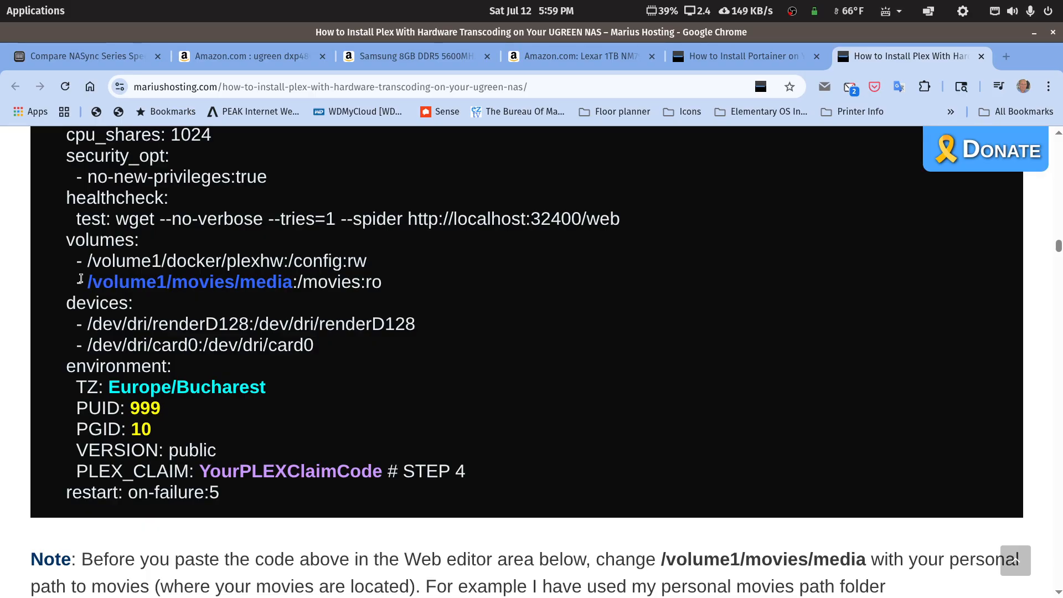
Step: Highlight /volume1/movies/media, then 'movies' and '/media' in the guide's volume line
drag(80, 278, 288, 282)
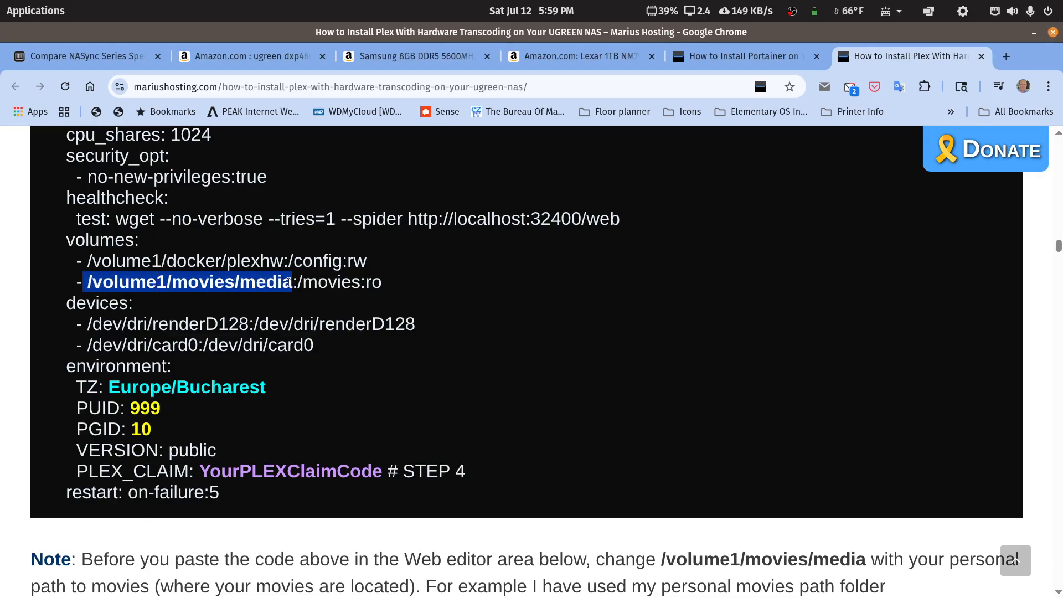
click(187, 283)
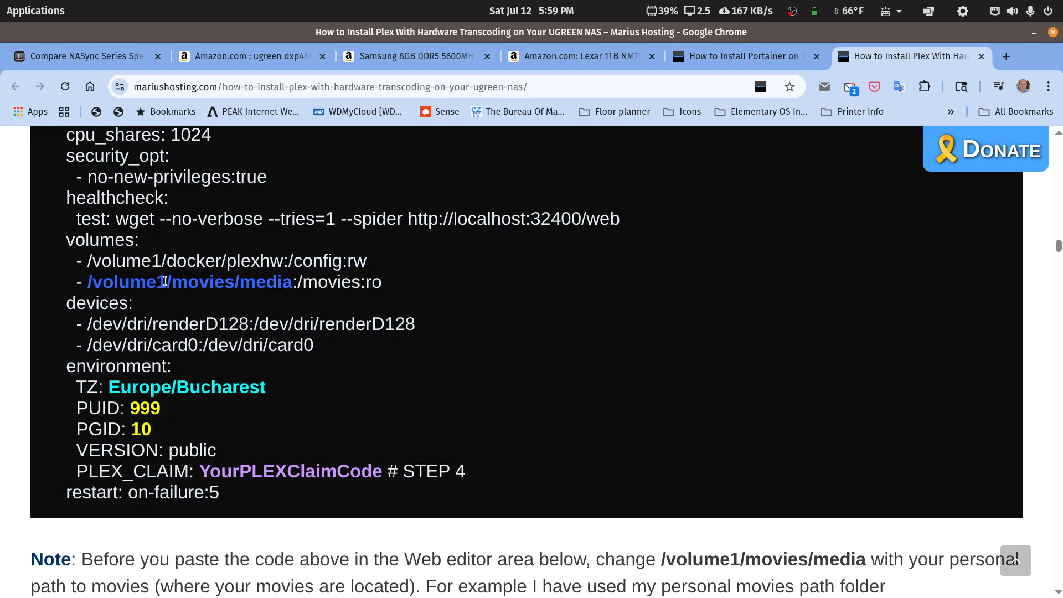
drag(172, 284, 234, 284)
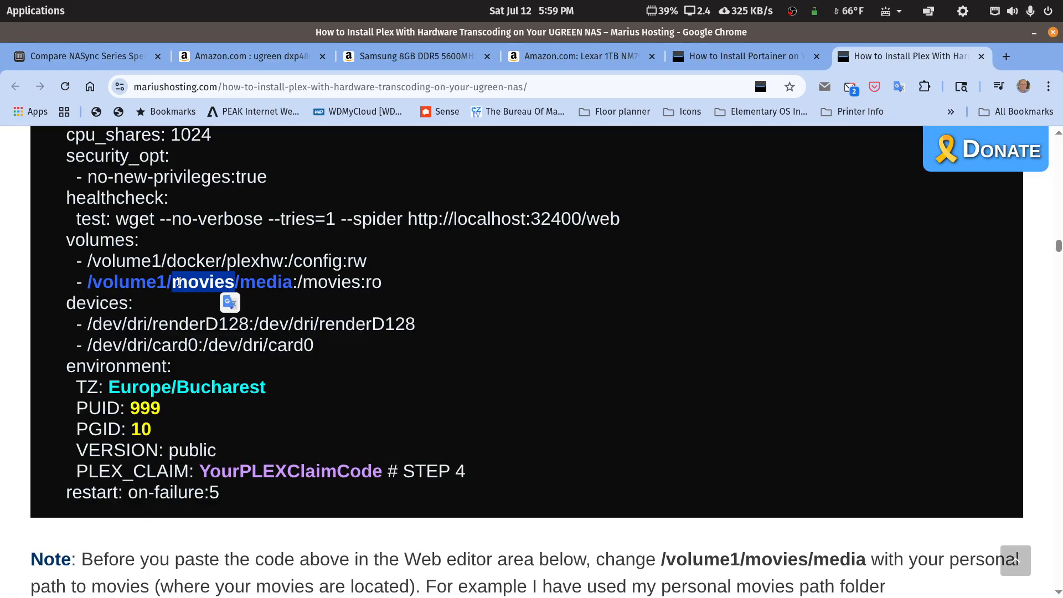
click(227, 288)
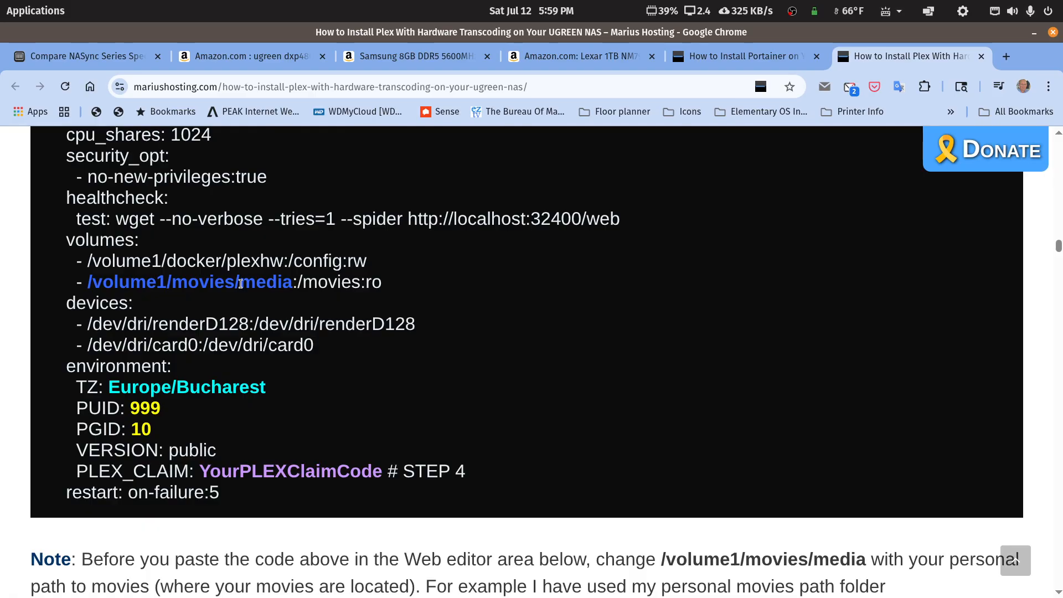
drag(234, 283, 292, 284)
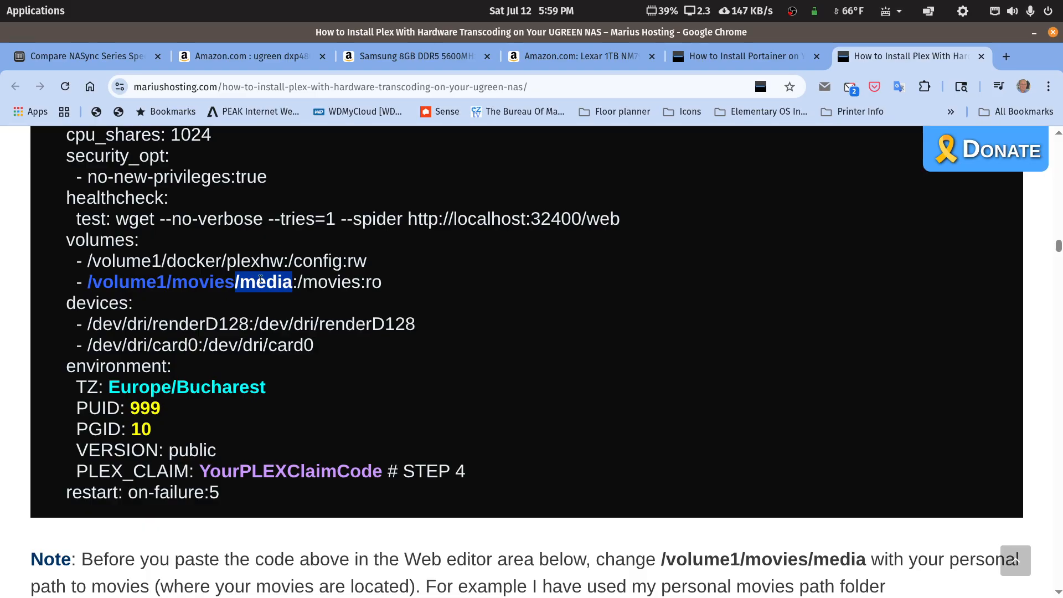
click(260, 280)
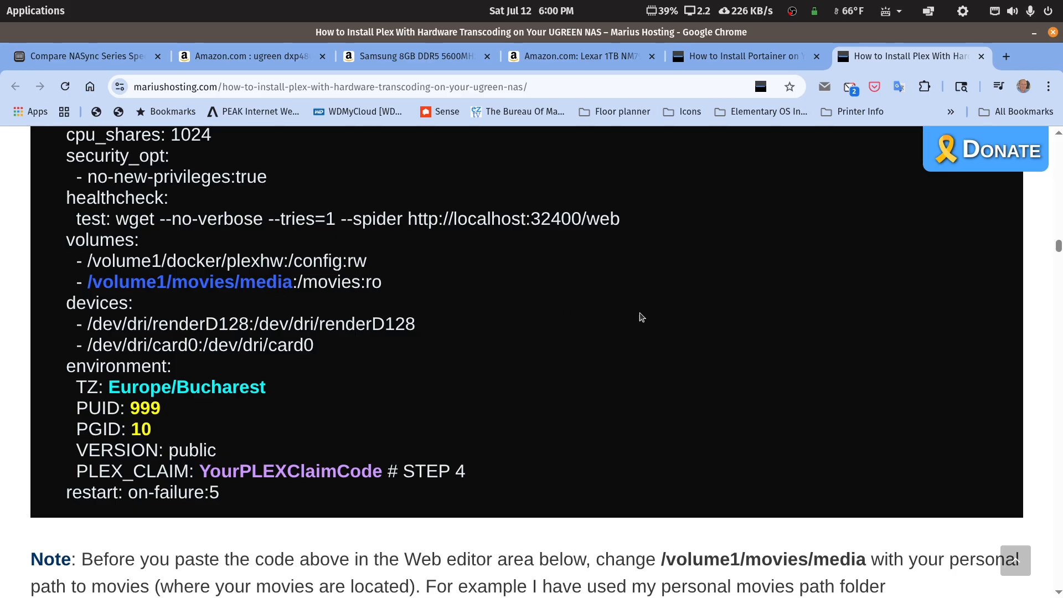
Step: Move the gedit compose file off screen, restore Chrome, and switch to the DXP4800PLUS NAS desktop
key(alt+Tab)
drag(321, 105, 252, 119)
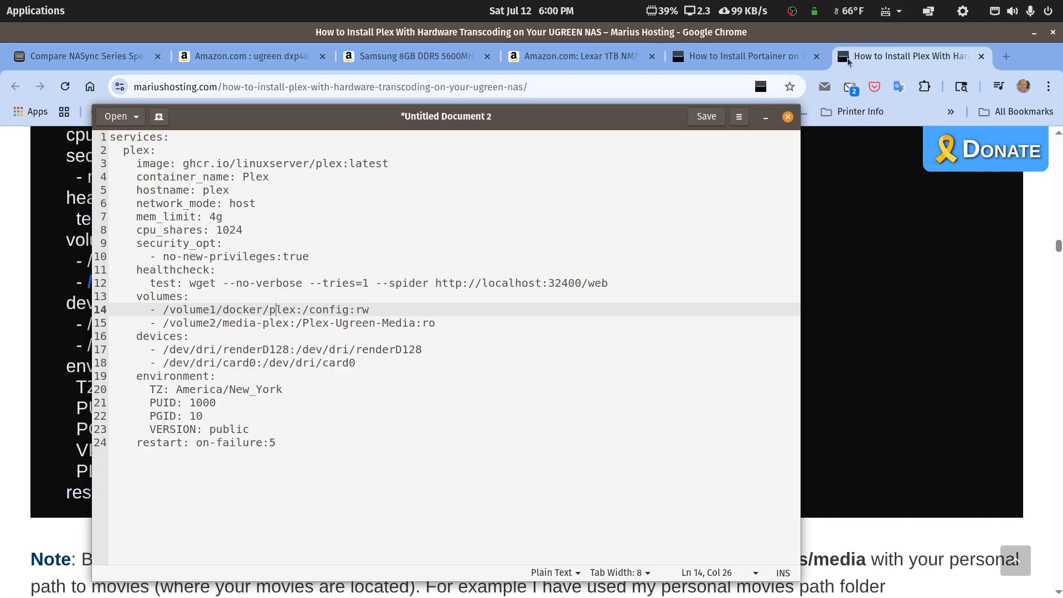
drag(665, 117, 1062, 188)
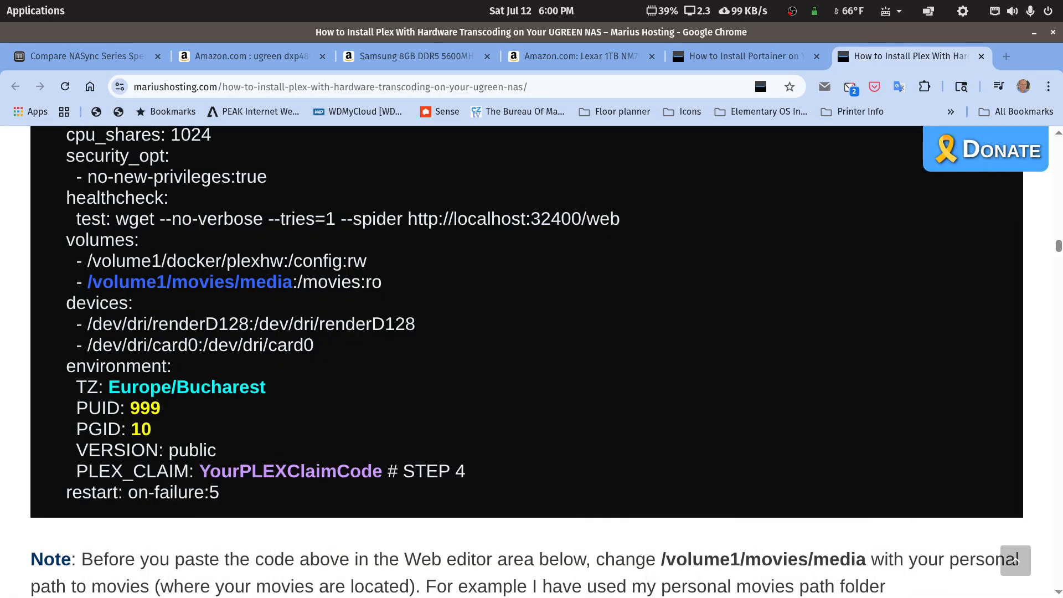
double_click(996, 32)
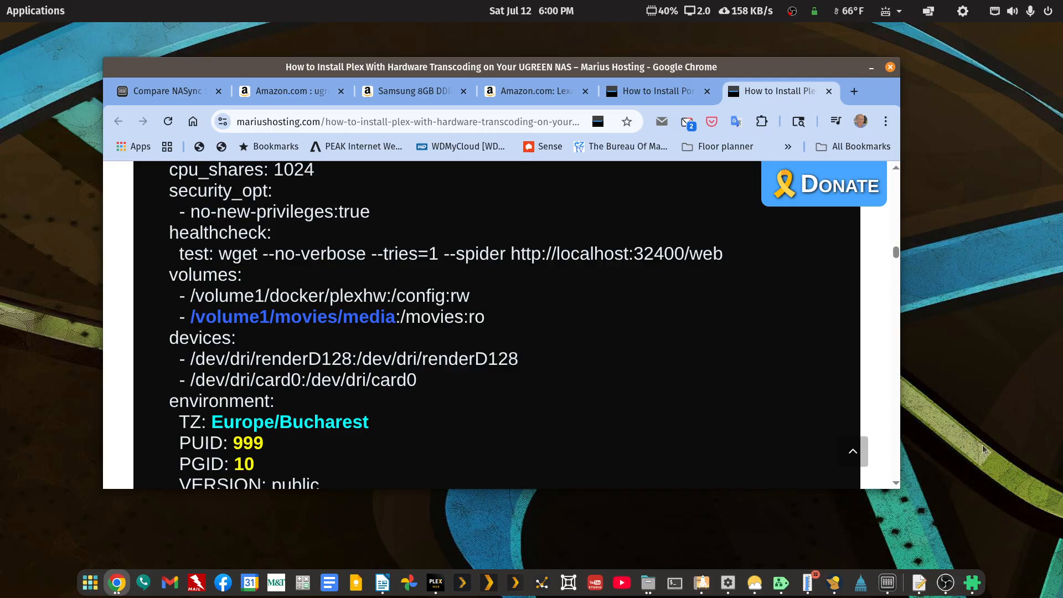
click(885, 582)
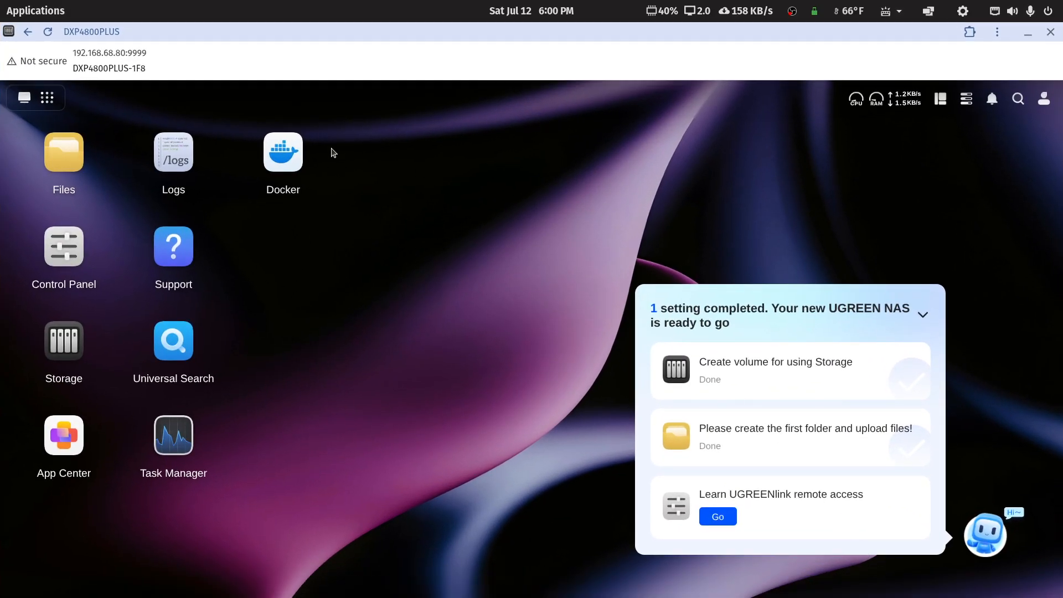